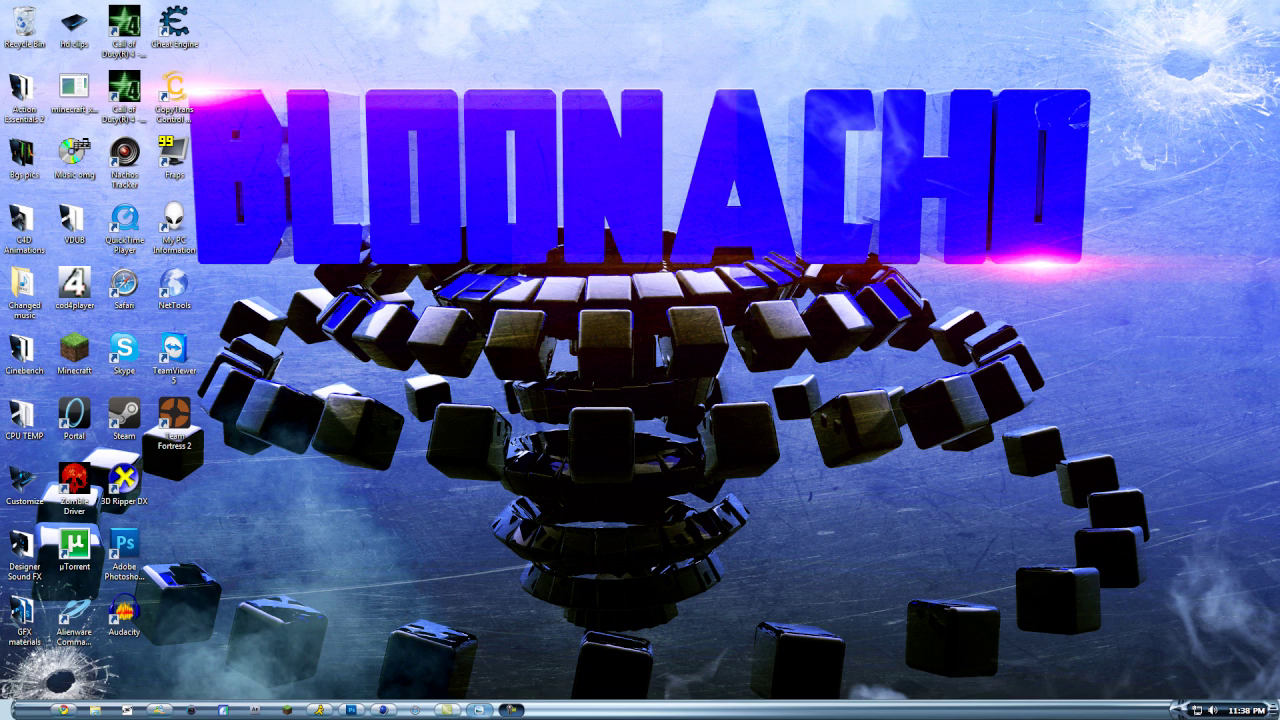
Look at the finished graffiti lettering image in Windows Photo Viewer and close it.
{"action": "left_click", "coordinate": [480, 709]}
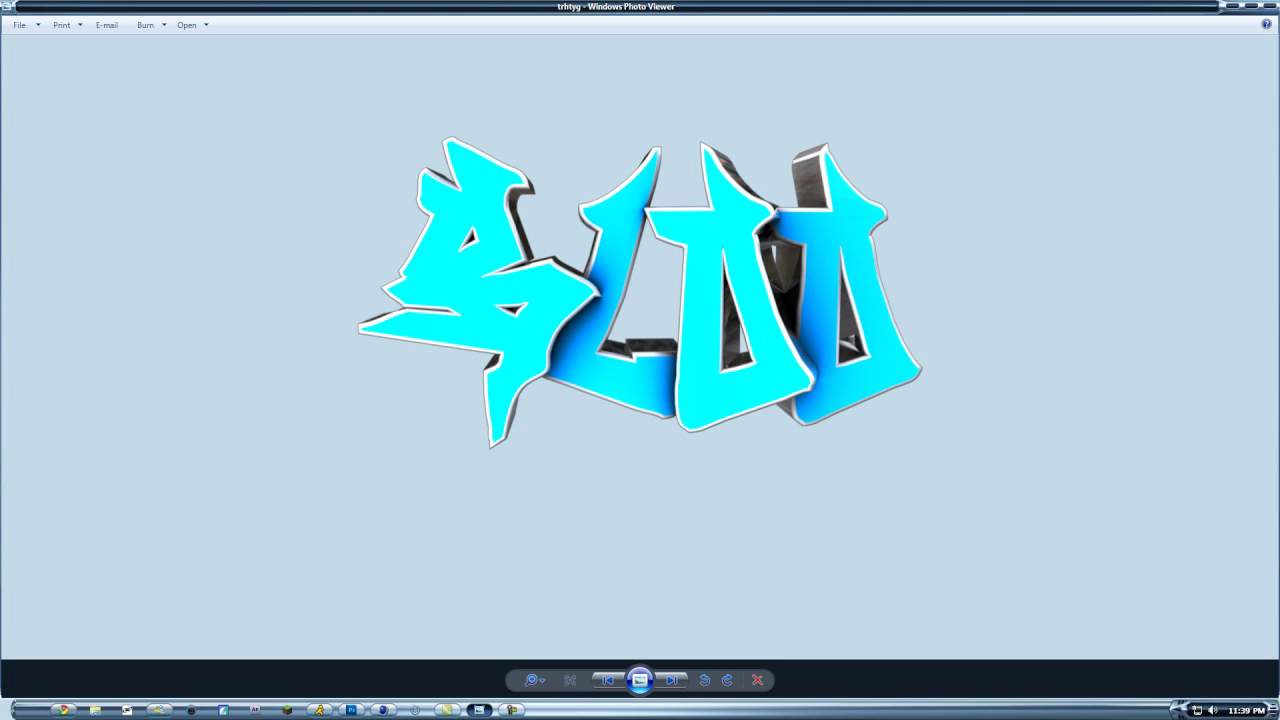
{"action": "left_click", "coordinate": [1268, 5]}
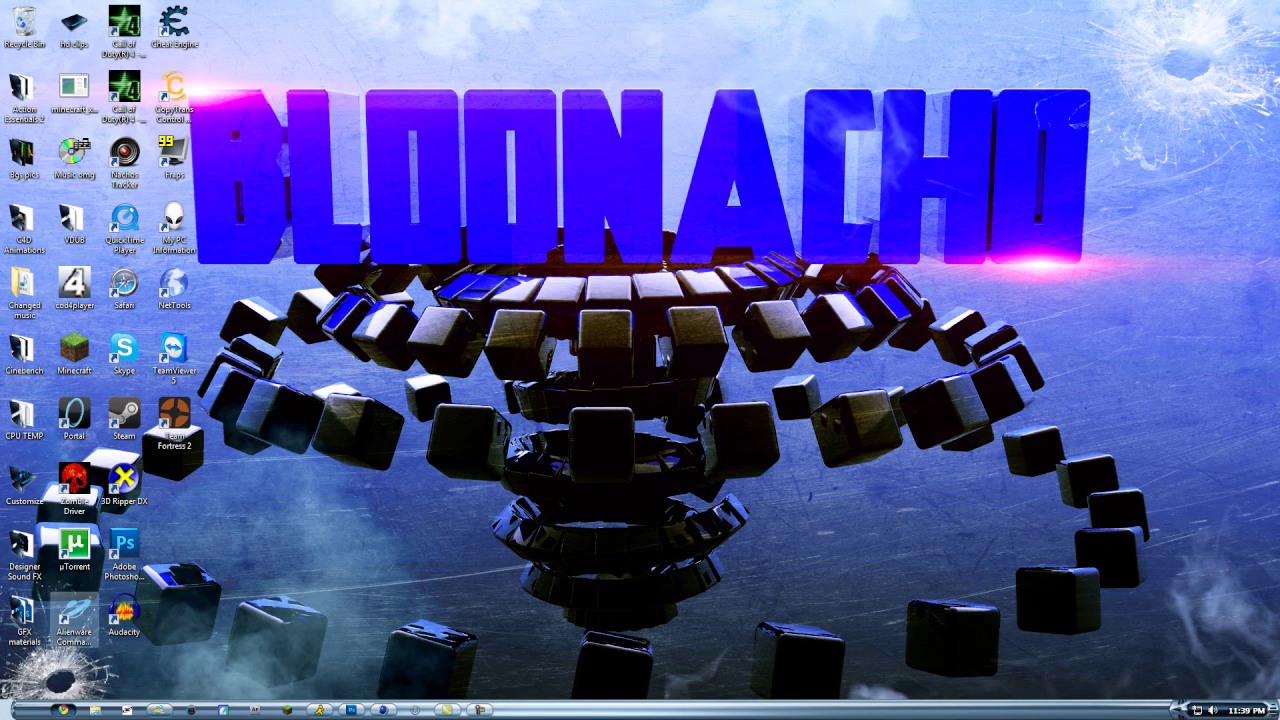
Switch to Chrome and generate the letter B with the JediMind font on the Graffiti Creator page.
{"action": "left_click", "coordinate": [63, 710]}
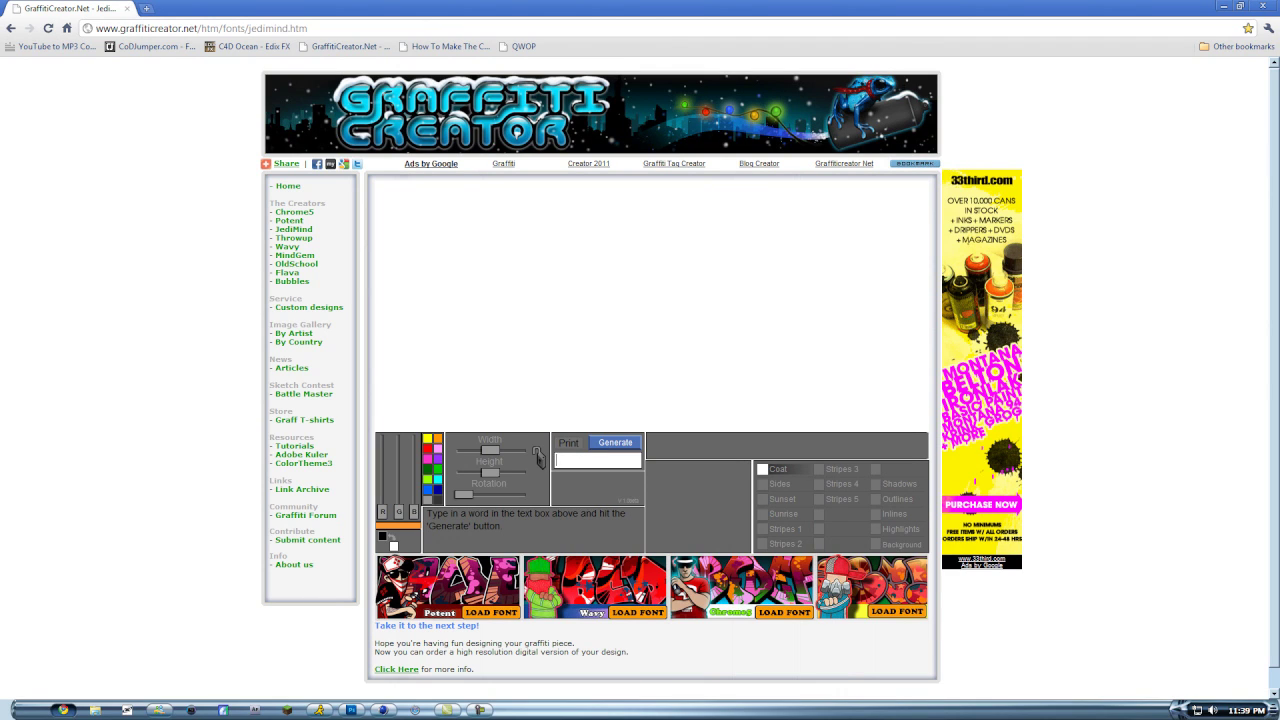
{"action": "type", "text": "B"}
{"action": "key", "text": "Return"}
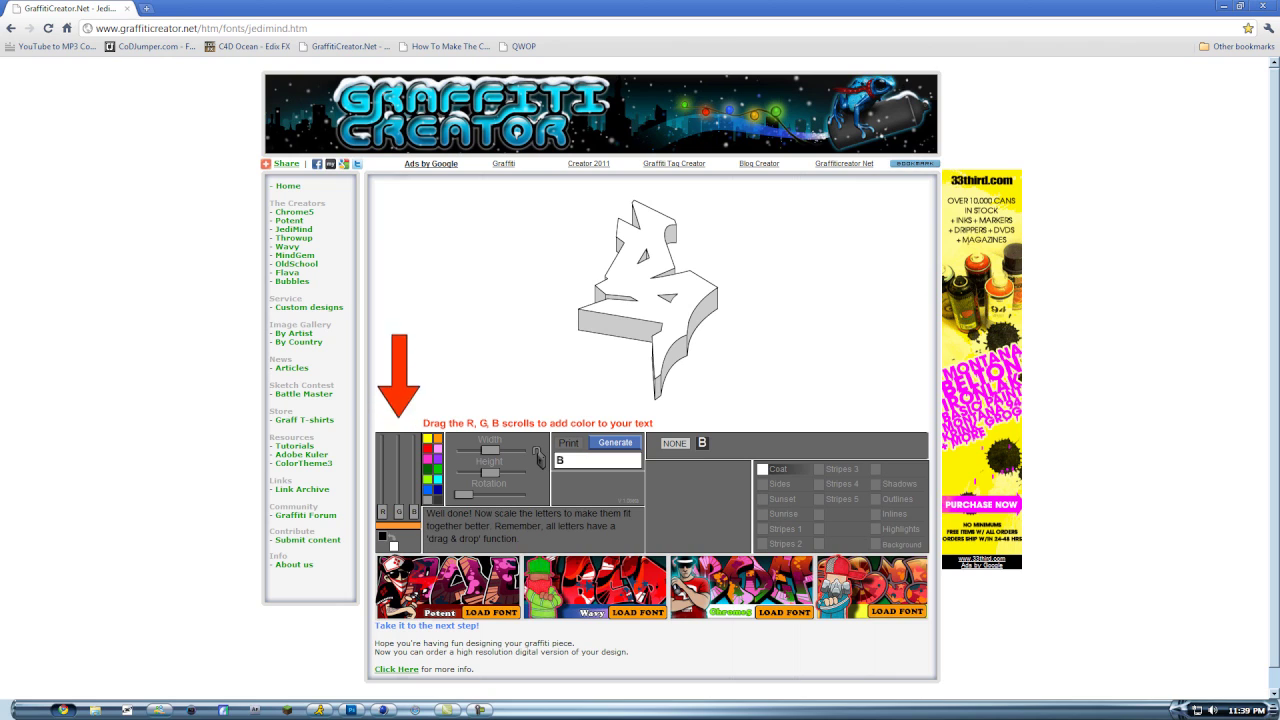
Open the Snipping Tool and capture a rectangular area around the whole graffiti B.
{"action": "key", "text": "super"}
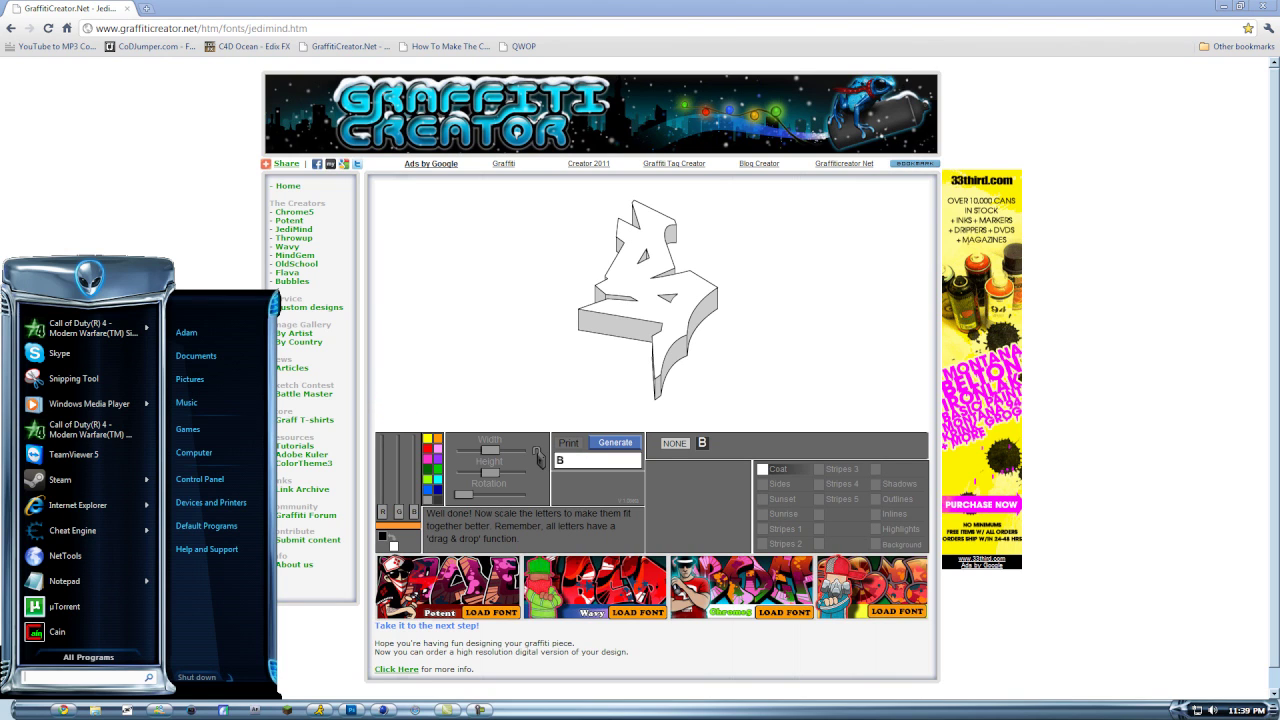
{"action": "type", "text": "snipping"}
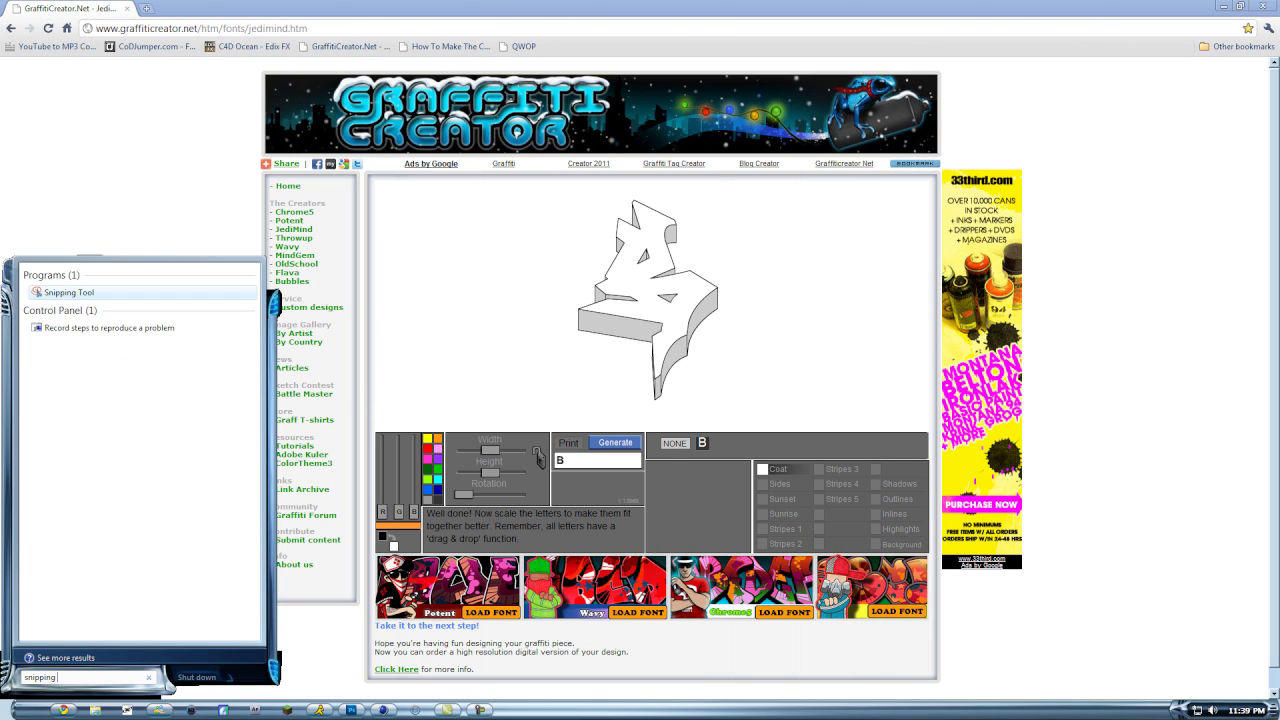
{"action": "type", "text": " tool"}
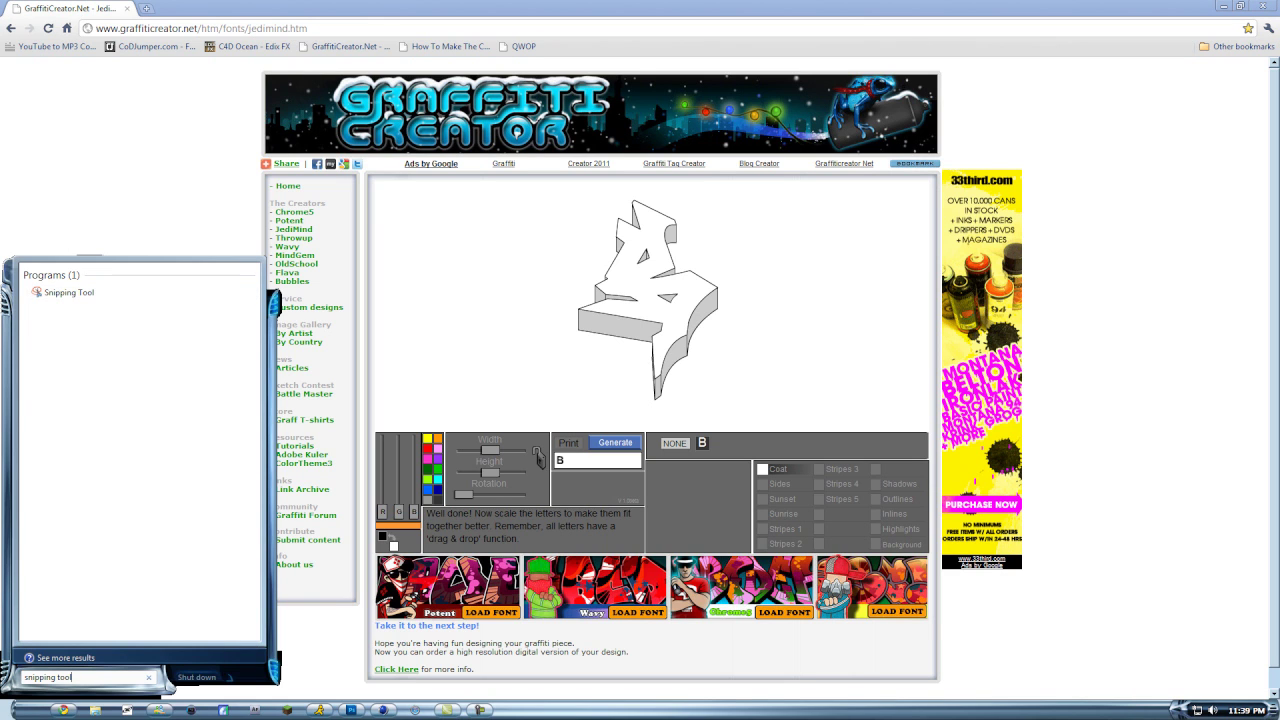
{"action": "key", "text": "Return"}
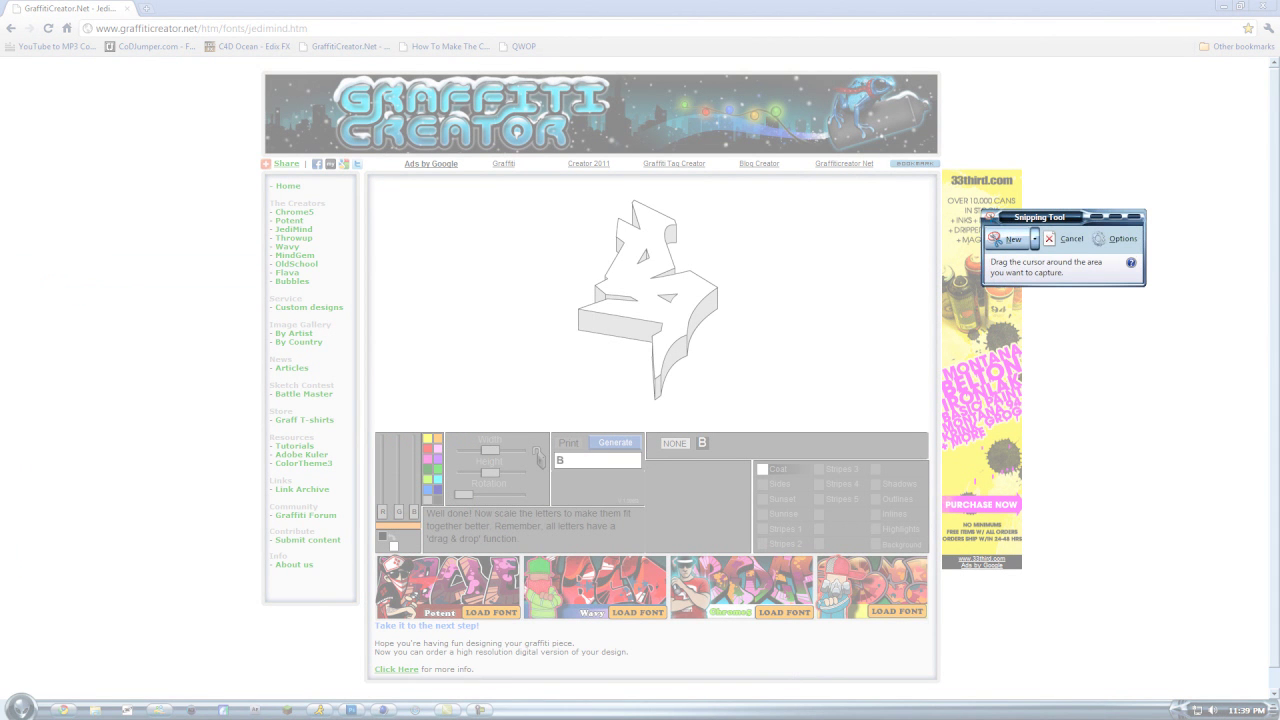
{"action": "left_click_drag", "start_coordinate": [540, 192], "coordinate": [778, 412]}
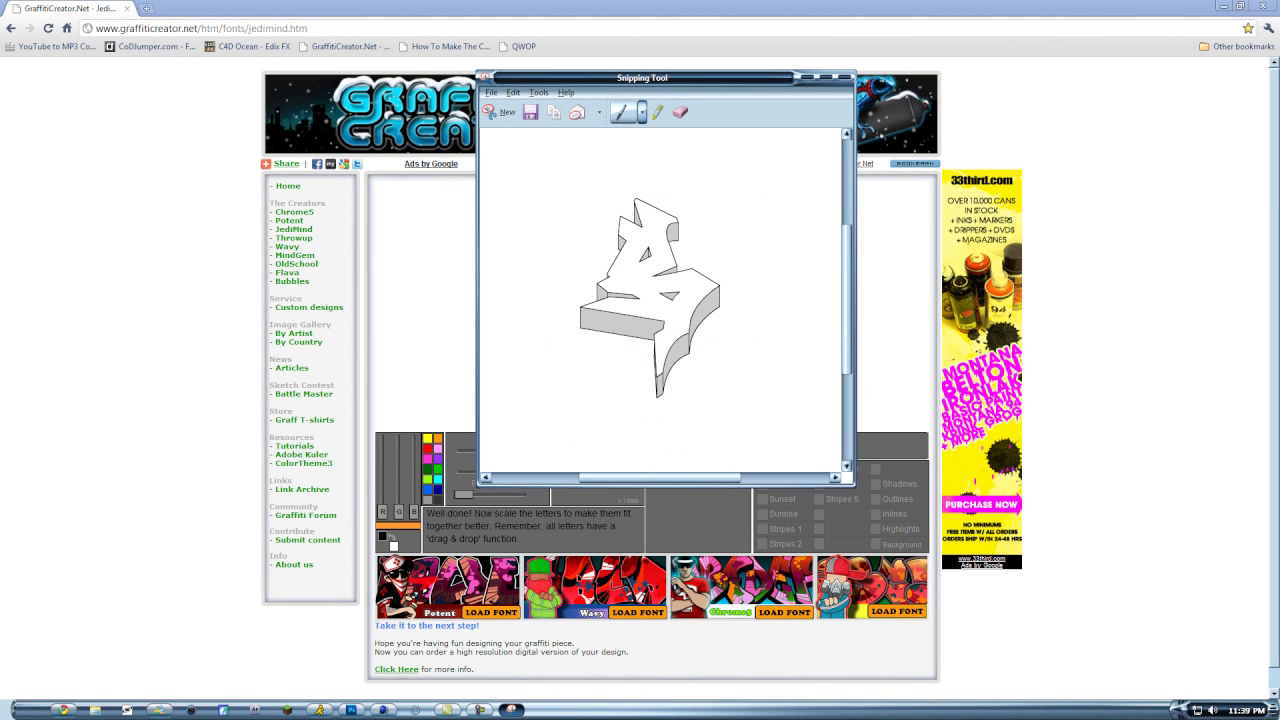
Save the snip to the desktop as a PNG named Capture, and close the Snipping Tool and the browser.
{"action": "left_click", "coordinate": [530, 112]}
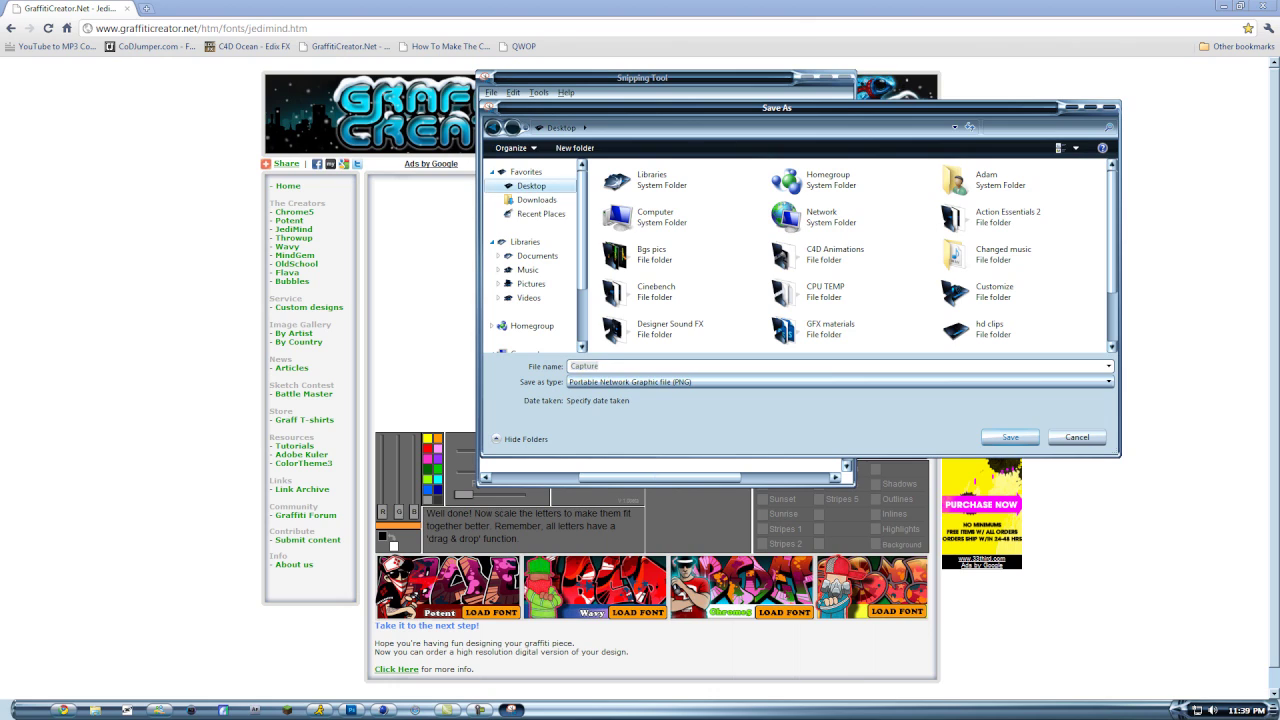
{"action": "left_click", "coordinate": [1010, 437]}
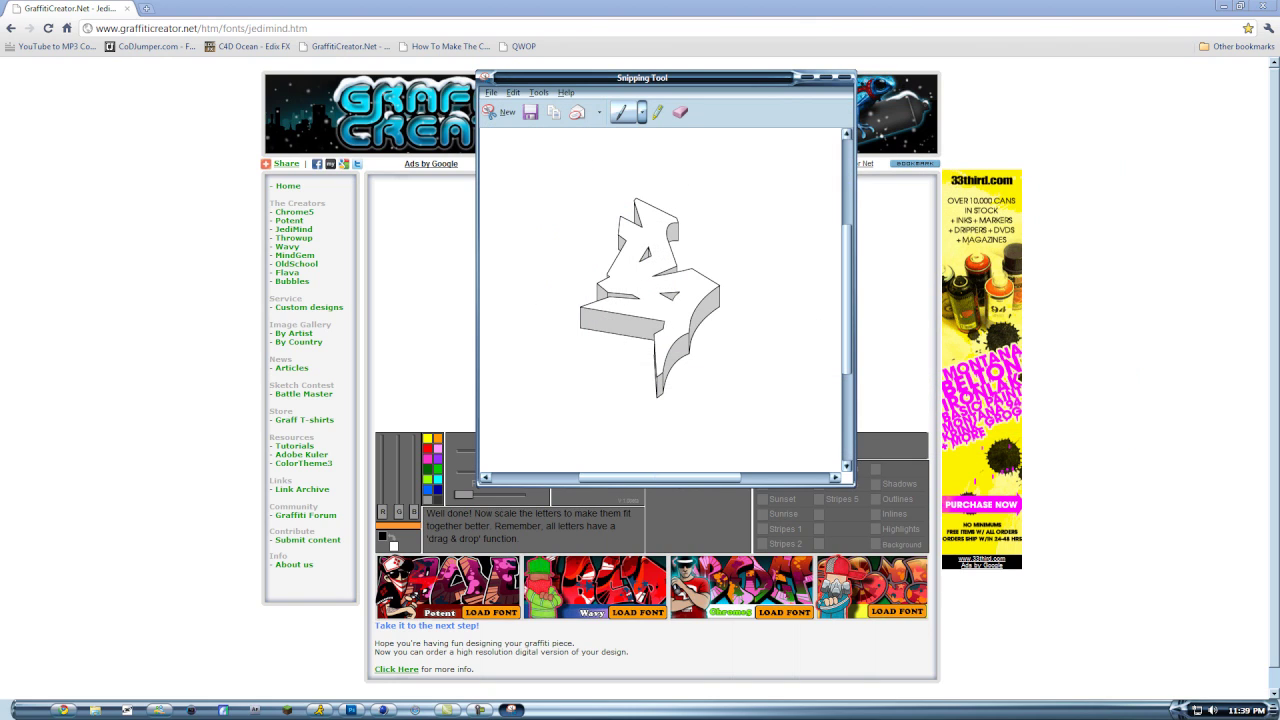
{"action": "left_click", "coordinate": [845, 76]}
{"action": "left_click", "coordinate": [1264, 6]}
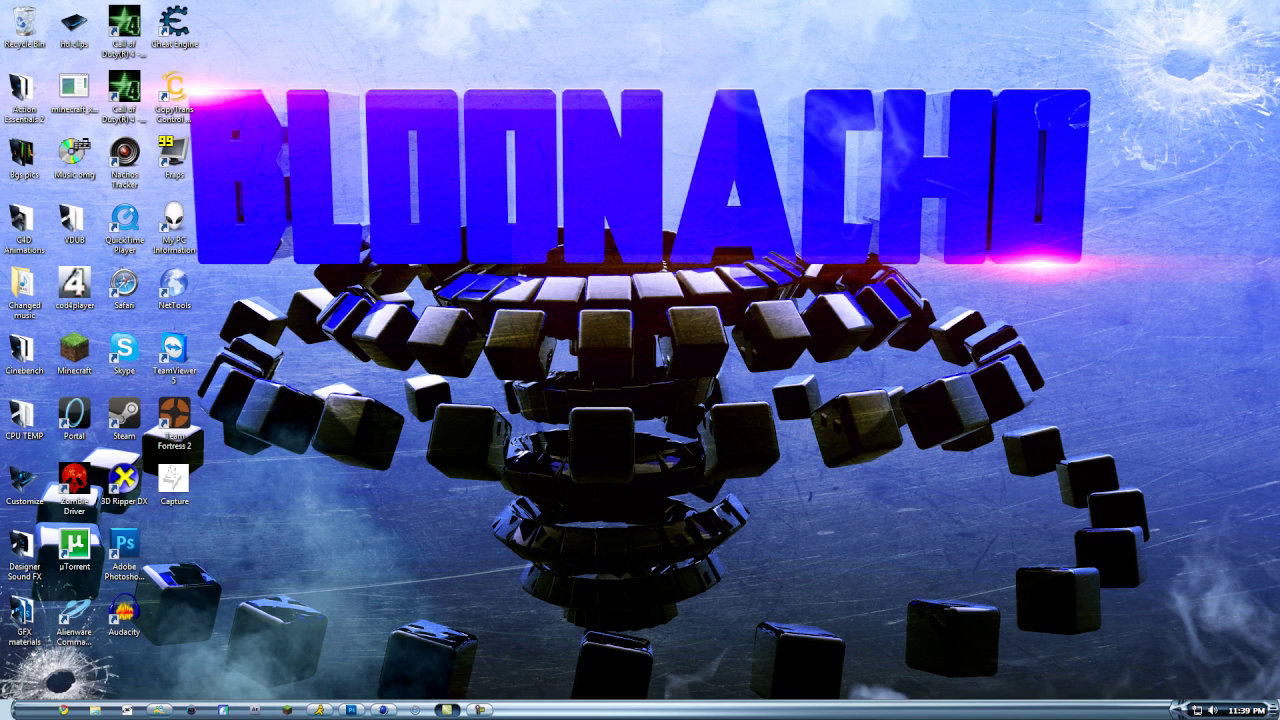
Move the Capture image to an empty area of the desktop and open it in Photoshop.
{"action": "left_click_drag", "start_coordinate": [174, 480], "coordinate": [425, 493]}
{"action": "left_click", "coordinate": [351, 710]}
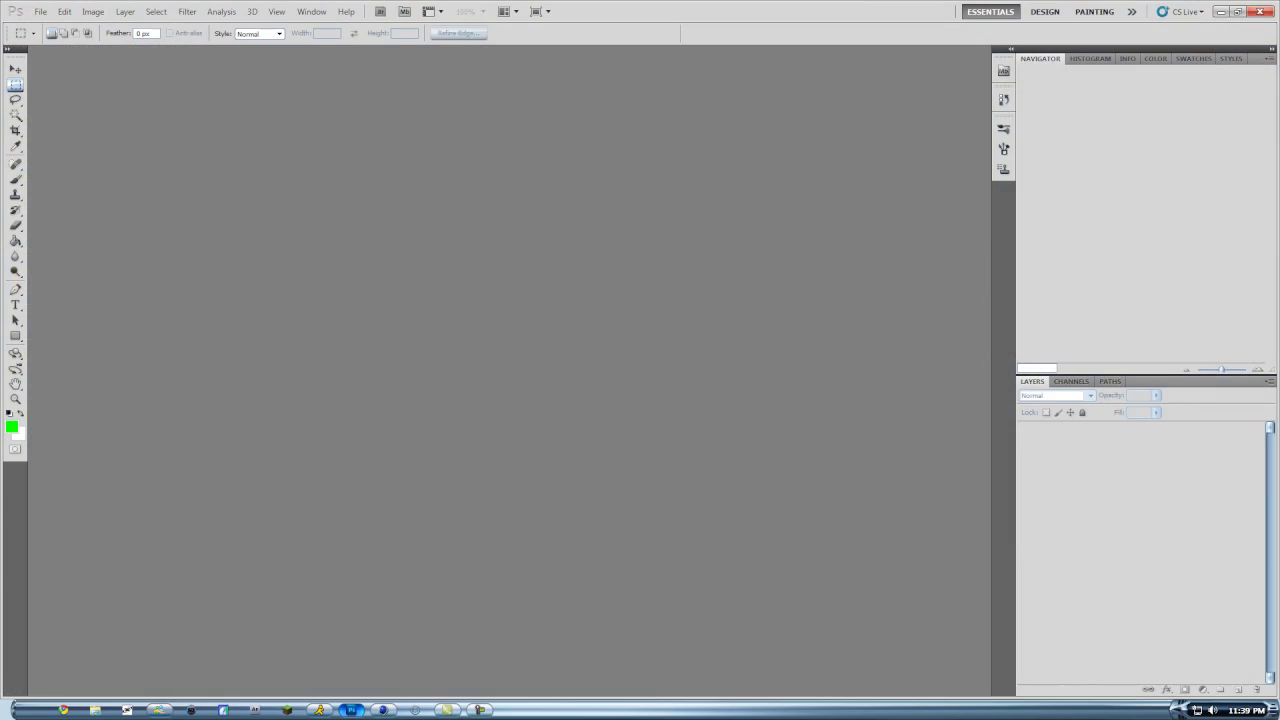
{"action": "left_click", "coordinate": [1221, 8]}
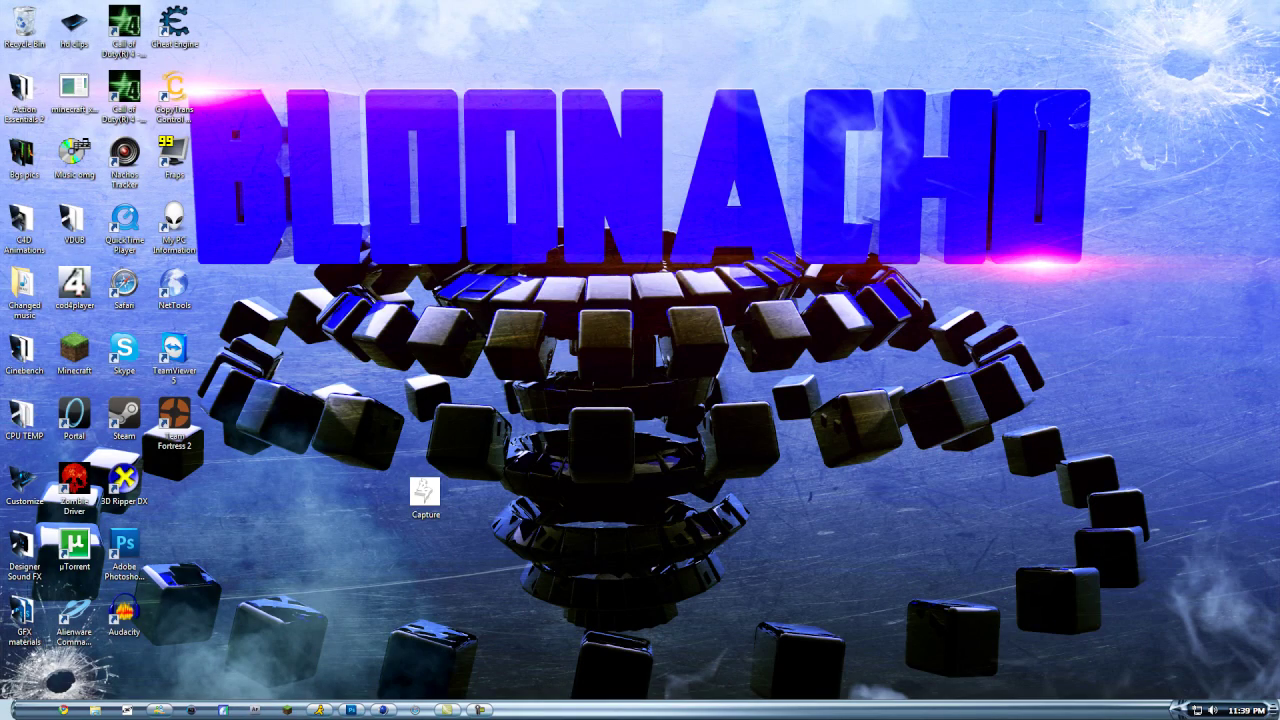
{"action": "left_click", "coordinate": [352, 710]}
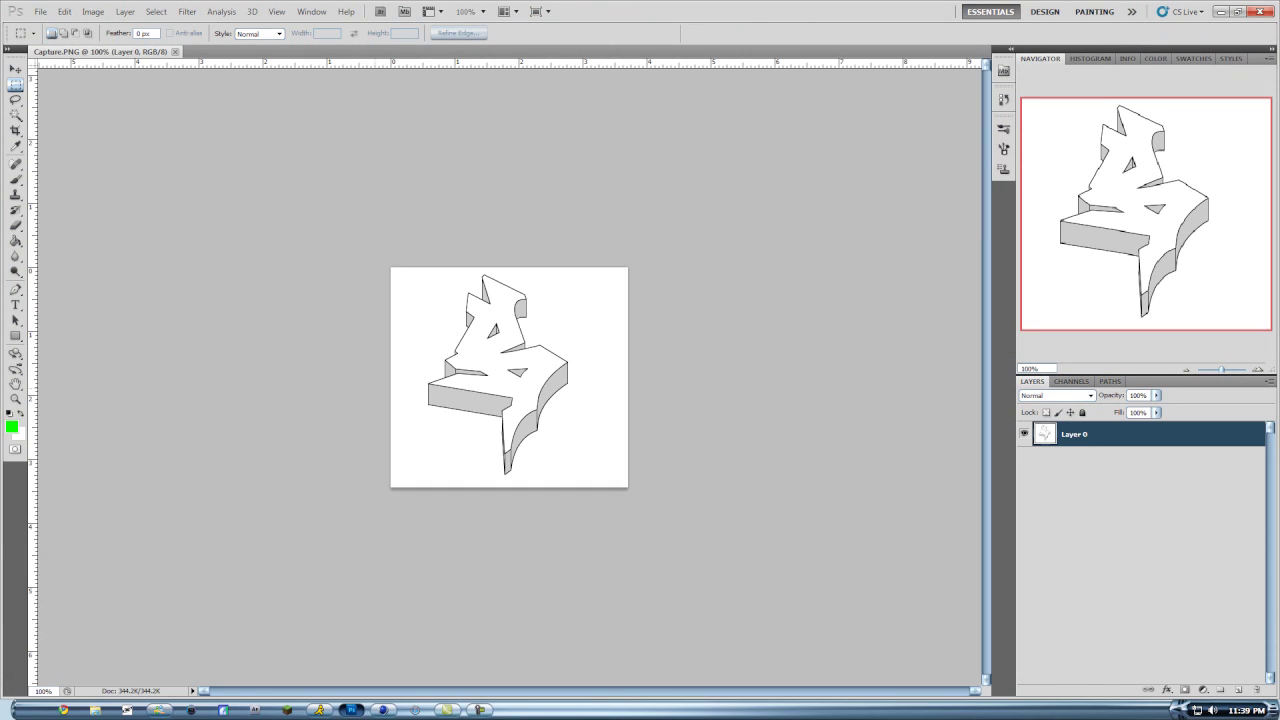
Select the white front face of the B with the Magic Wand and make a work path from the selection.
{"action": "key", "text": "v"}
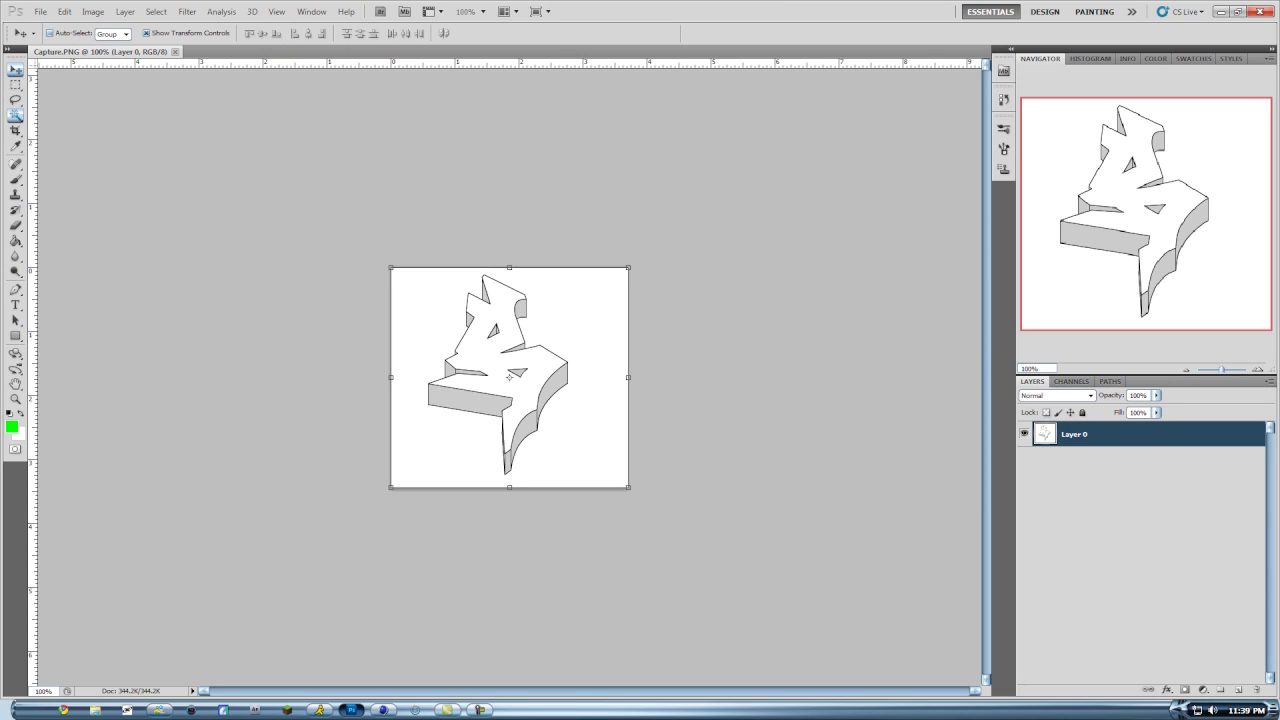
{"action": "left_click", "coordinate": [15, 116]}
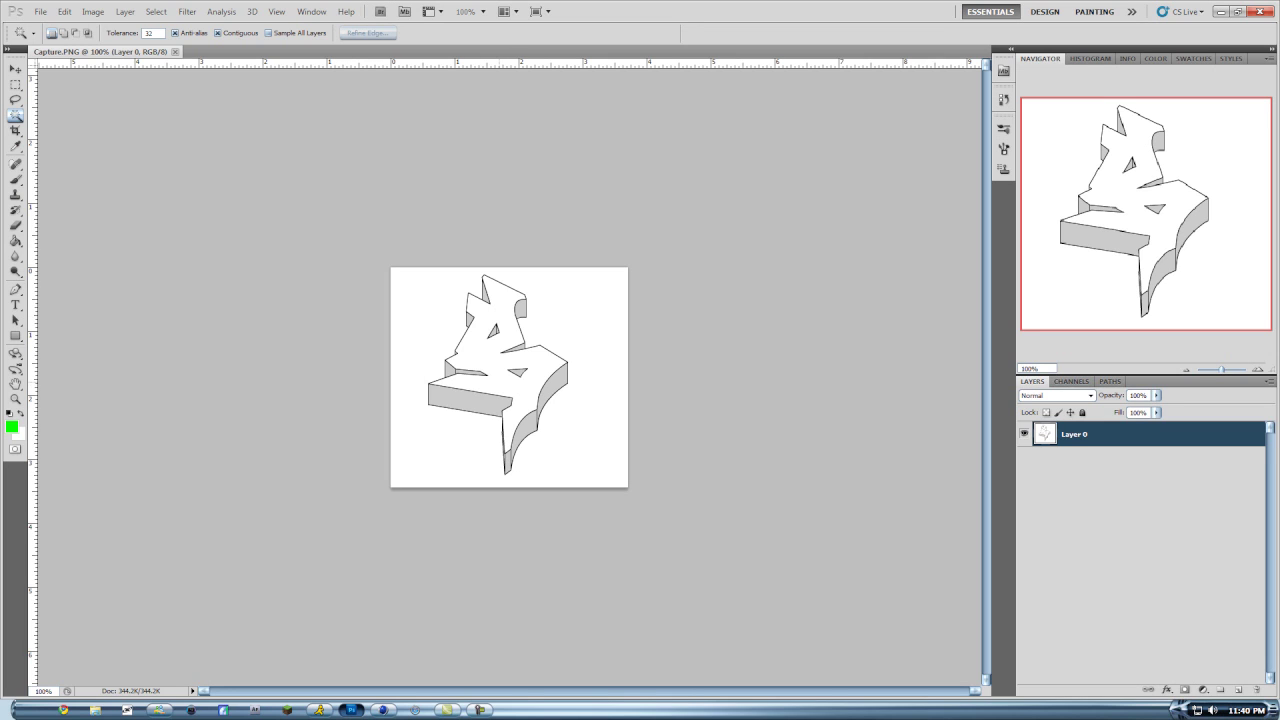
{"action": "left_click", "coordinate": [499, 380]}
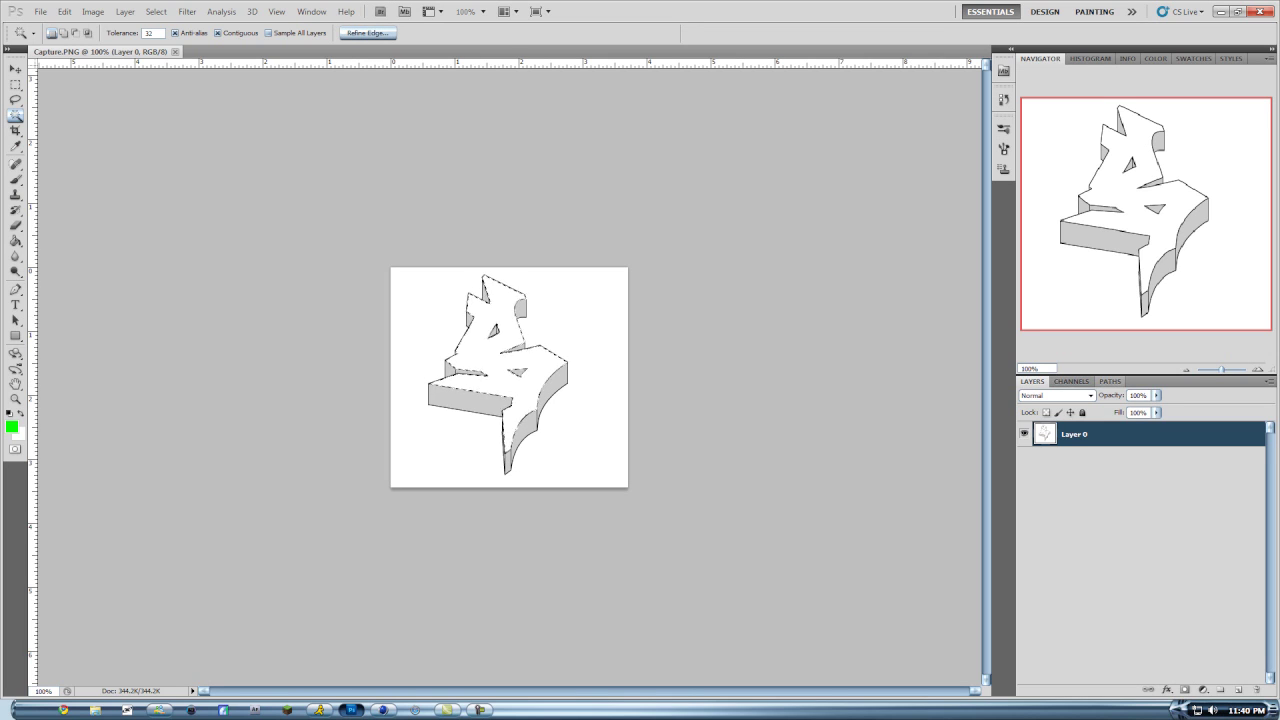
{"action": "left_click", "coordinate": [1110, 381]}
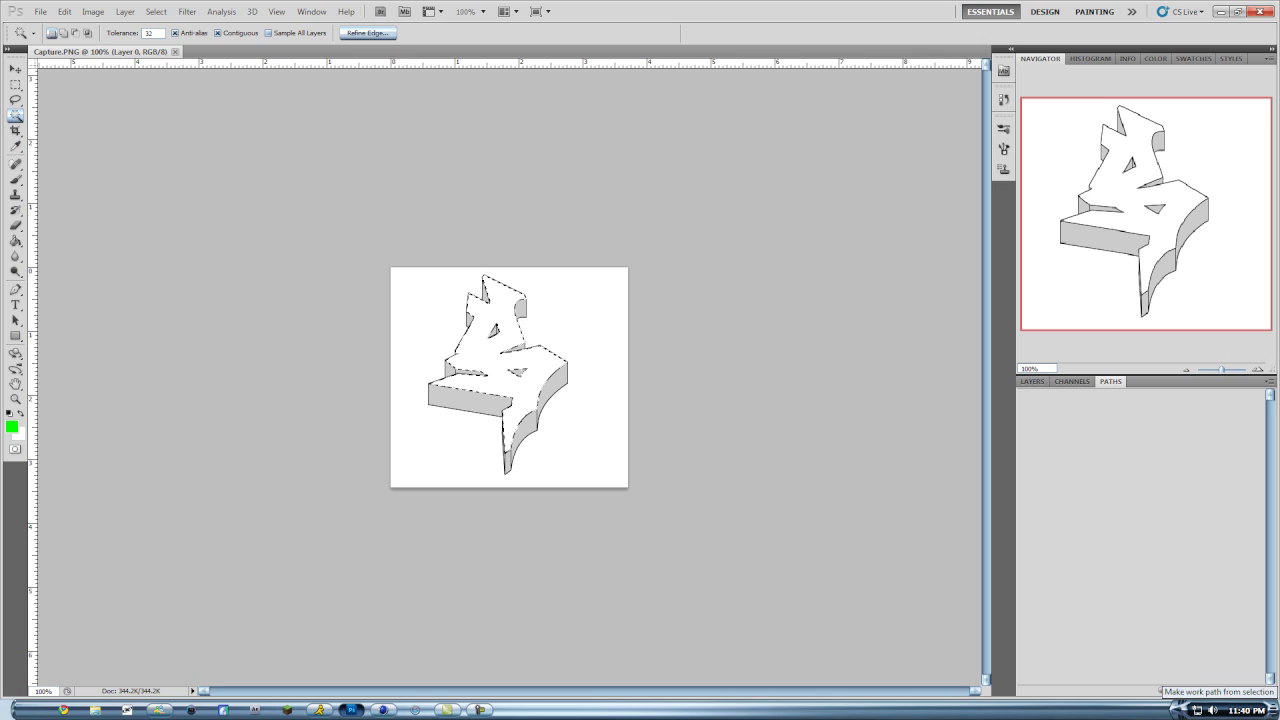
{"action": "left_click", "coordinate": [1218, 690]}
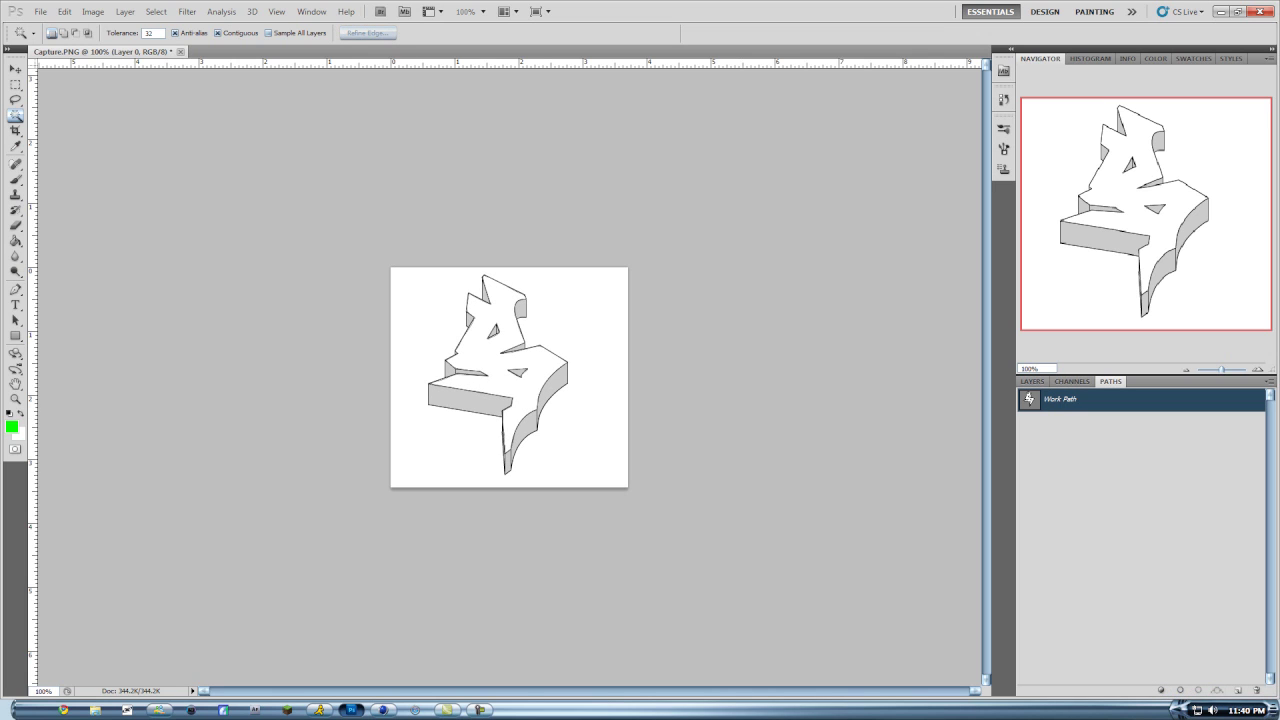
Export the work path to Illustrator format on the desktop as Capture.ai and close Photoshop.
{"action": "left_click", "coordinate": [41, 11]}
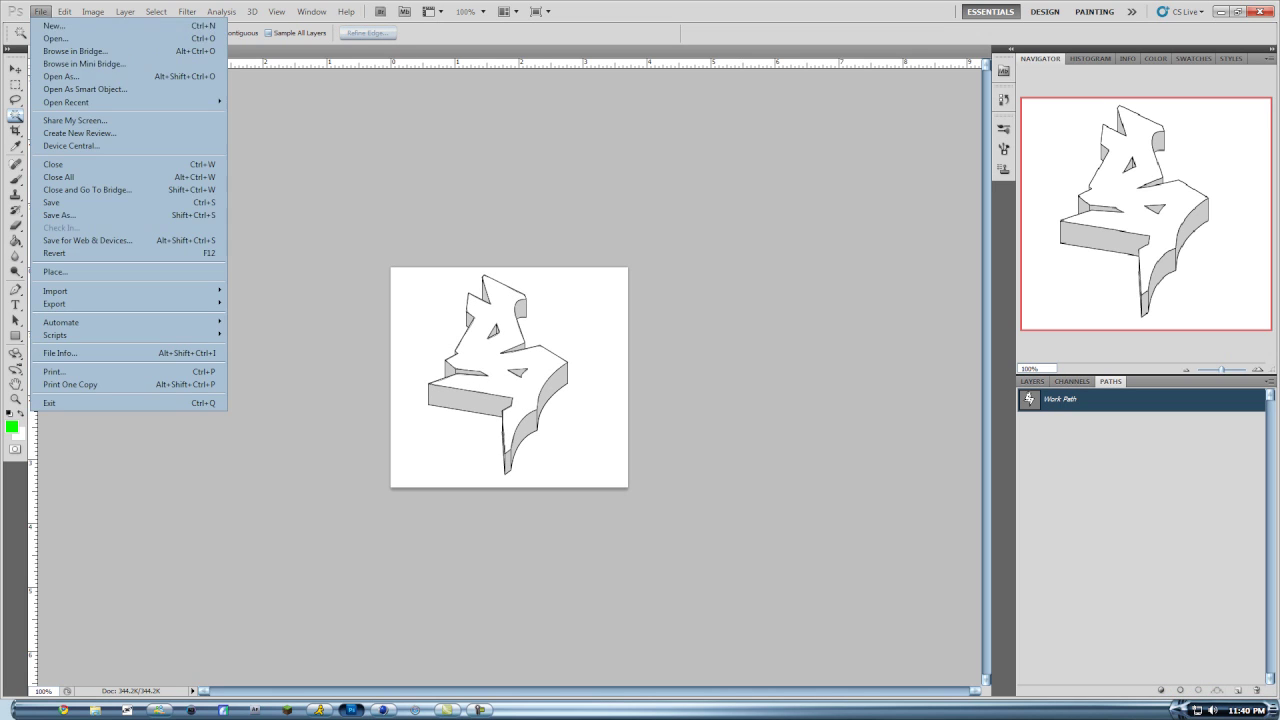
{"action": "mouse_move", "coordinate": [150, 303]}
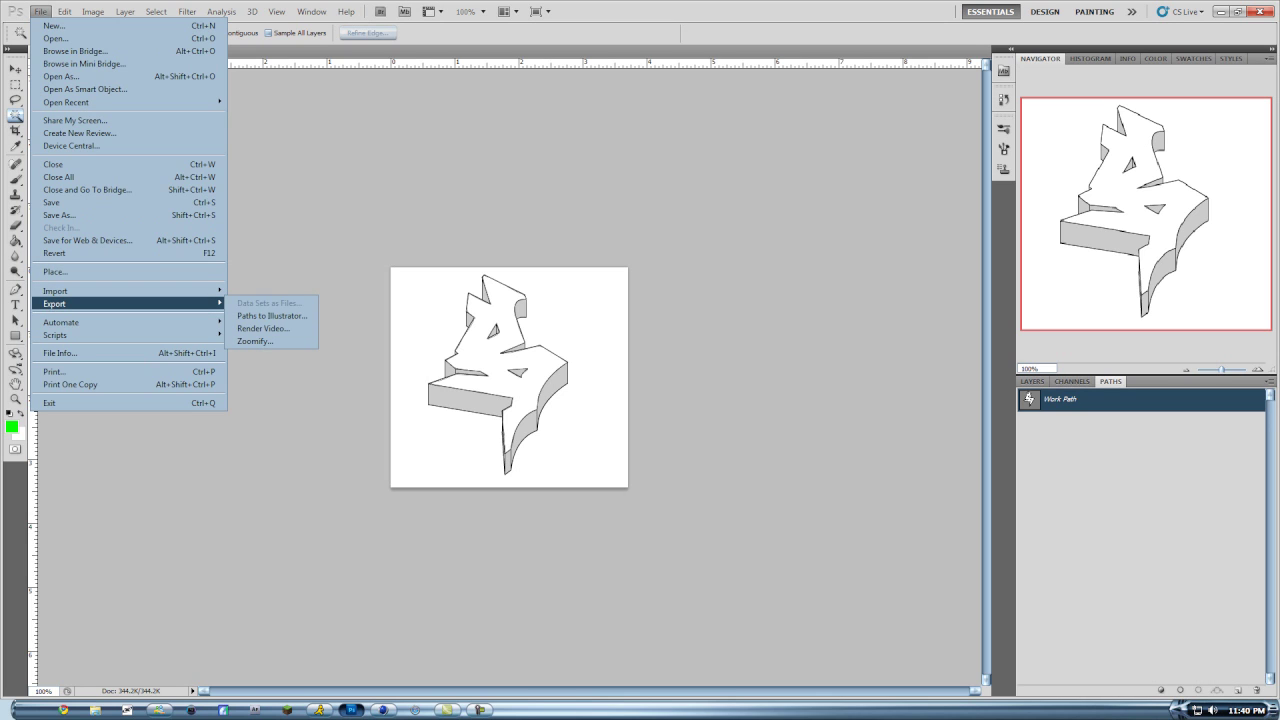
{"action": "left_click", "coordinate": [272, 316]}
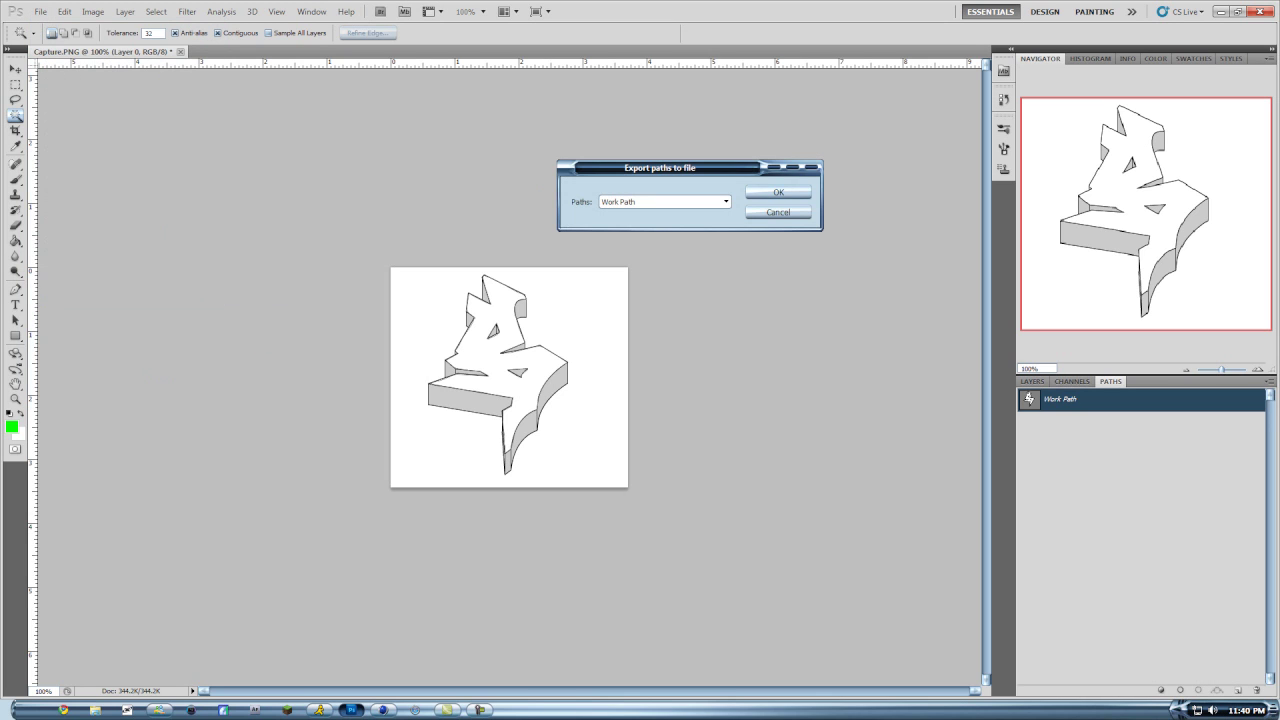
{"action": "key", "text": "Return"}
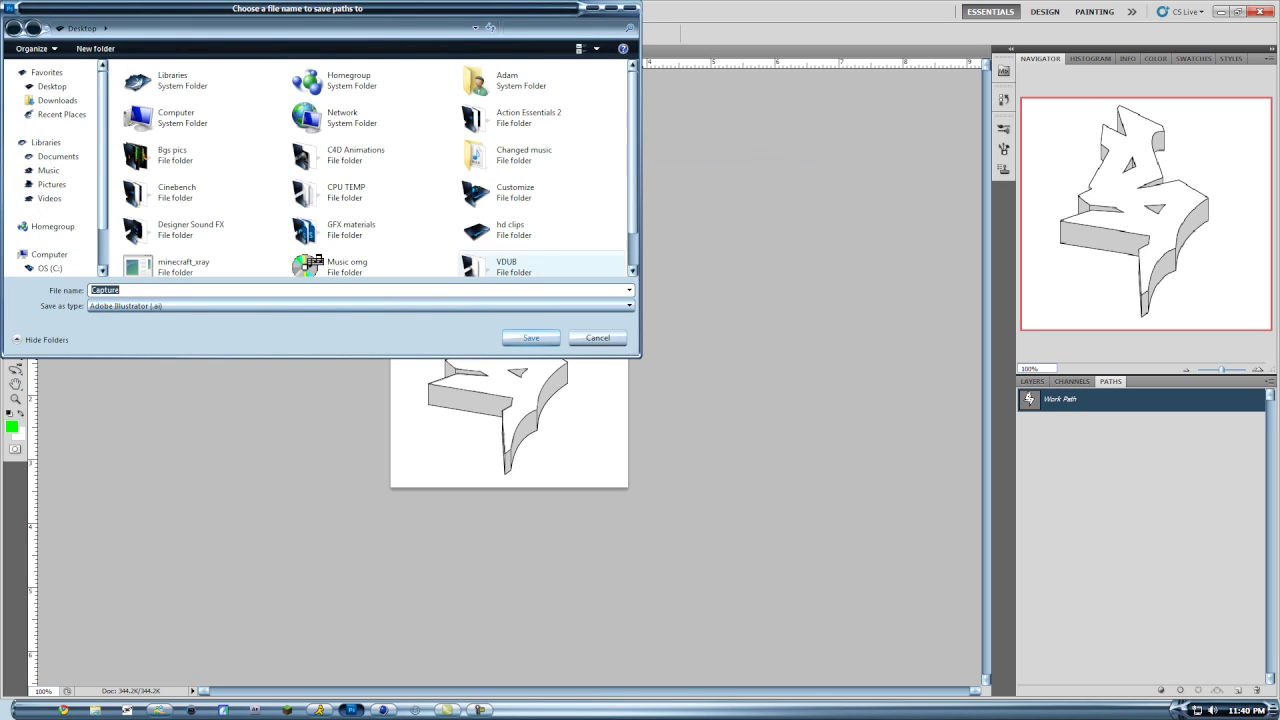
{"action": "key", "text": "Return"}
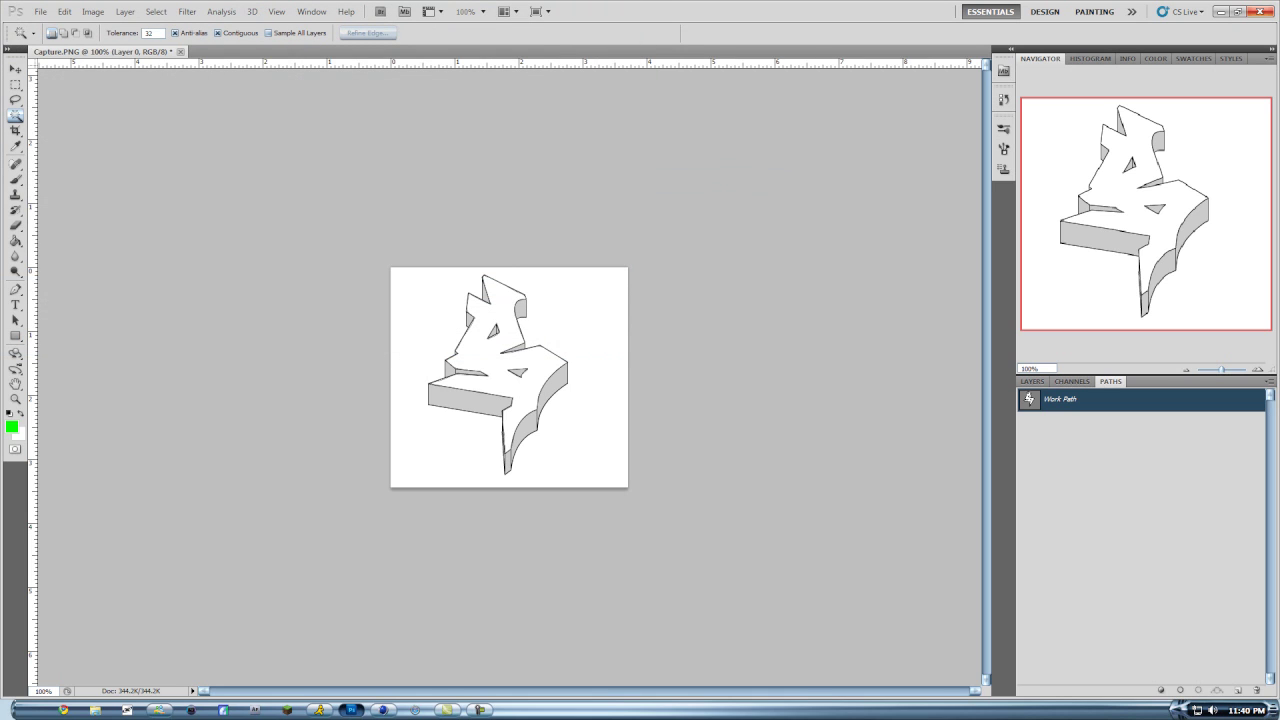
{"action": "left_click", "coordinate": [1260, 12]}
{"action": "left_click", "coordinate": [644, 268]}
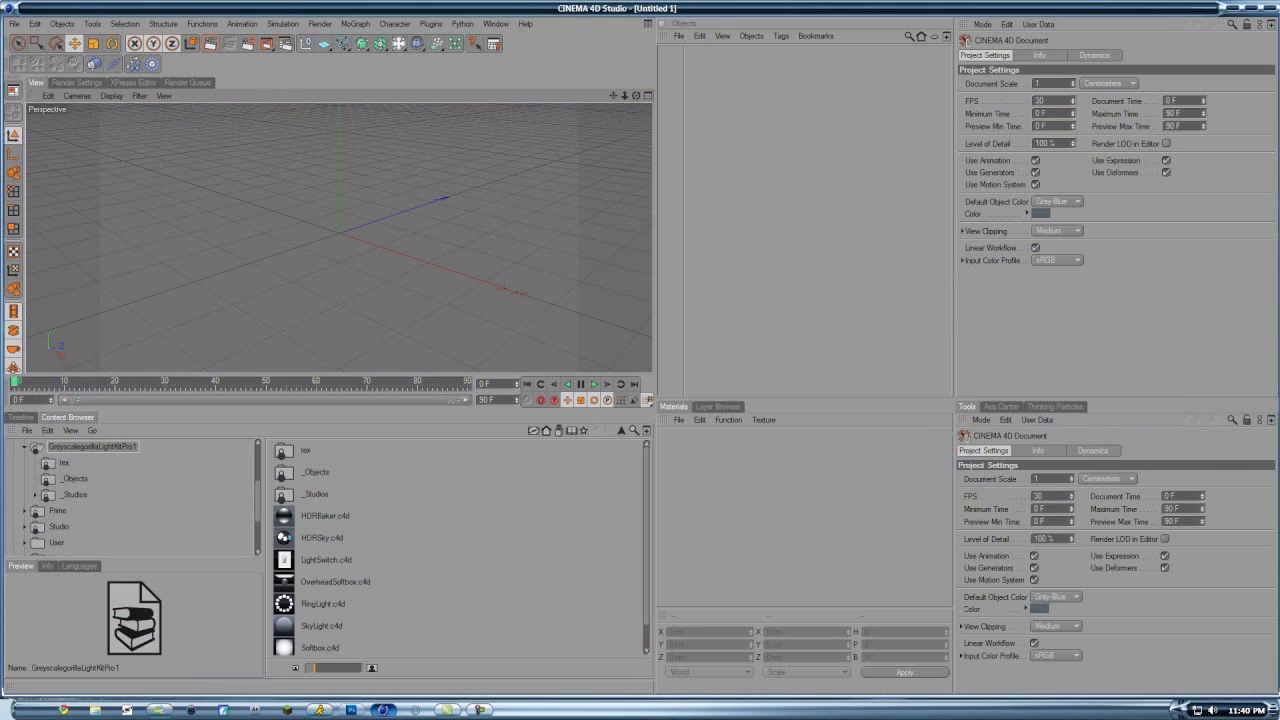
Import Capture.ai from the desktop into the Cinema 4D scene, keeping the preset Illustrator import settings.
{"action": "left_click_drag", "start_coordinate": [636, 96], "coordinate": [719, 60]}
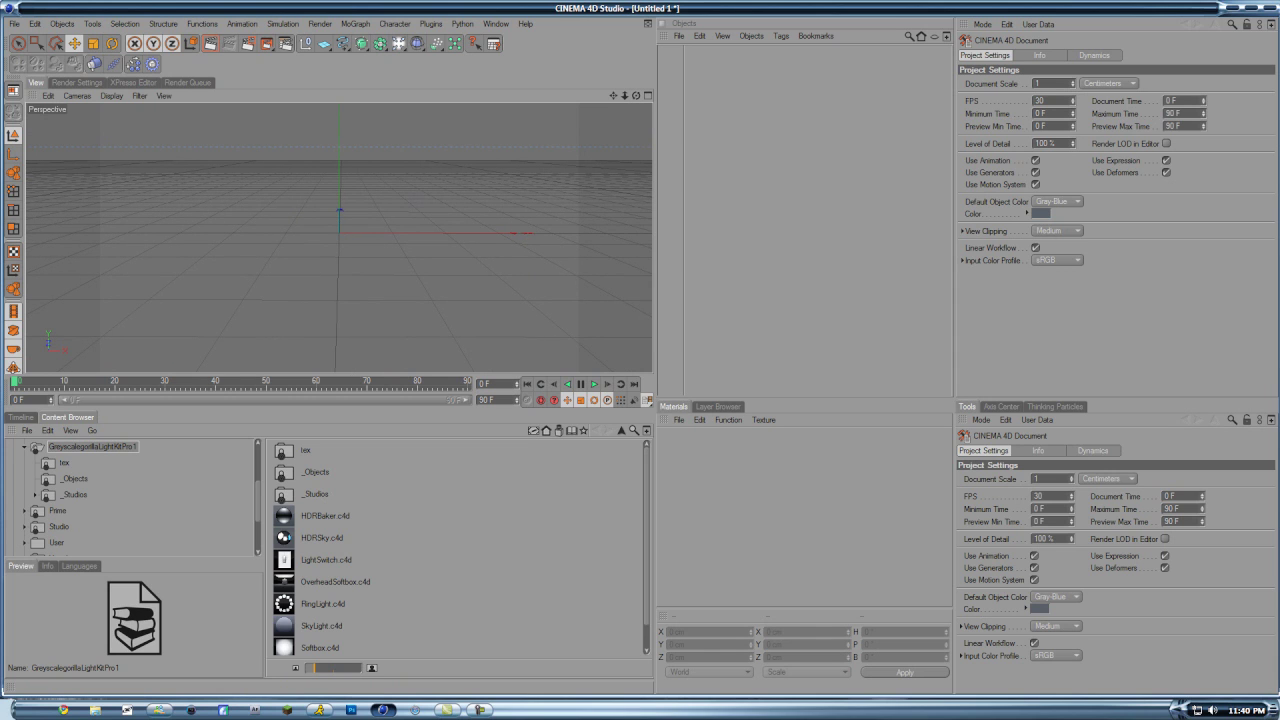
{"action": "left_click", "coordinate": [679, 35]}
{"action": "left_click", "coordinate": [720, 54]}
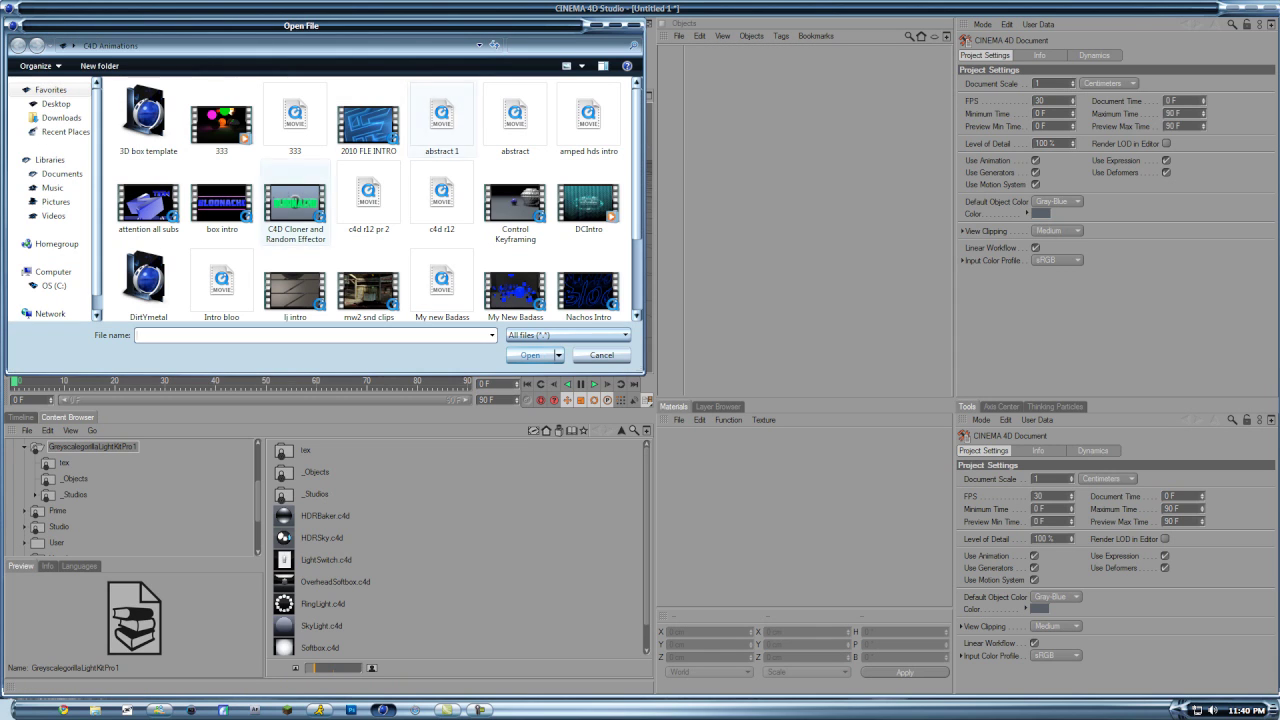
{"action": "left_click", "coordinate": [56, 103]}
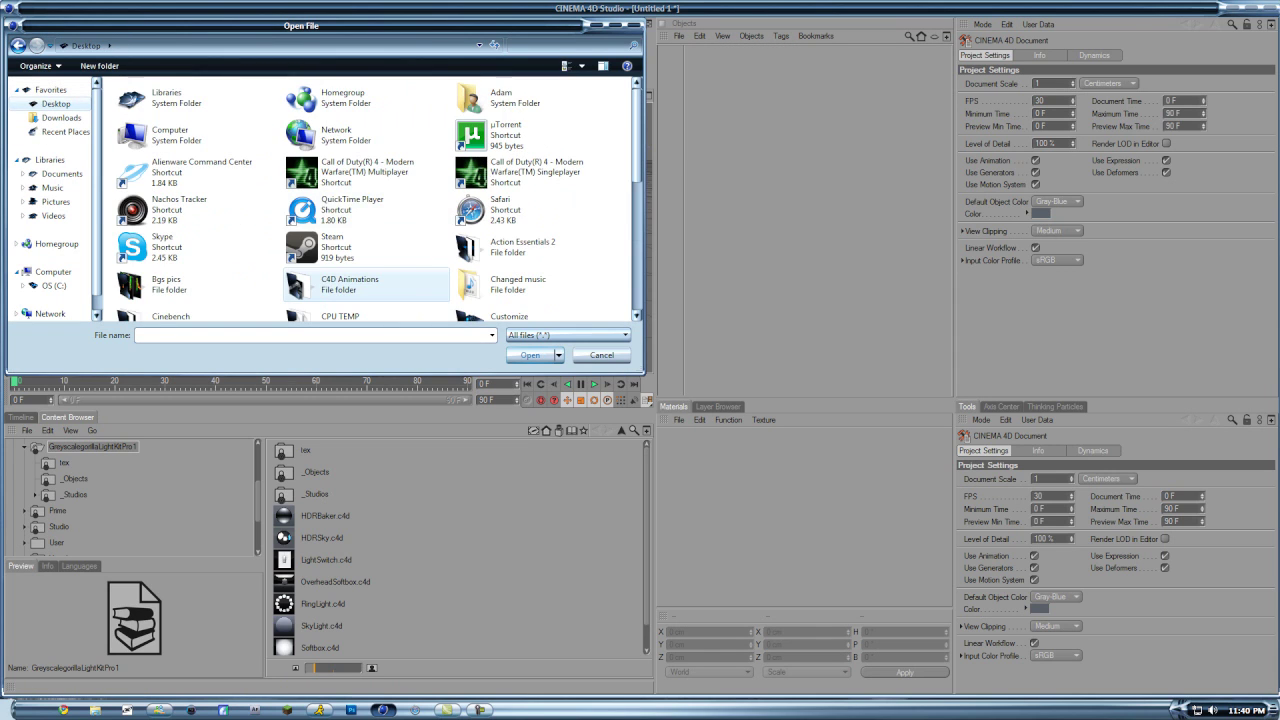
{"action": "scroll", "coordinate": [330, 285], "scroll_direction": "down", "scroll_amount": 5}
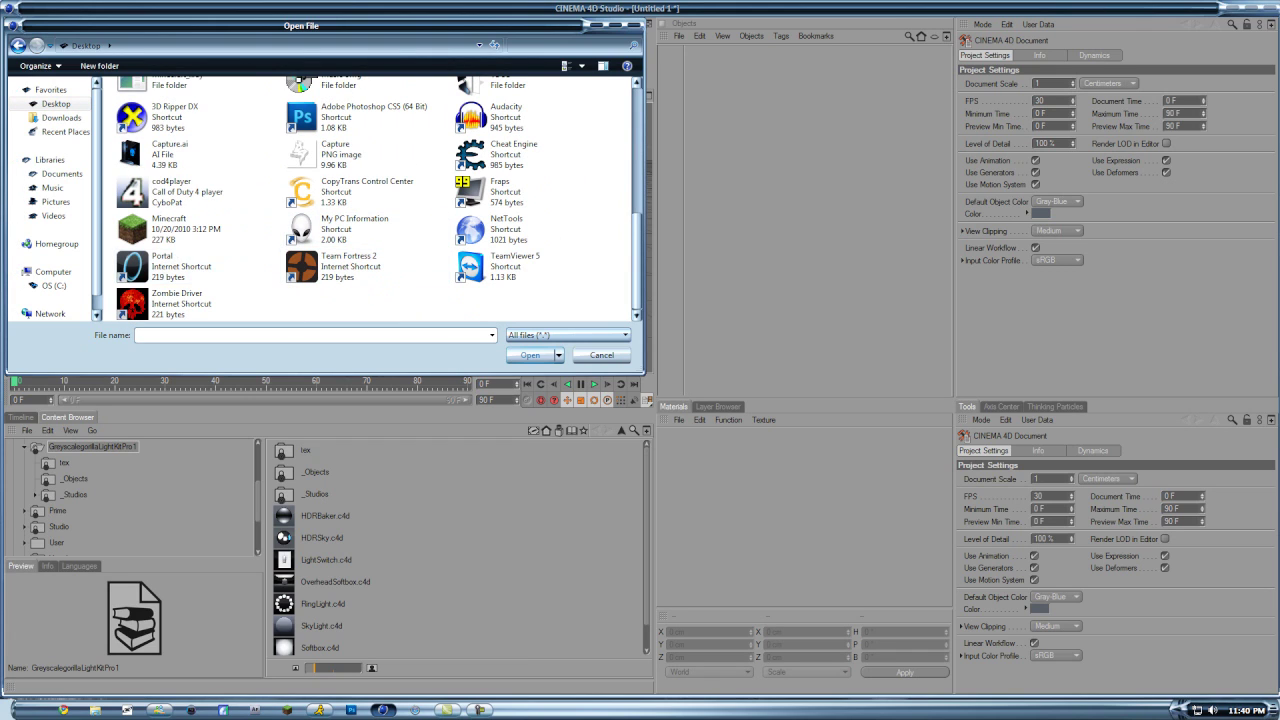
{"action": "left_click", "coordinate": [170, 150]}
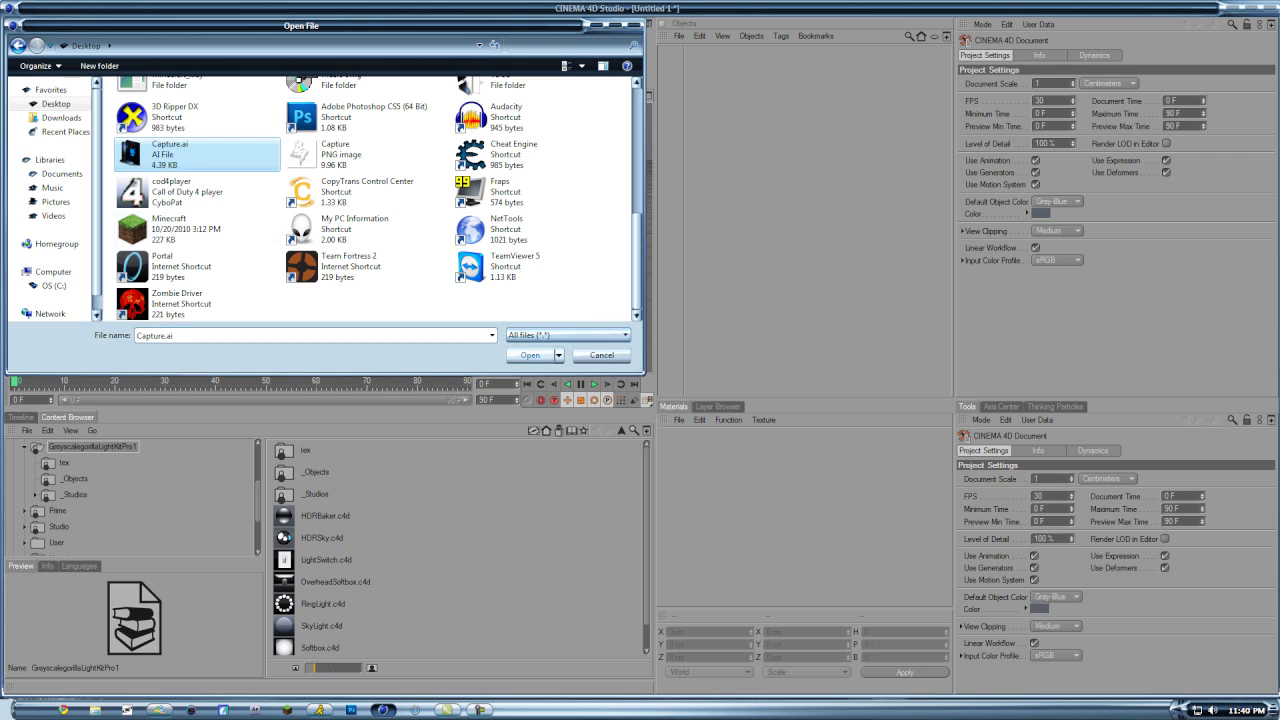
{"action": "left_click", "coordinate": [530, 355]}
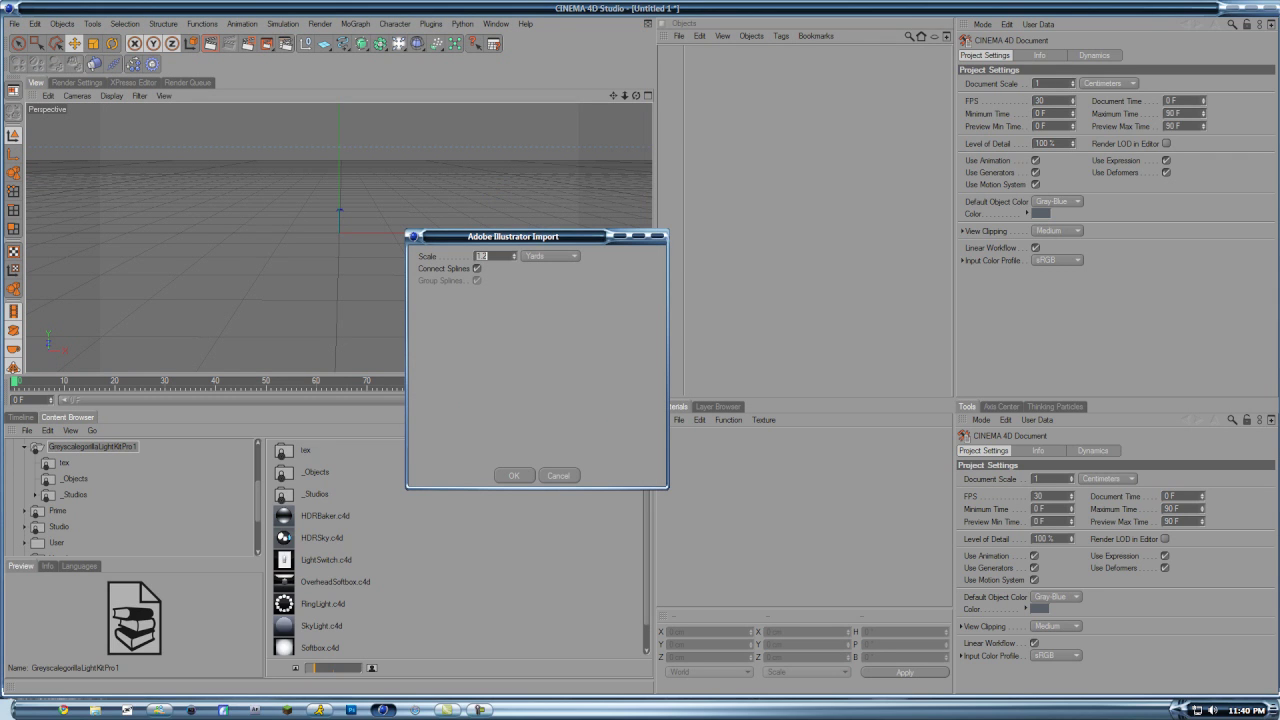
{"action": "key", "text": "Return"}
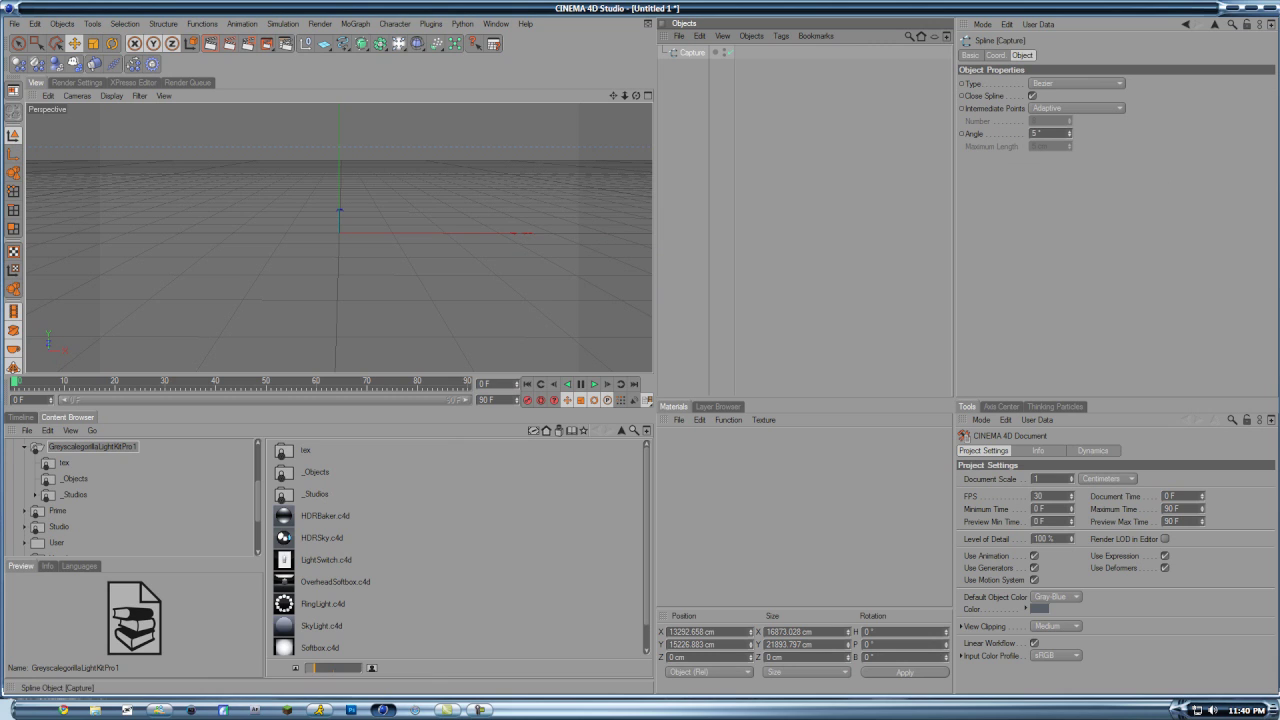
{"action": "left_click_drag", "start_coordinate": [613, 96], "coordinate": [545, 150]}
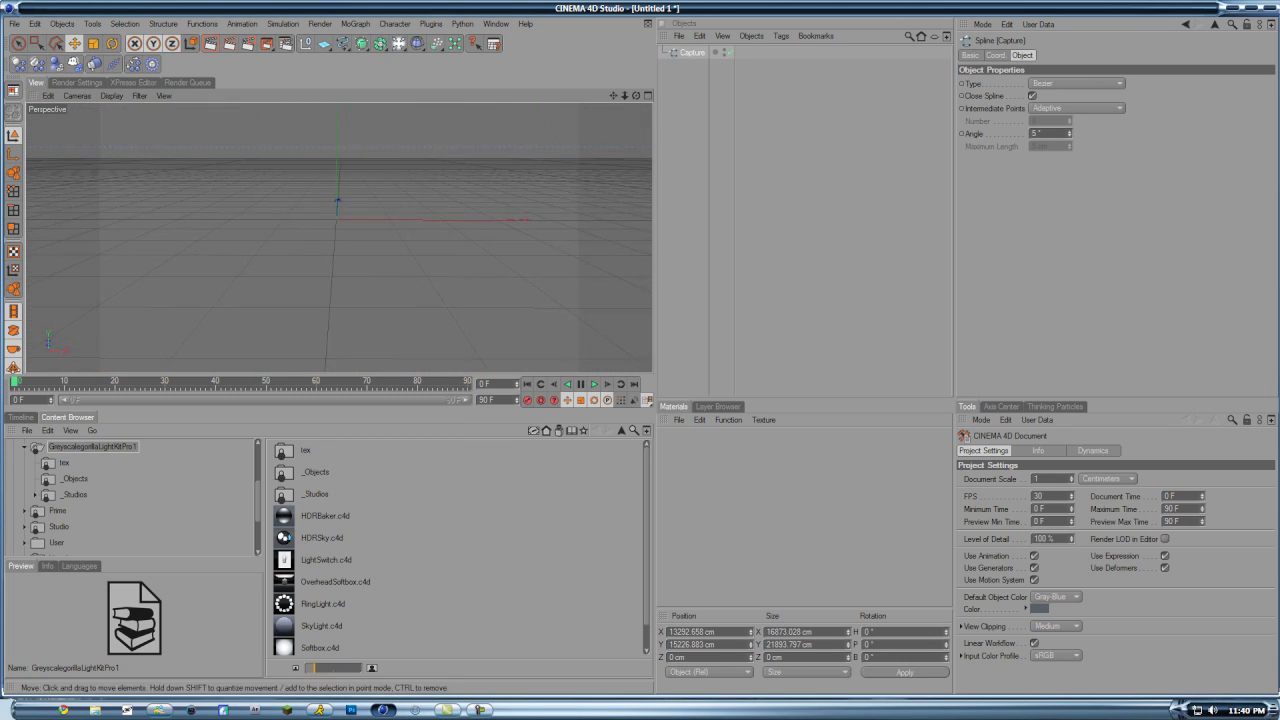
{"action": "scroll", "coordinate": [339, 237], "scroll_direction": "down", "scroll_amount": 10}
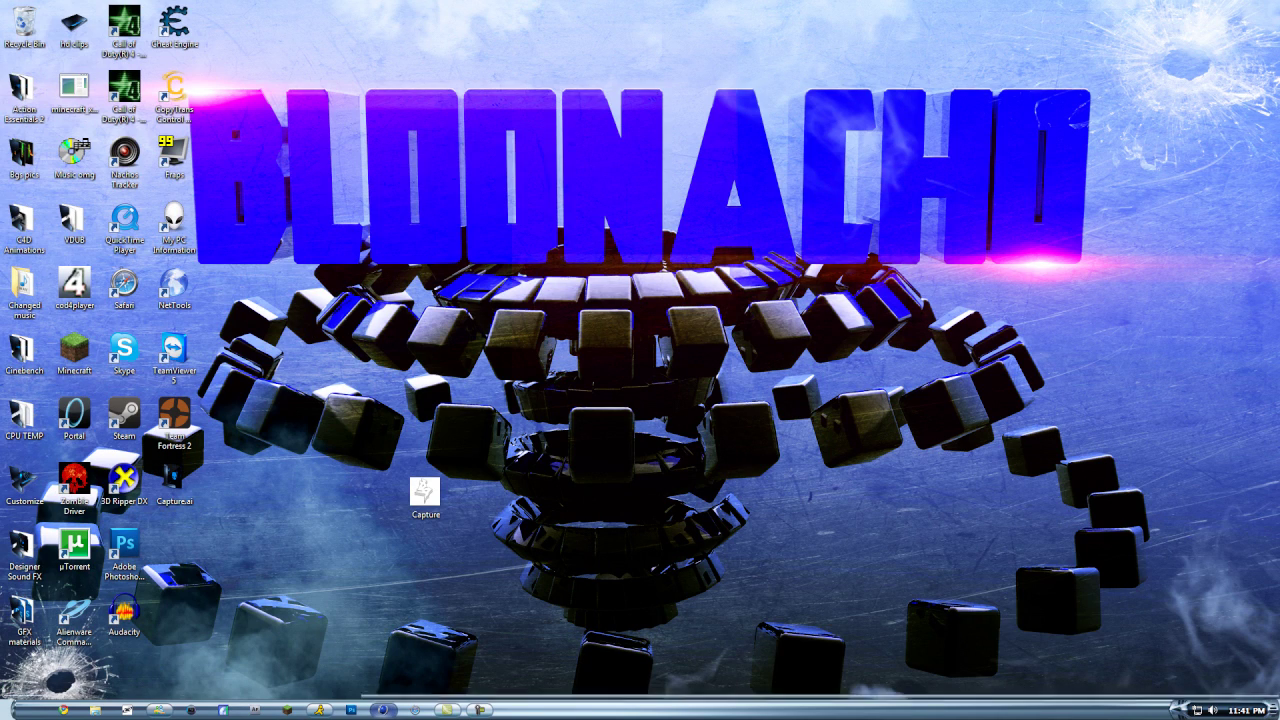
Switch back to Cinema 4D and import the Illustrator path with the scale set to 1 inch.
{"action": "left_click", "coordinate": [383, 710]}
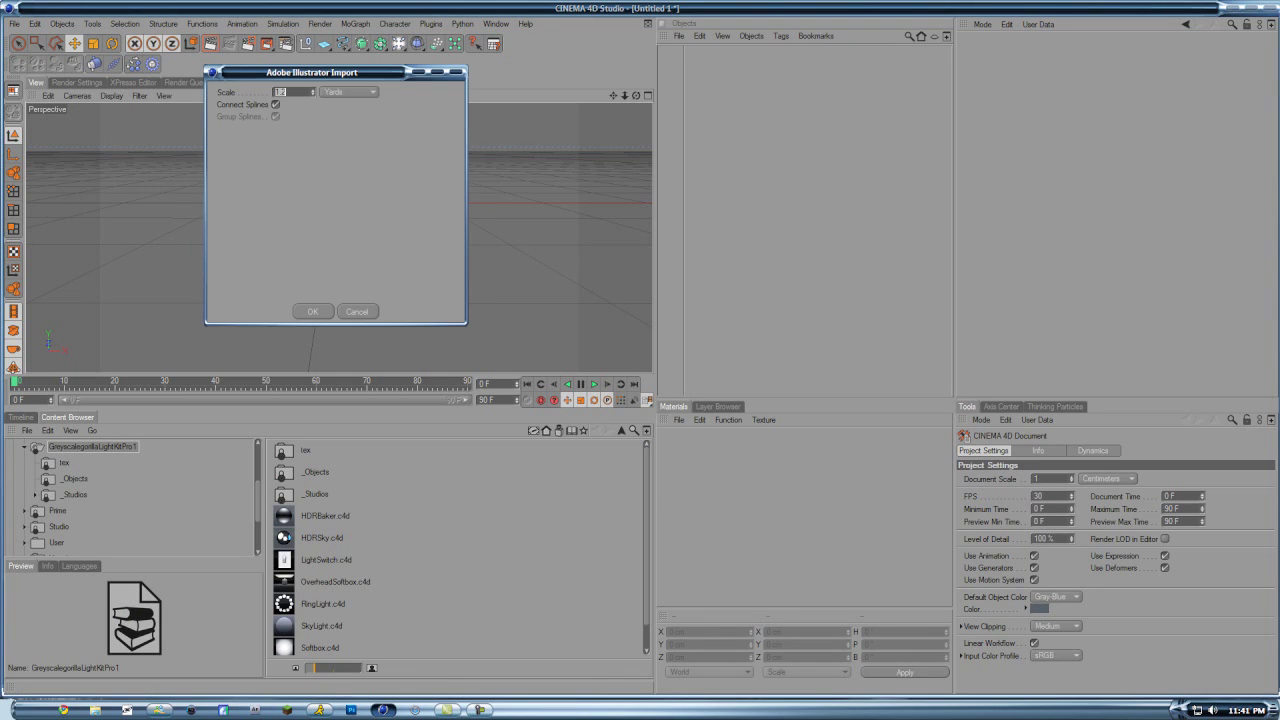
{"action": "left_click", "coordinate": [349, 92]}
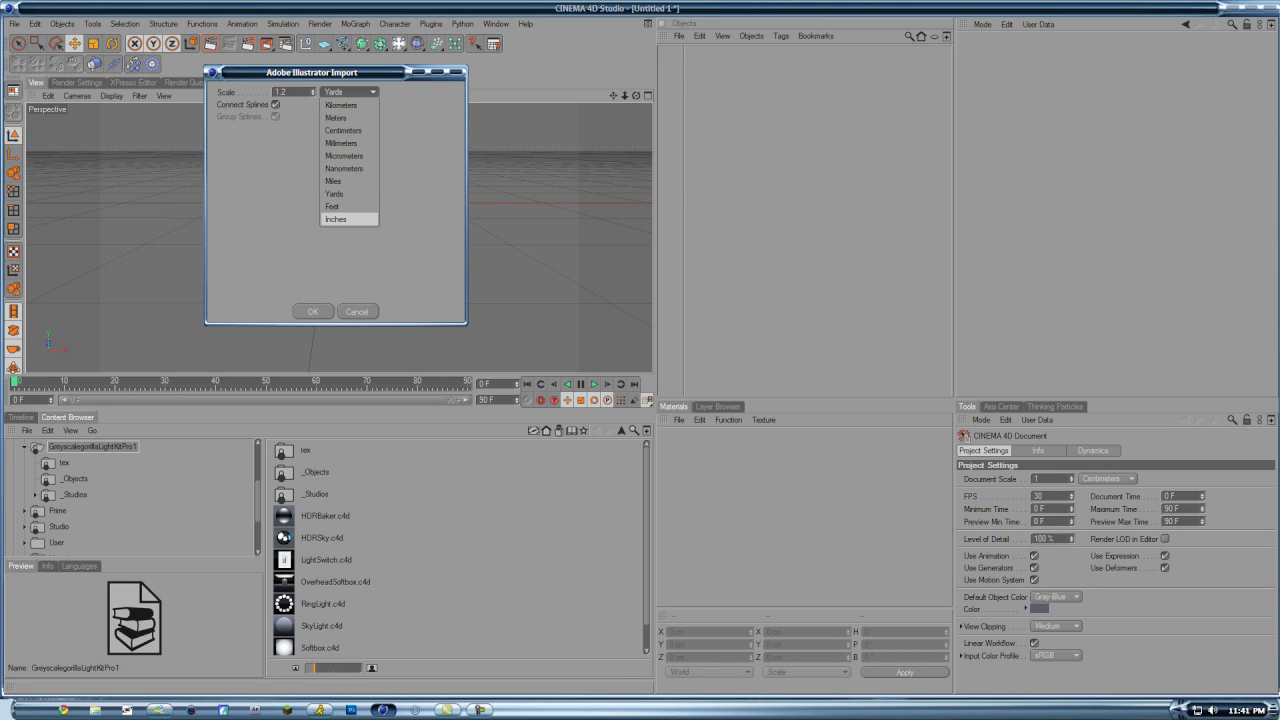
{"action": "left_click", "coordinate": [340, 219]}
{"action": "left_click", "coordinate": [313, 90]}
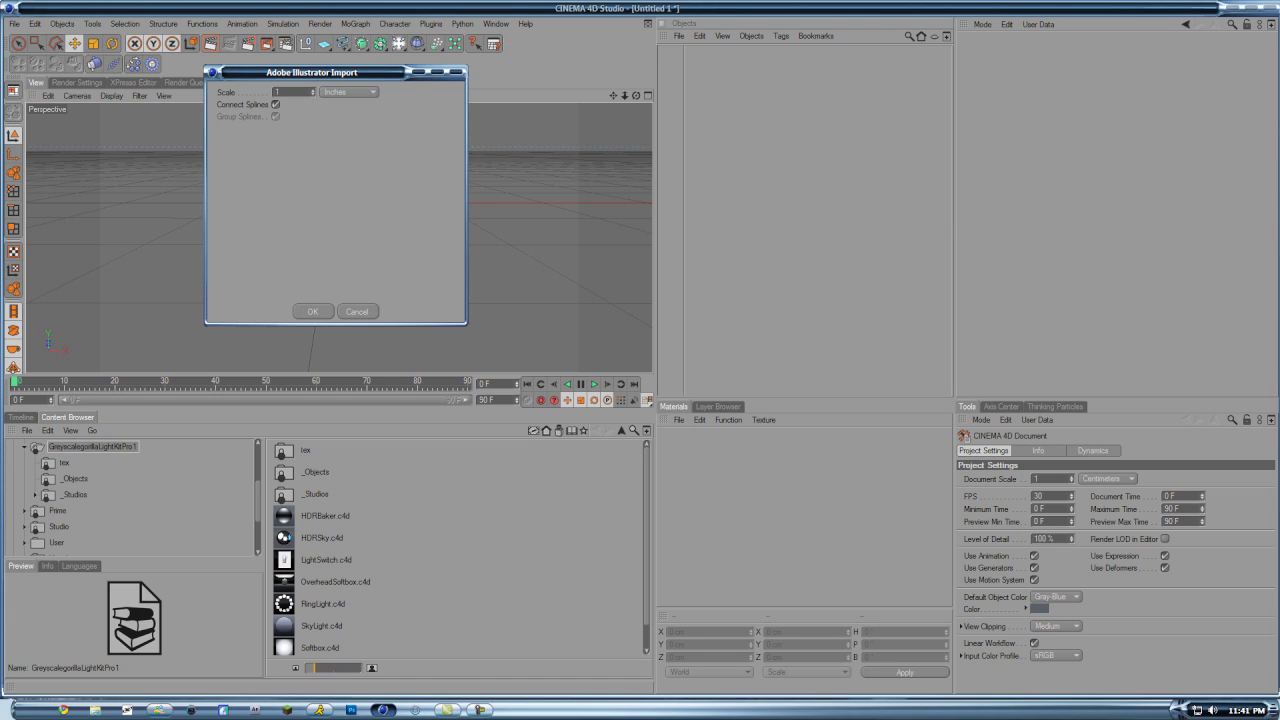
{"action": "key", "text": "Return"}
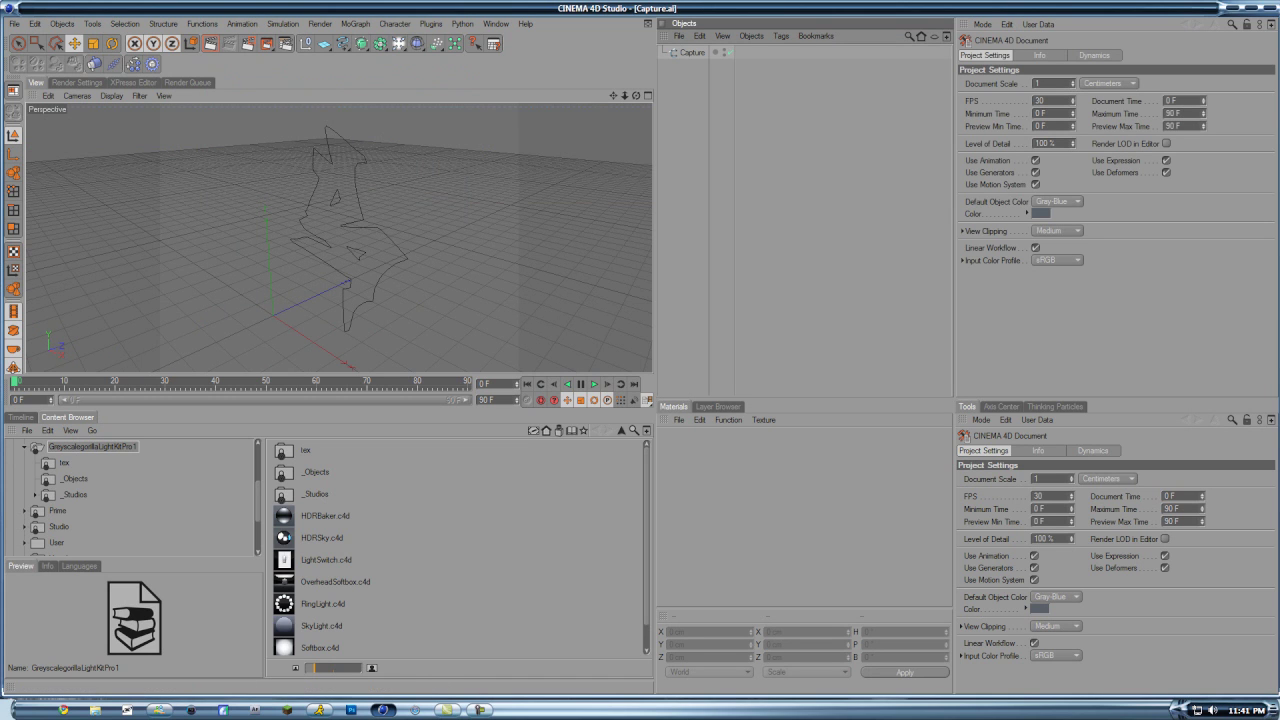
Set the render output to the HDV/HDTV 720 29.97 film/video preset.
{"action": "left_click_drag", "start_coordinate": [636, 96], "coordinate": [740, 79]}
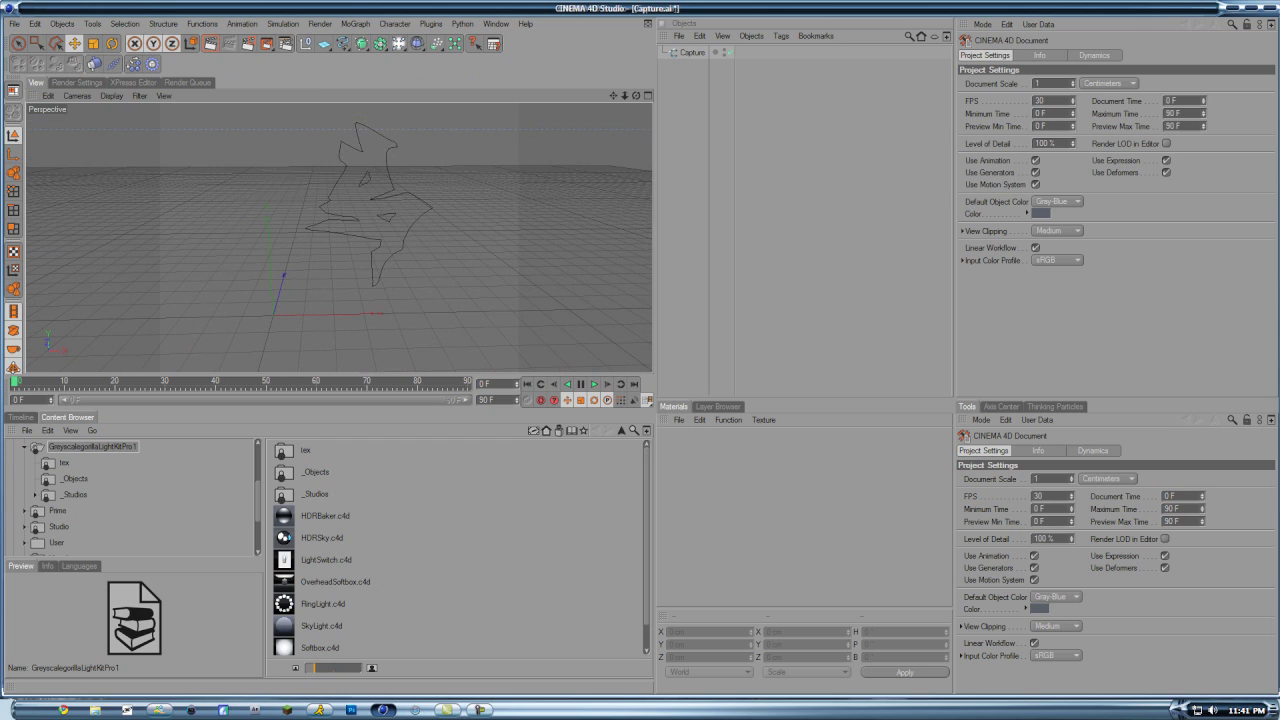
{"action": "left_click_drag", "start_coordinate": [613, 96], "coordinate": [572, 97]}
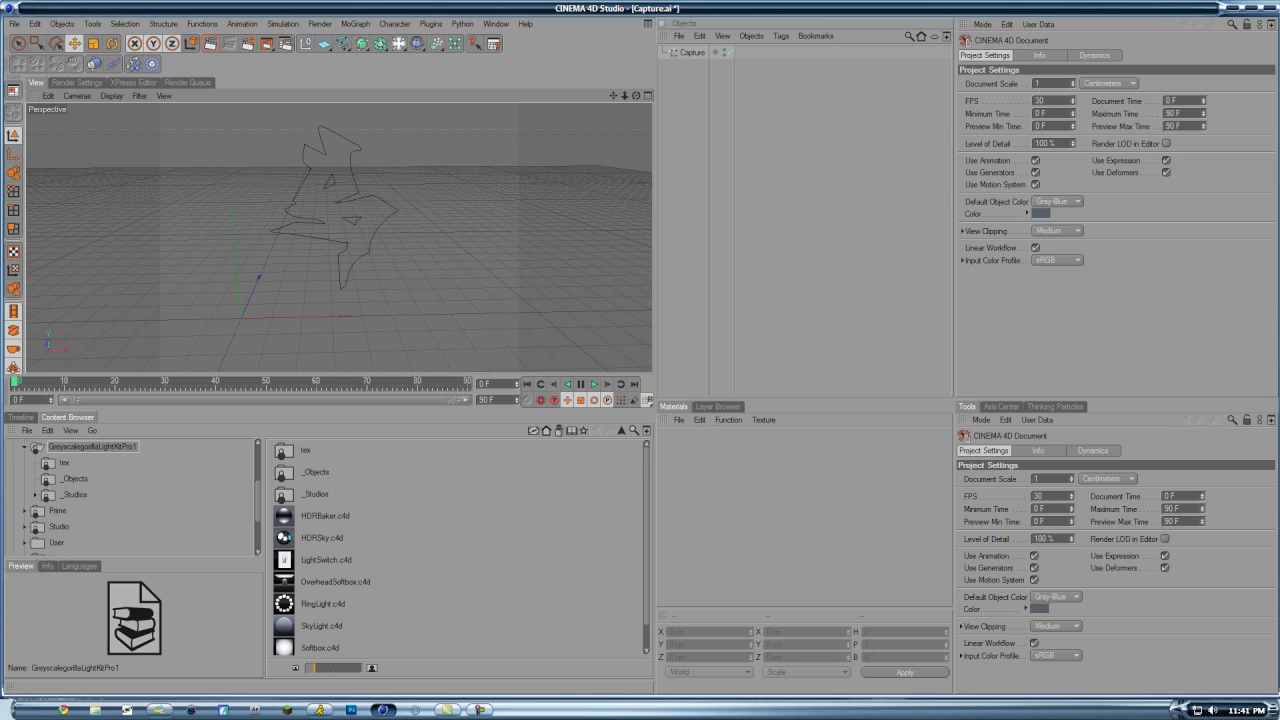
{"action": "left_click", "coordinate": [77, 83]}
{"action": "left_click", "coordinate": [145, 125]}
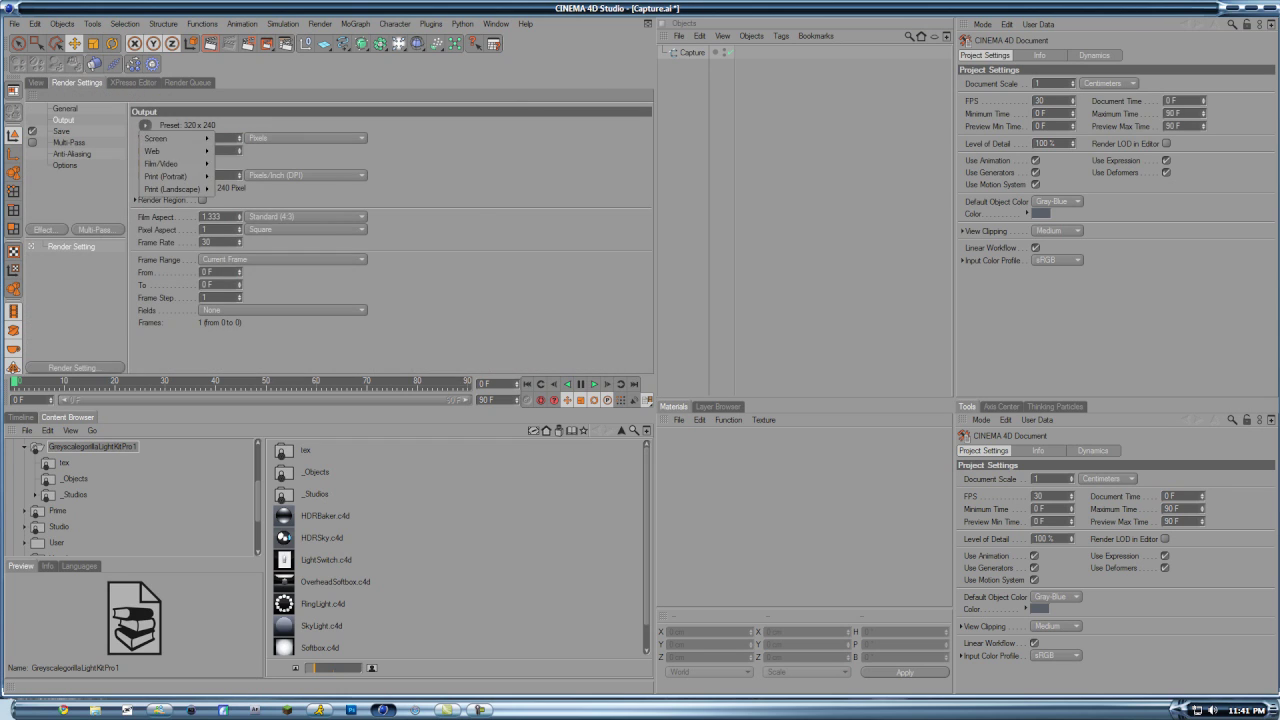
{"action": "mouse_move", "coordinate": [170, 163]}
{"action": "left_click", "coordinate": [255, 303]}
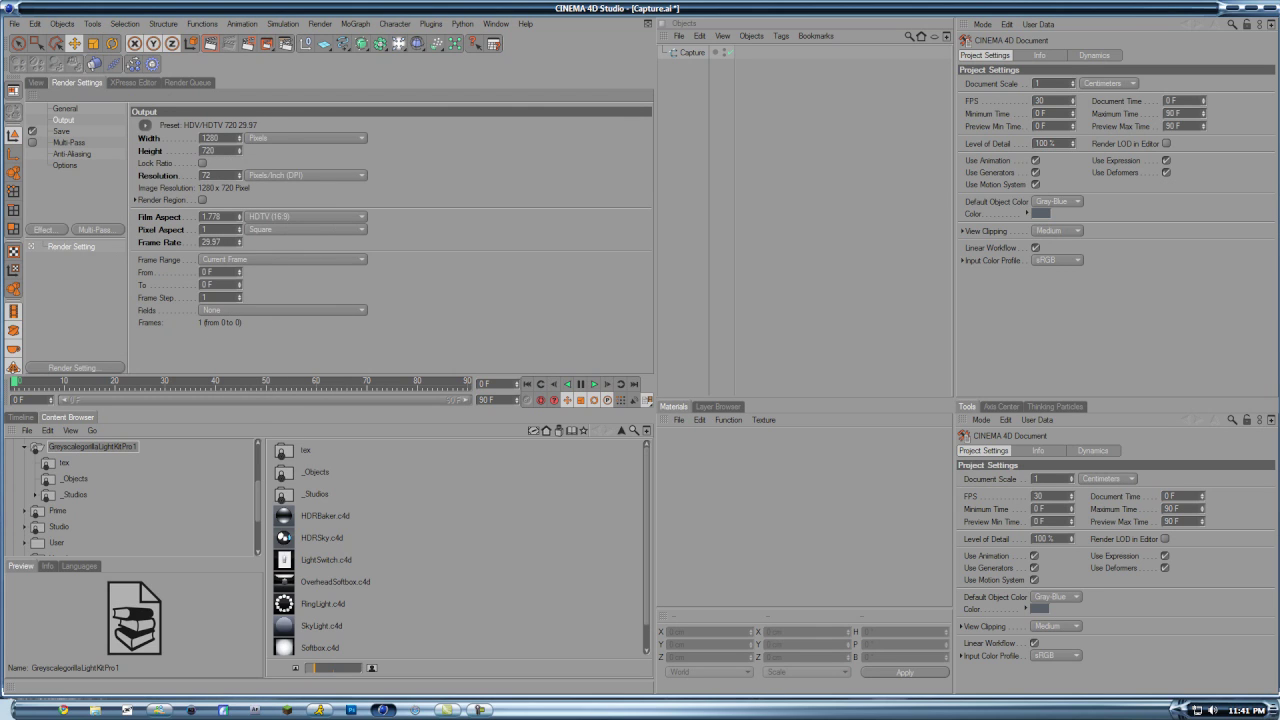
{"action": "left_click", "coordinate": [65, 109]}
{"action": "left_click", "coordinate": [36, 83]}
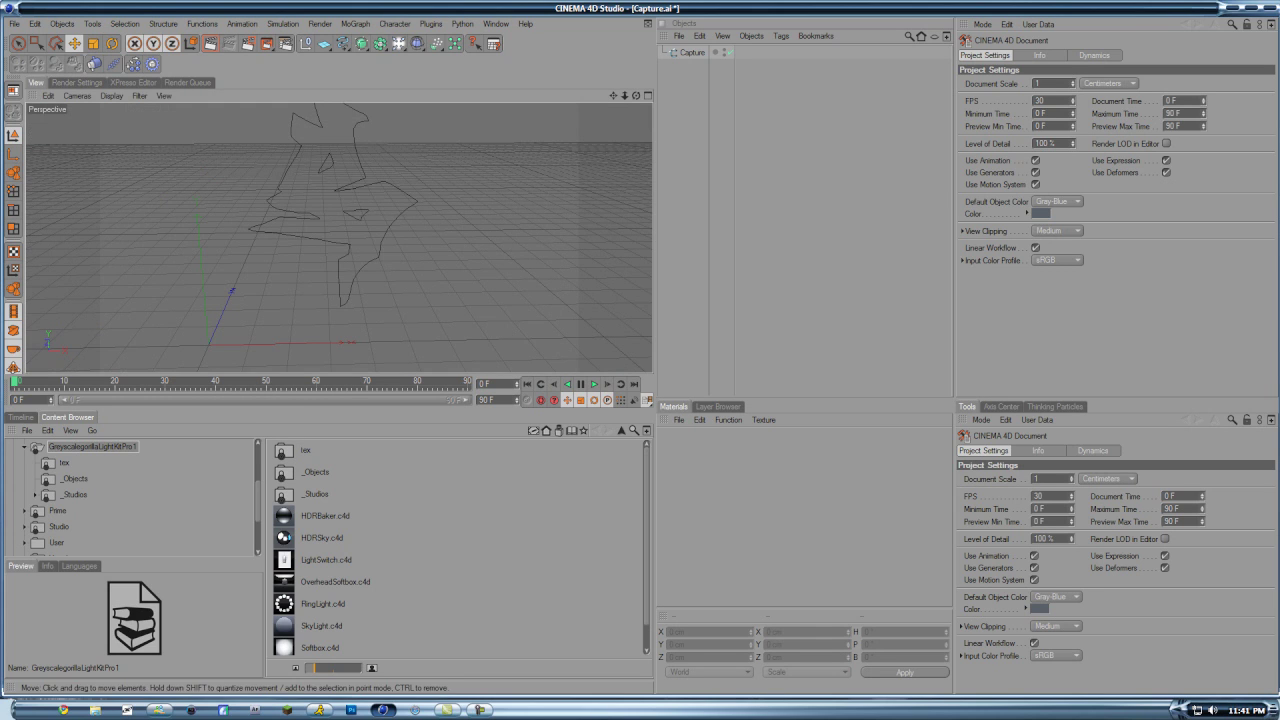
Create an Extrude NURBS object and nest the Capture spline inside it to make a solid letter.
{"action": "mouse_move", "coordinate": [636, 96]}
{"action": "left_mouse_down"}
{"action": "mouse_move", "coordinate": [636, 60]}
{"action": "mouse_move", "coordinate": [613, 160]}
{"action": "mouse_move", "coordinate": [613, 106]}
{"action": "left_mouse_up"}
{"action": "scroll", "coordinate": [339, 237], "scroll_direction": "down", "scroll_amount": 1}
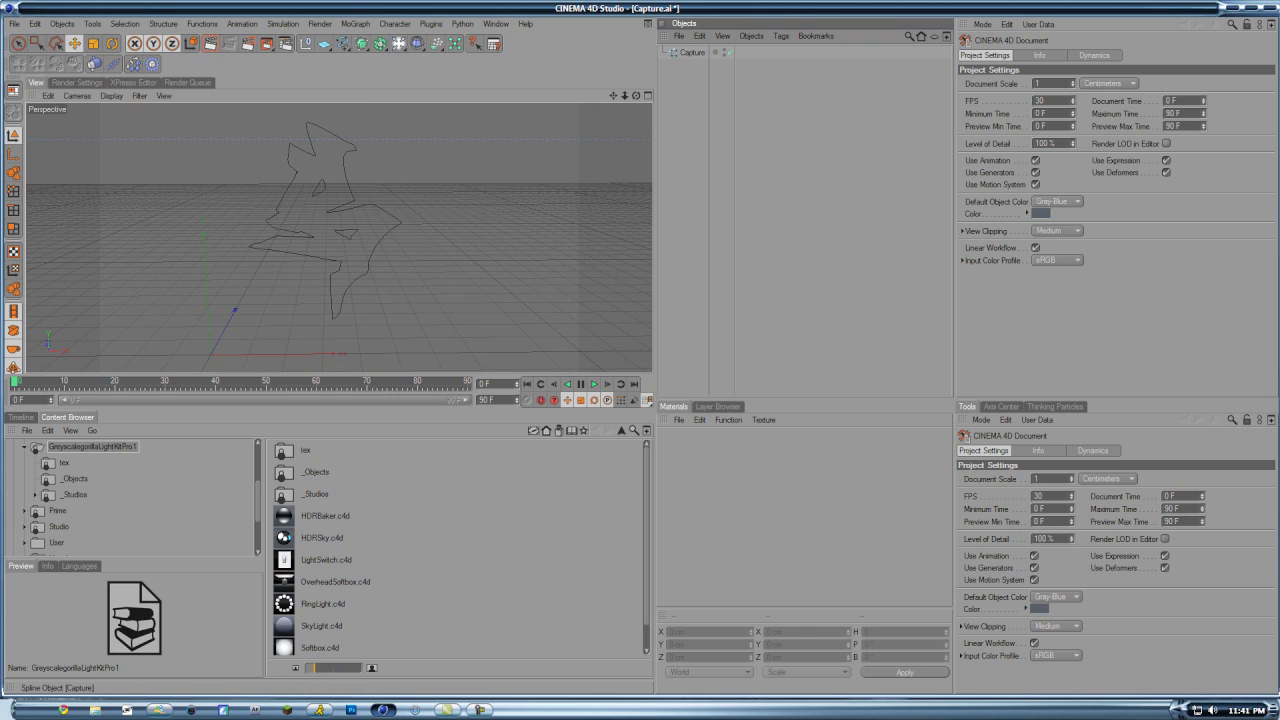
{"action": "left_click_drag", "start_coordinate": [361, 43], "coordinate": [500, 55]}
{"action": "left_click_drag", "start_coordinate": [692, 66], "coordinate": [700, 52]}
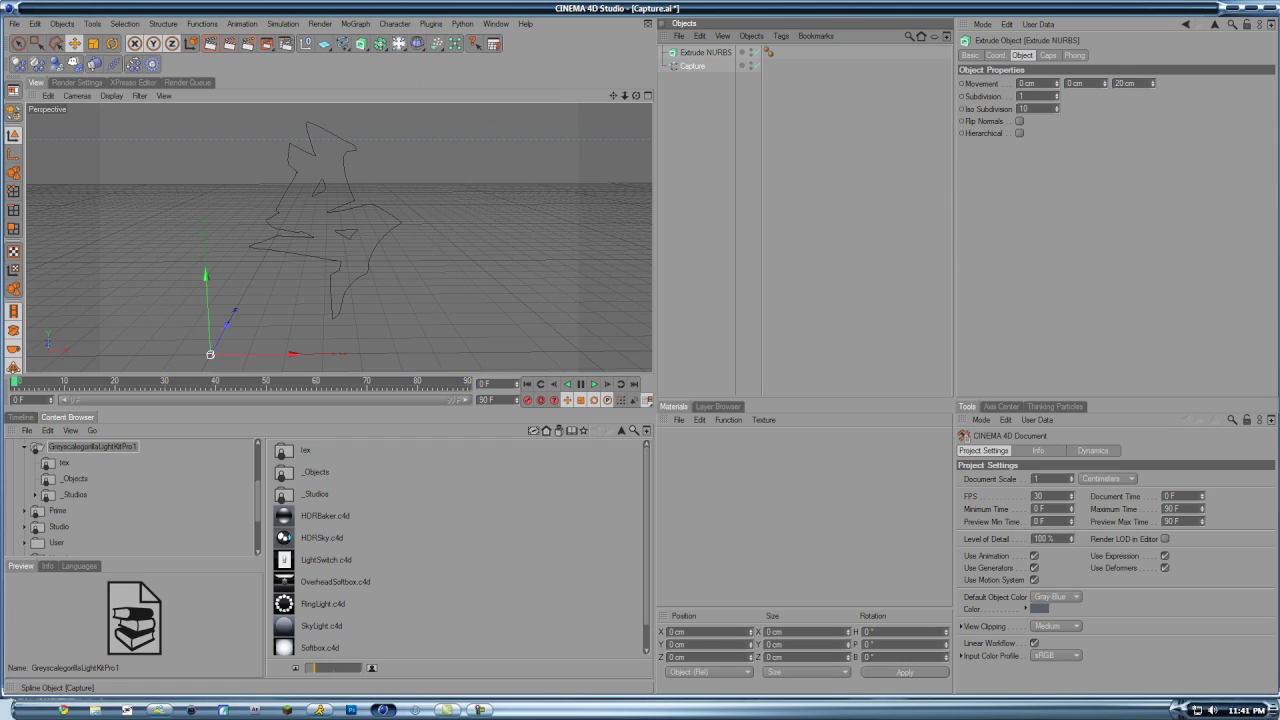
{"action": "left_click", "coordinate": [662, 52]}
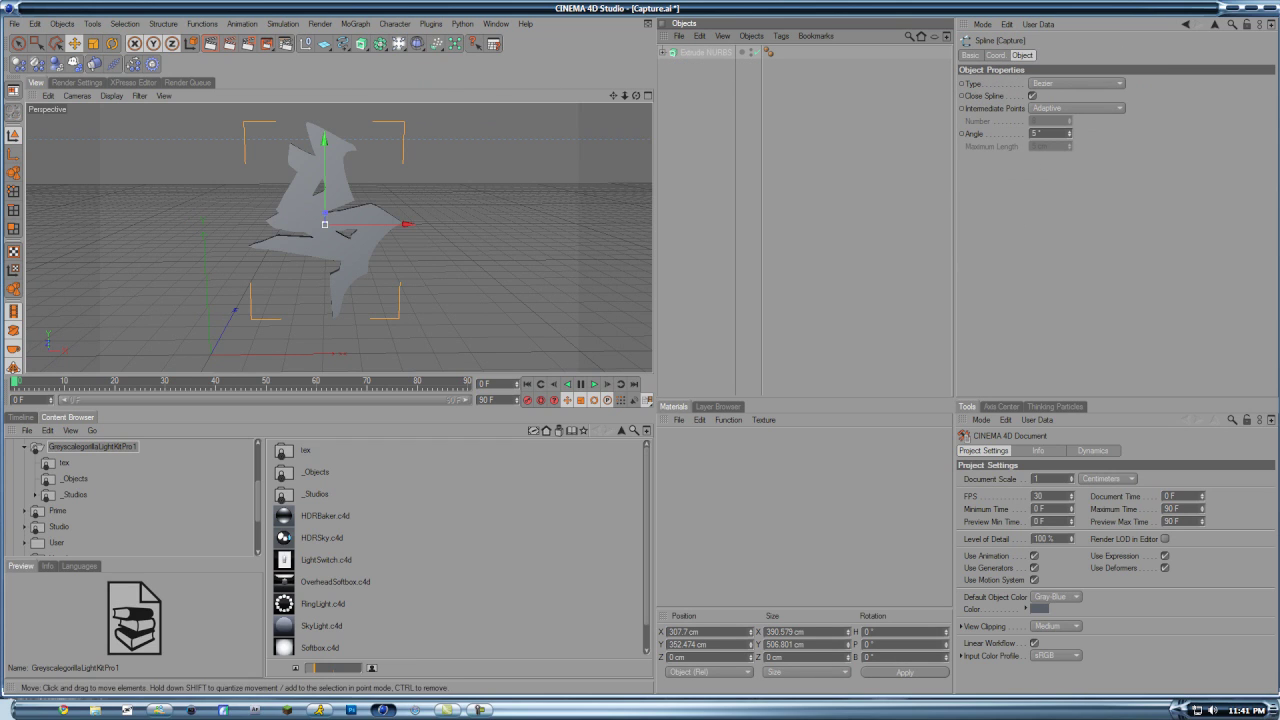
Set the Extrude NURBS movement along Z to 132 cm to deepen the letter.
{"action": "mouse_move", "coordinate": [636, 96]}
{"action": "left_mouse_down"}
{"action": "mouse_move", "coordinate": [672, 97]}
{"action": "mouse_move", "coordinate": [635, 90]}
{"action": "left_mouse_up"}
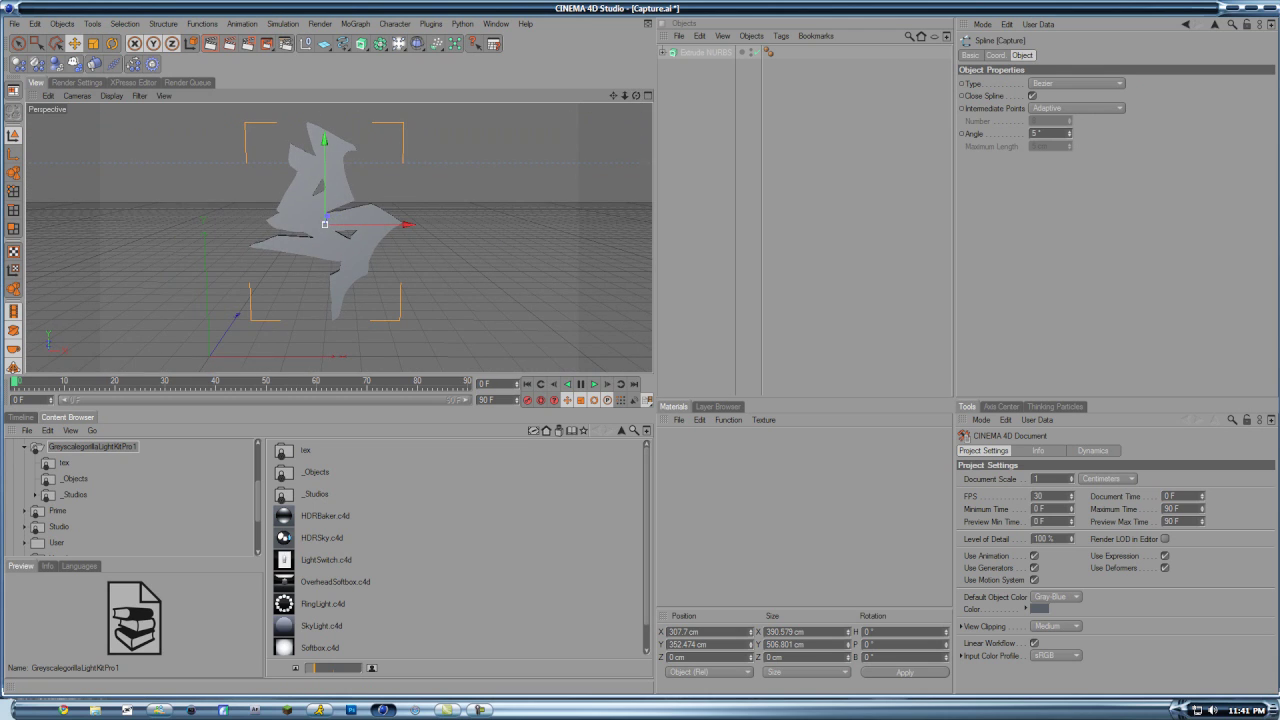
{"action": "left_click", "coordinate": [706, 52]}
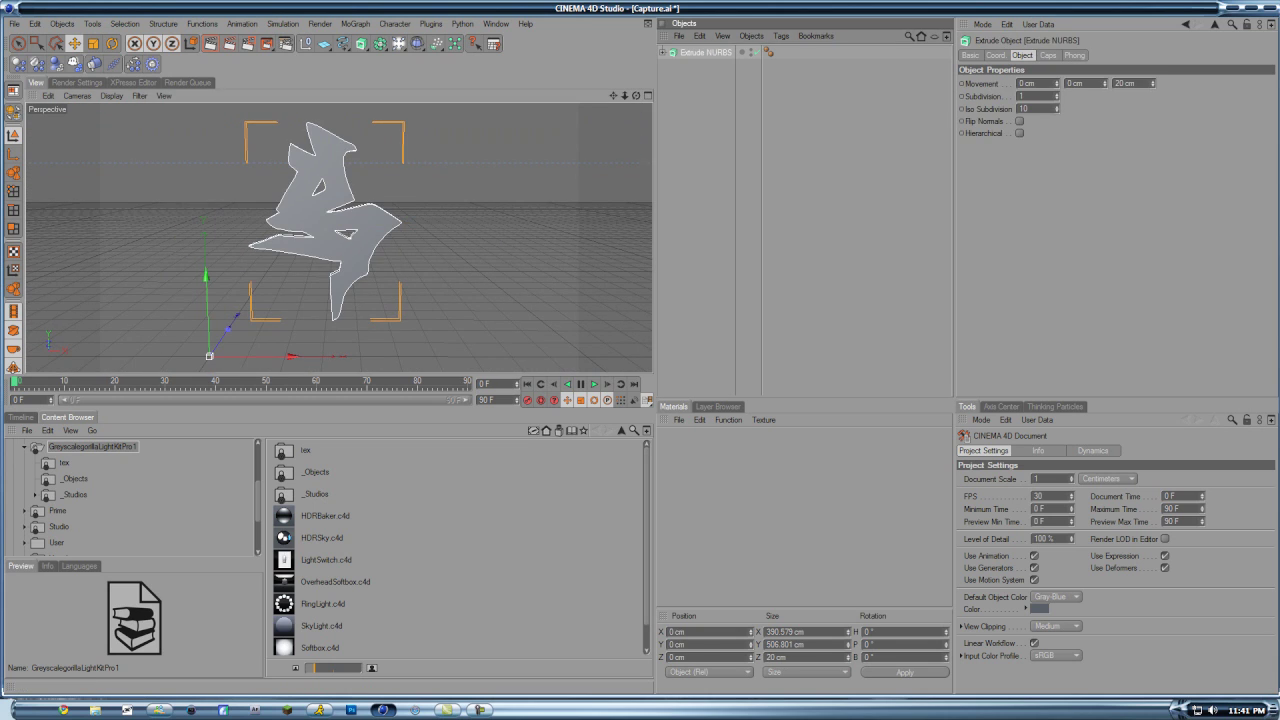
{"action": "left_click_drag", "start_coordinate": [1153, 84], "coordinate": [1152, 37]}
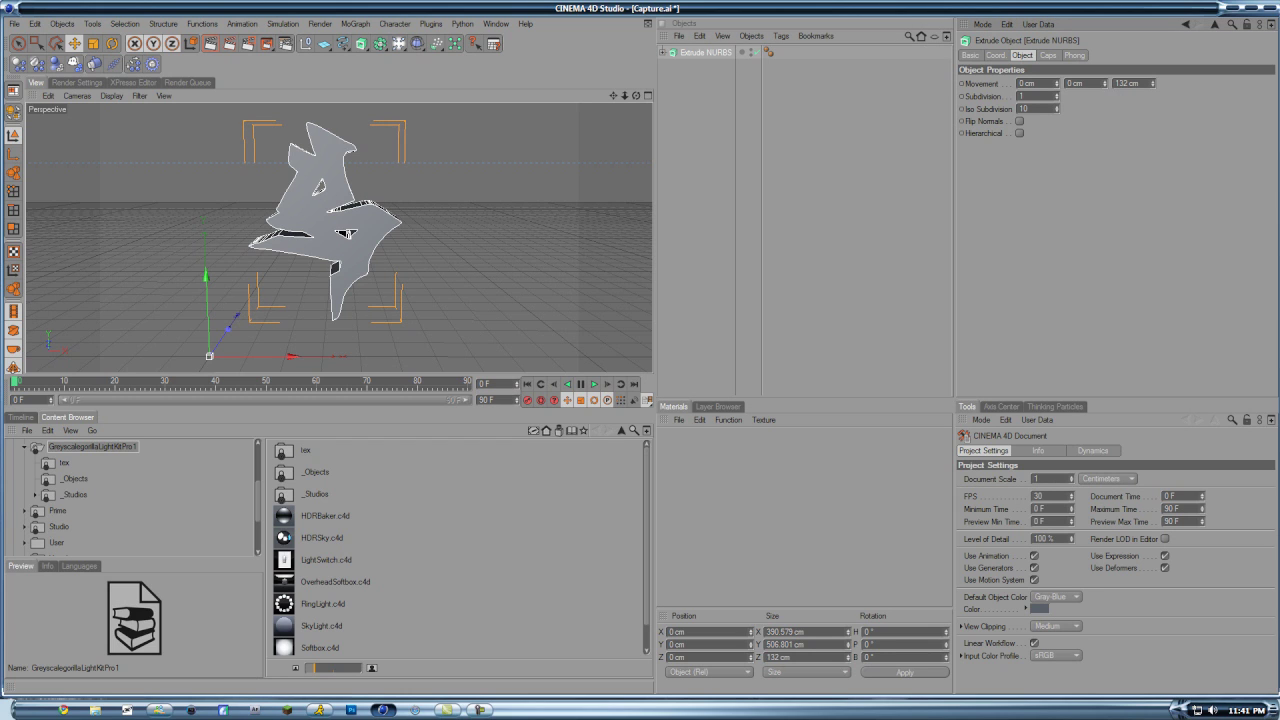
Make two copies of the extruded letter in place.
{"action": "left_click_drag", "start_coordinate": [636, 96], "coordinate": [585, 95]}
{"action": "left_click", "coordinate": [705, 52]}
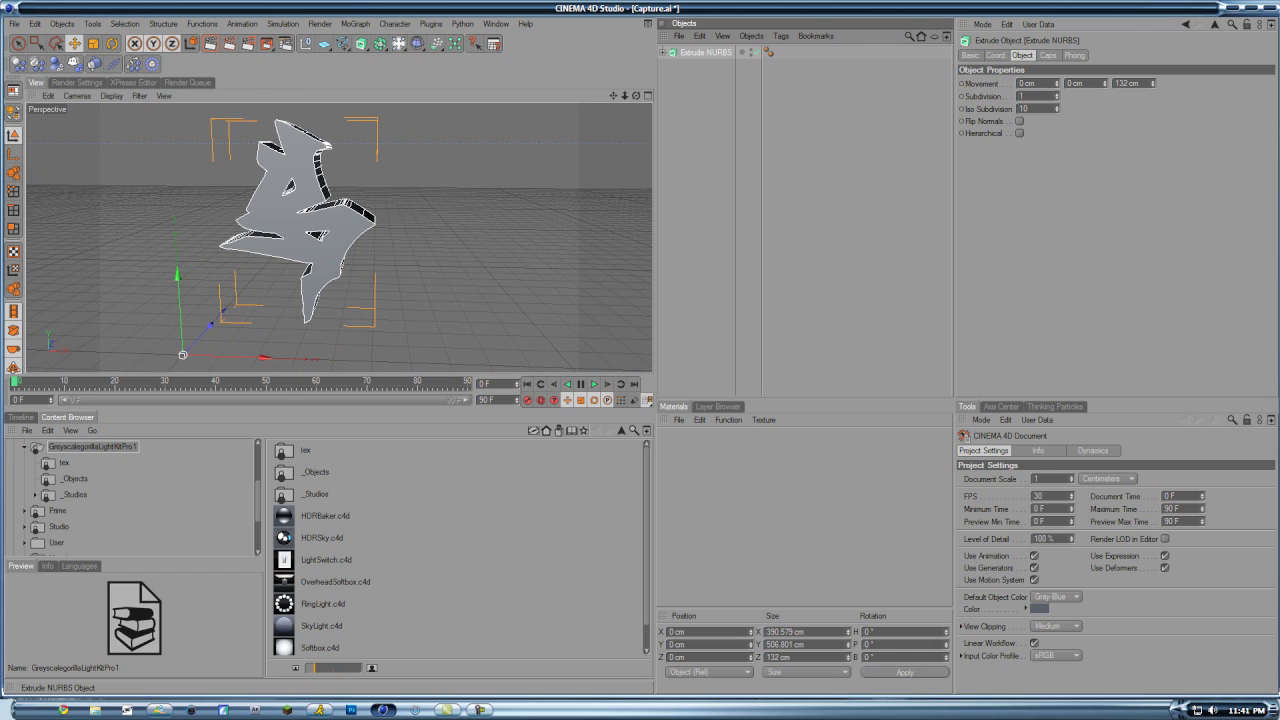
{"action": "key", "text": "ctrl+v"}
{"action": "key", "text": "ctrl+v"}
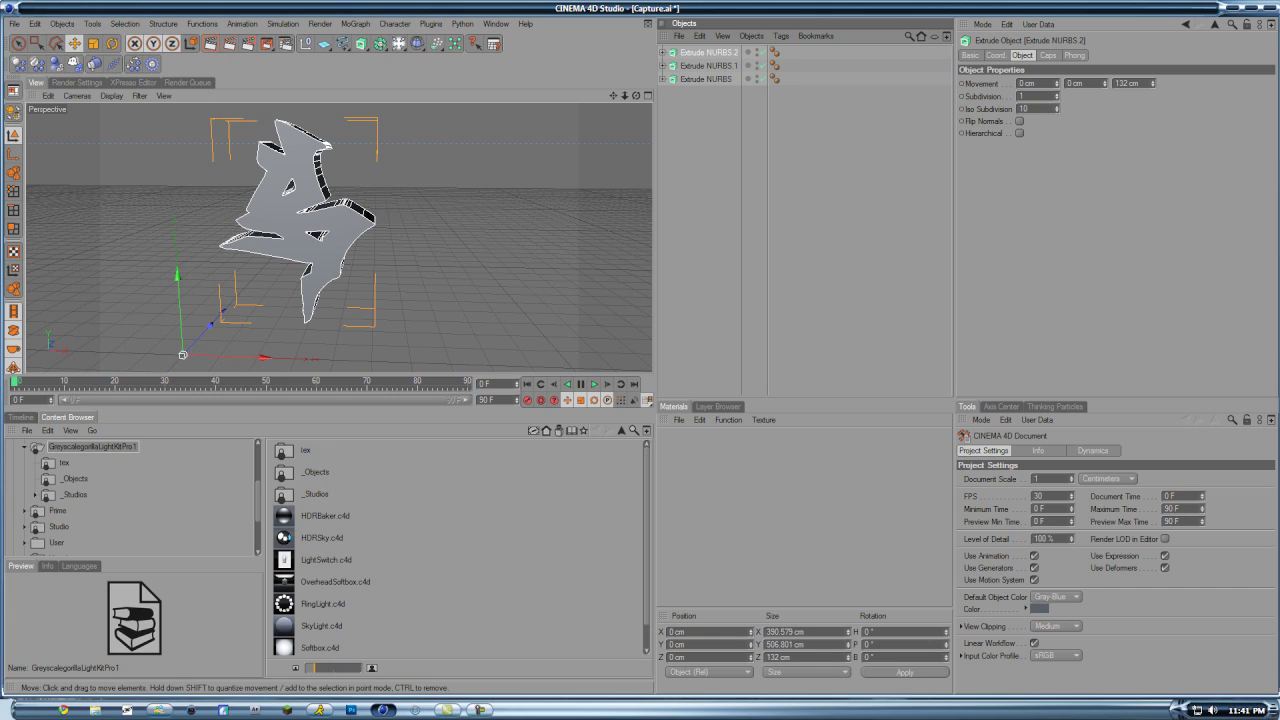
Spread the letters along X, moving one copy to about 347 cm and the original to about -300 cm.
{"action": "left_click_drag", "start_coordinate": [264, 357], "coordinate": [396, 362]}
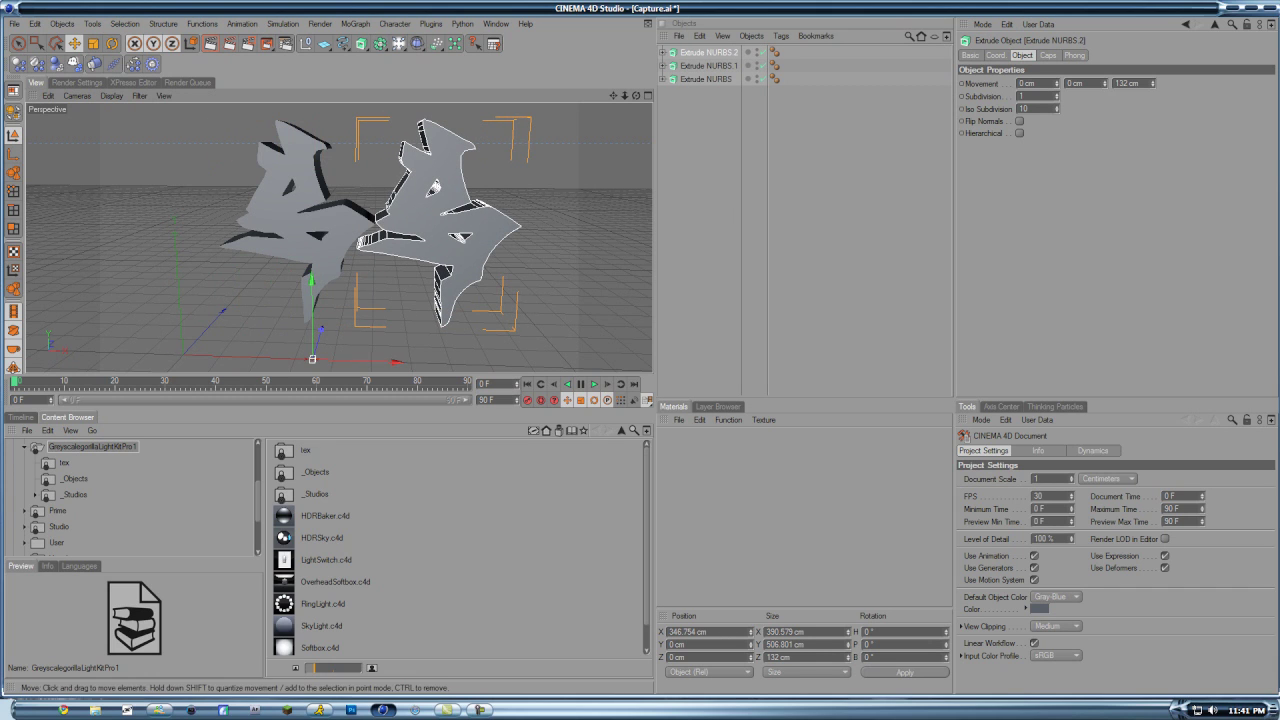
{"action": "left_click", "coordinate": [312, 255]}
{"action": "left_click_drag", "start_coordinate": [264, 357], "coordinate": [154, 354]}
Move the middle letter back along Z behind the other two, working in the Top view.
{"action": "left_click", "coordinate": [646, 96]}
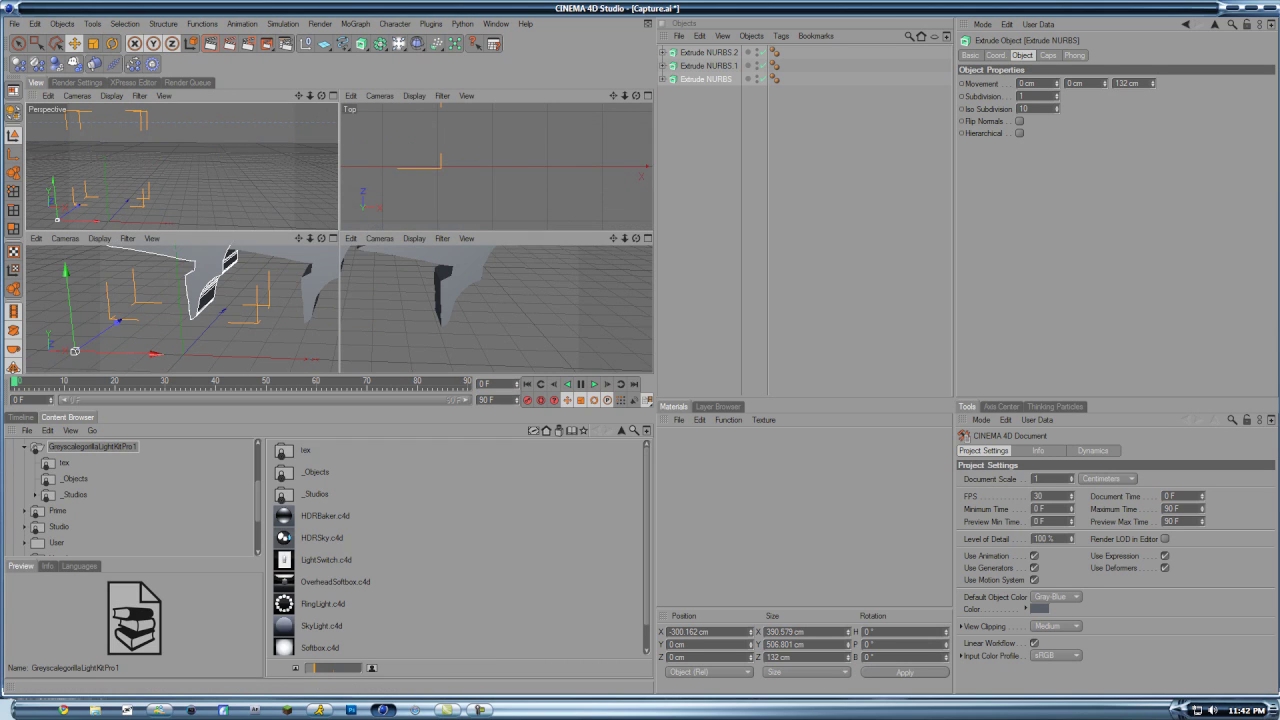
{"action": "middle_click_drag", "start_coordinate": [496, 150], "coordinate": [504, 193], "text": "alt"}
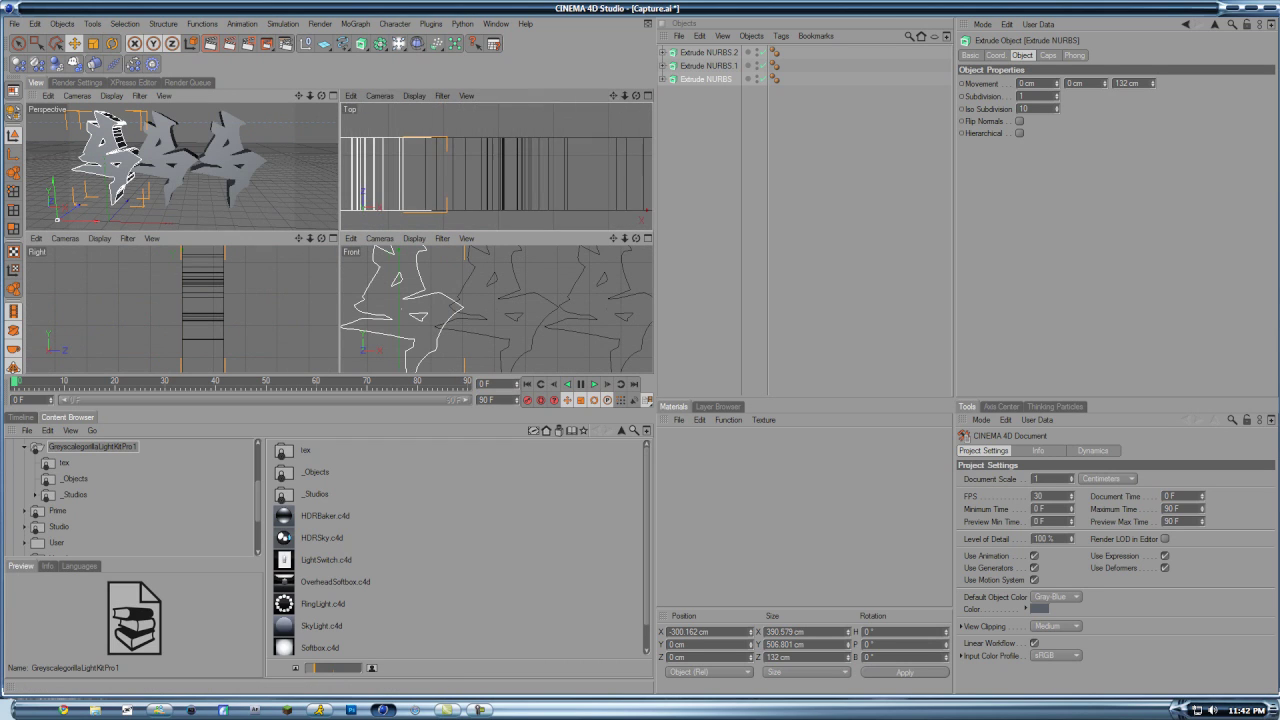
{"action": "scroll", "coordinate": [504, 193], "scroll_direction": "down", "scroll_amount": 5}
{"action": "scroll", "coordinate": [496, 167], "scroll_direction": "down", "scroll_amount": 3}
{"action": "left_click", "coordinate": [496, 167]}
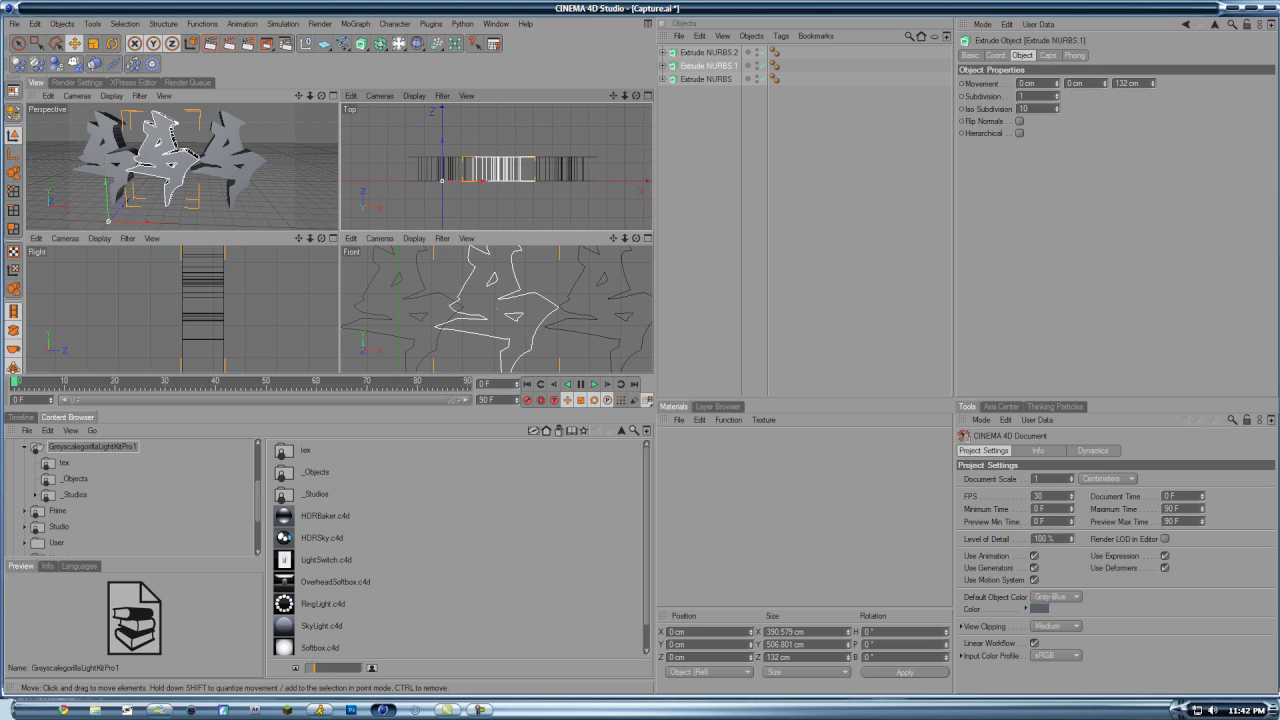
{"action": "left_click_drag", "start_coordinate": [442, 150], "coordinate": [442, 141]}
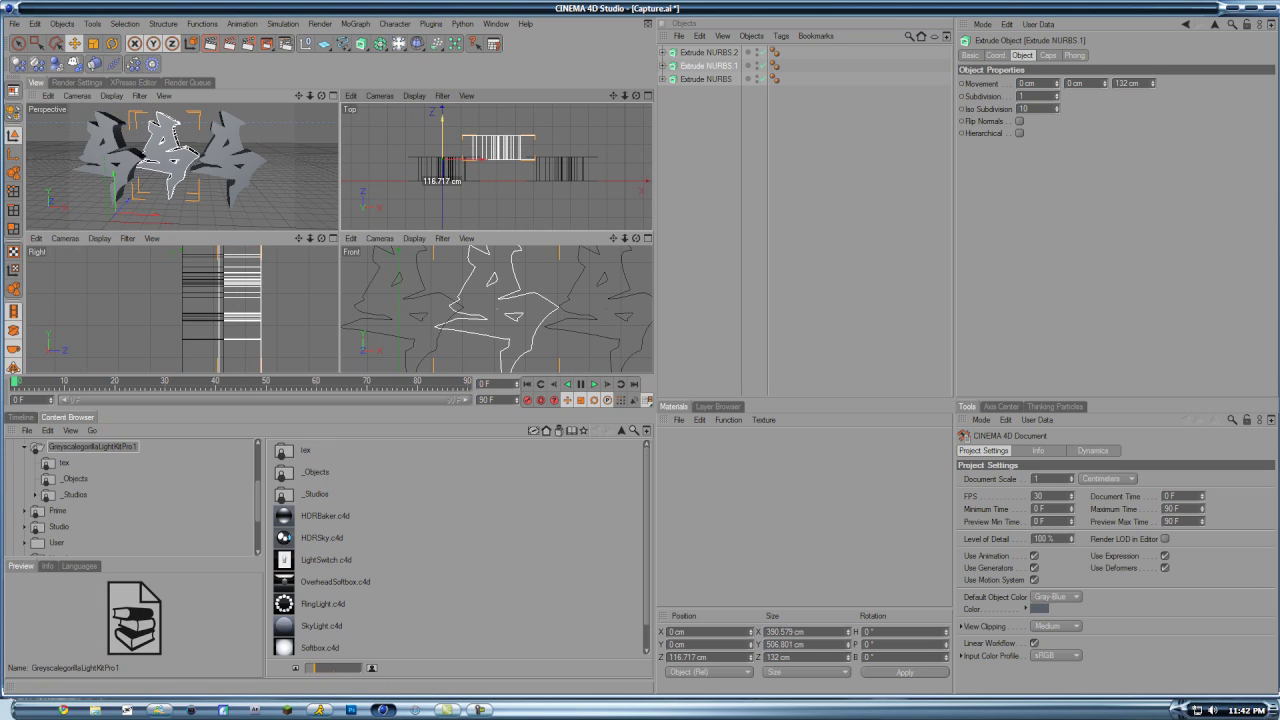
{"action": "left_click_drag", "start_coordinate": [442, 121], "coordinate": [442, 119]}
Bring the third letter closer at about 237 cm on X and push the middle letter back to about 157 cm on Z.
{"action": "left_click", "coordinate": [709, 52]}
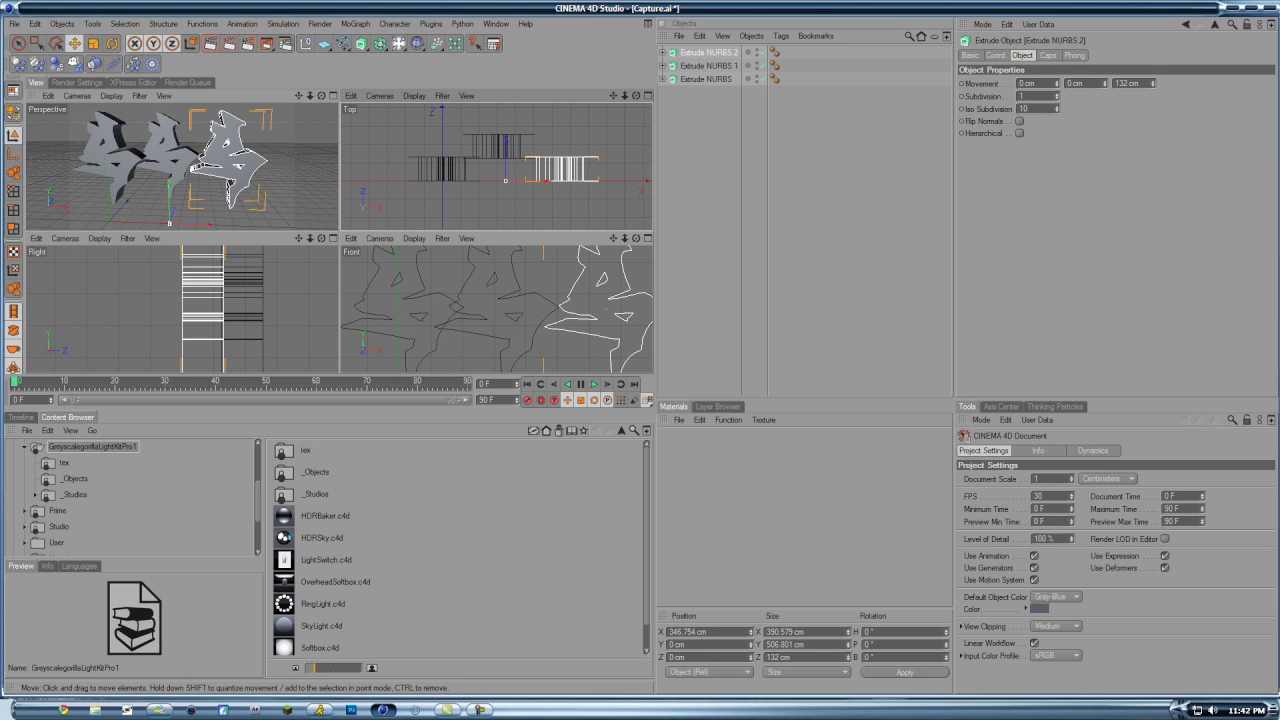
{"action": "left_click_drag", "start_coordinate": [546, 181], "coordinate": [528, 181]}
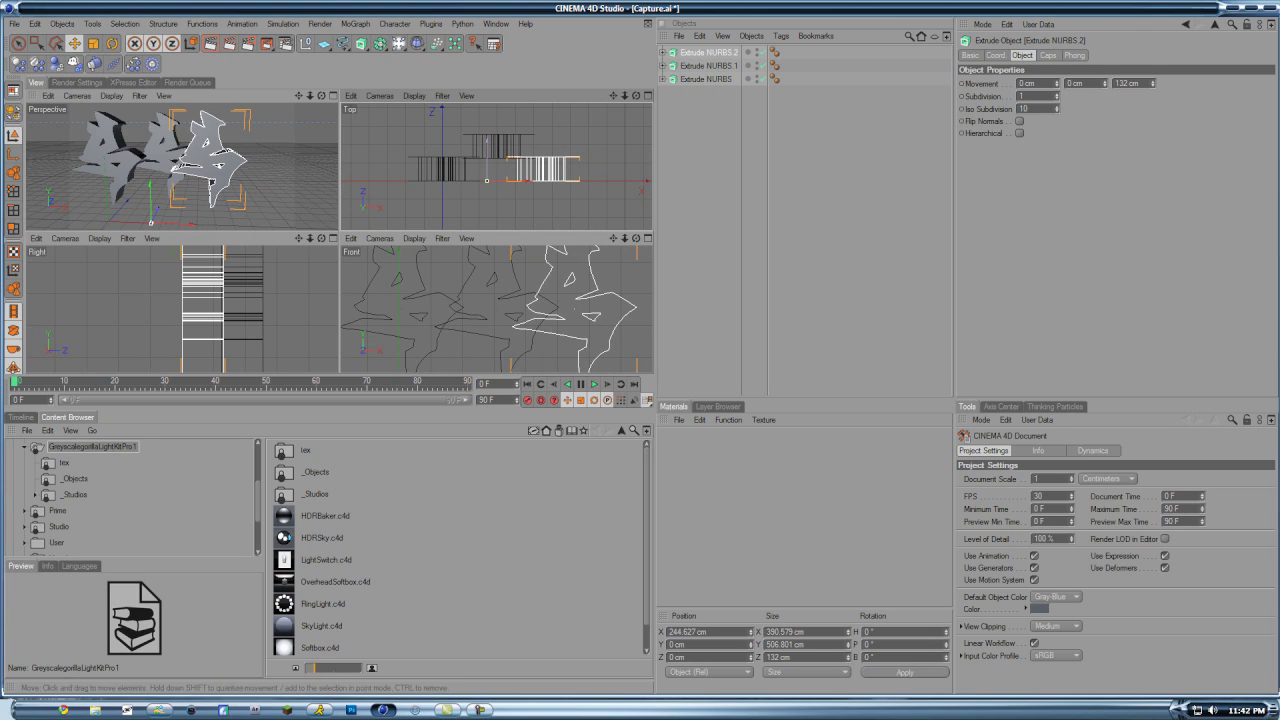
{"action": "left_click_drag", "start_coordinate": [487, 141], "coordinate": [442, 119]}
{"action": "left_click", "coordinate": [709, 66]}
{"action": "middle_click", "coordinate": [265, 165]}
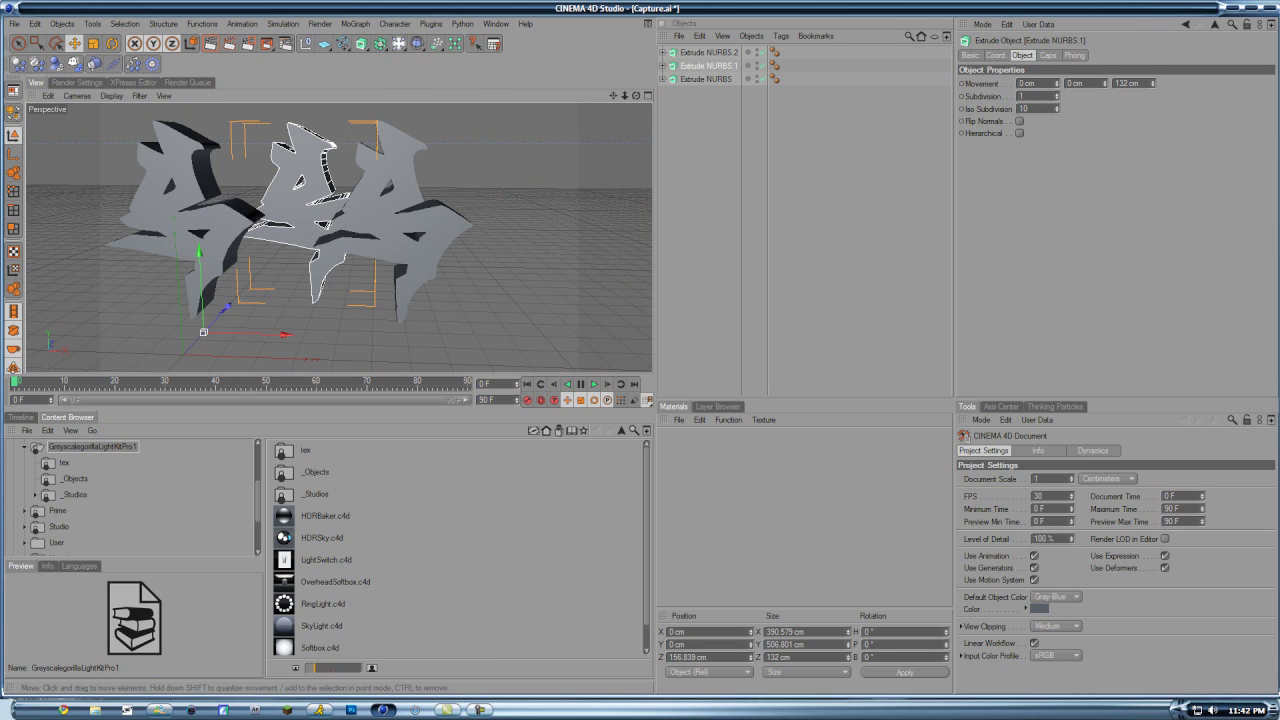
Rotate the original letter (Extrude NURBS) about its vertical axis to a heading of about 28°.
{"action": "left_click", "coordinate": [405, 215]}
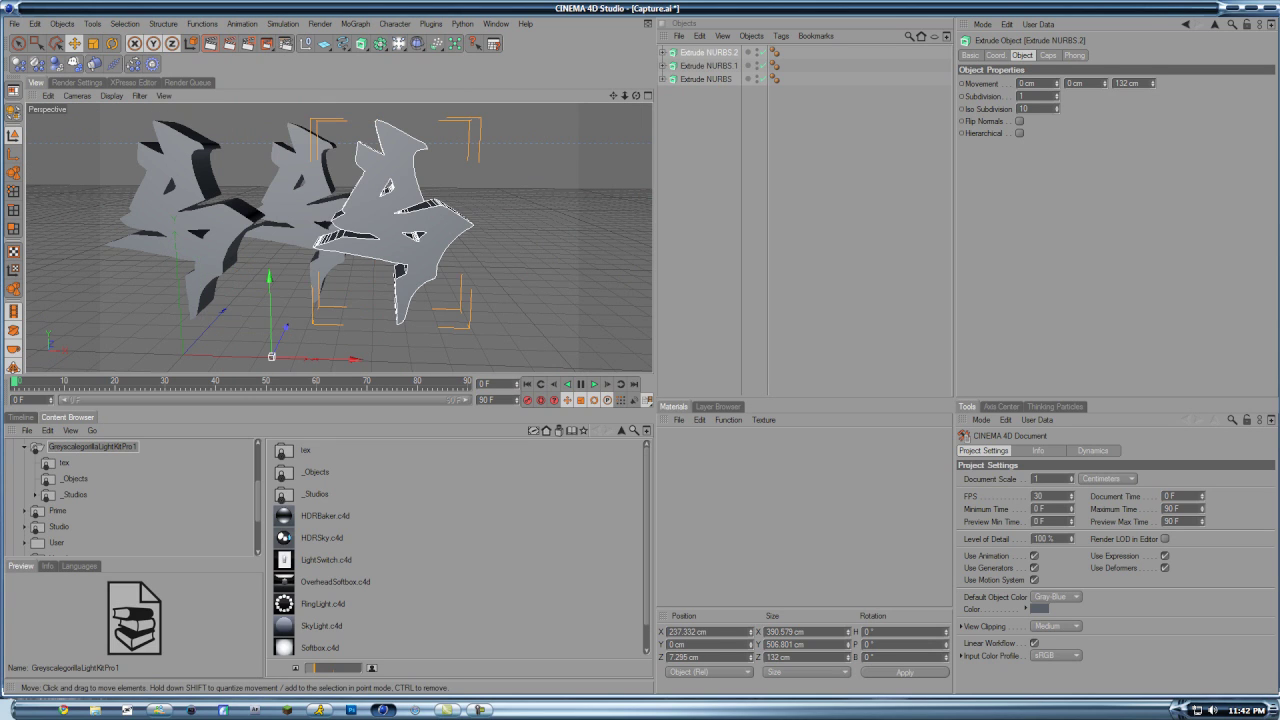
{"action": "left_click", "coordinate": [188, 213]}
{"action": "left_click", "coordinate": [112, 44]}
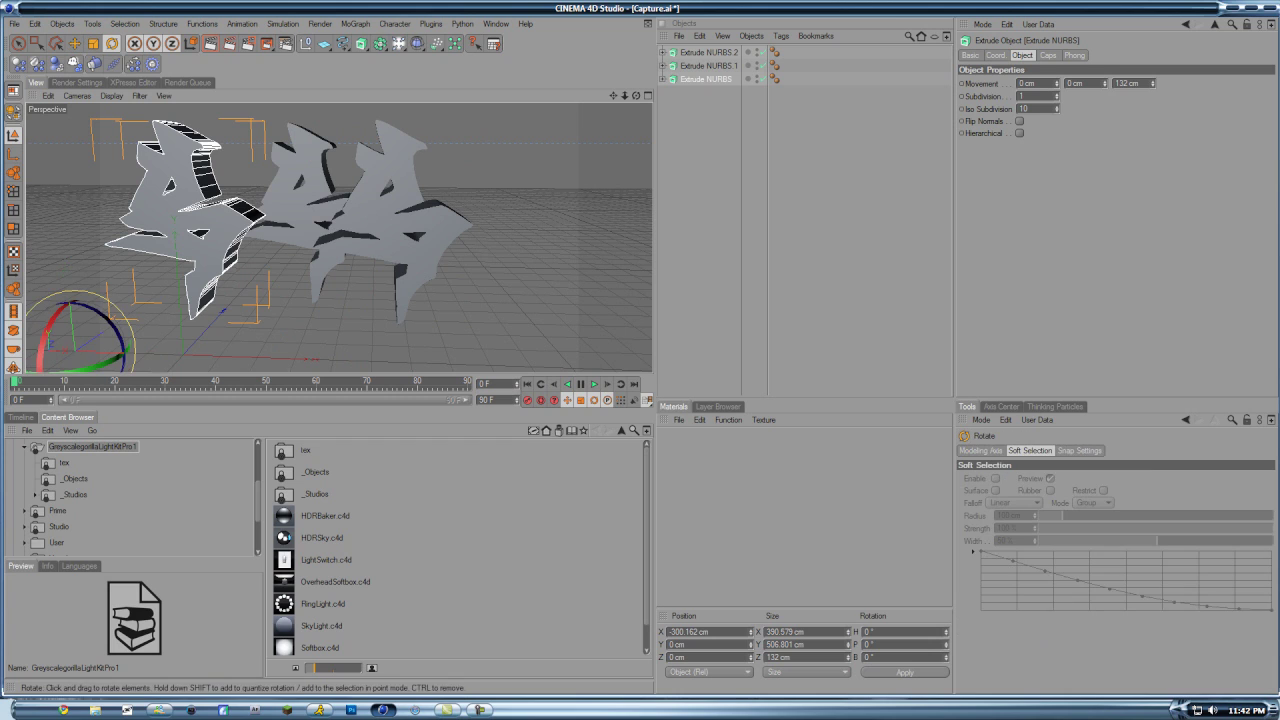
{"action": "left_click_drag", "start_coordinate": [97, 366], "coordinate": [128, 355]}
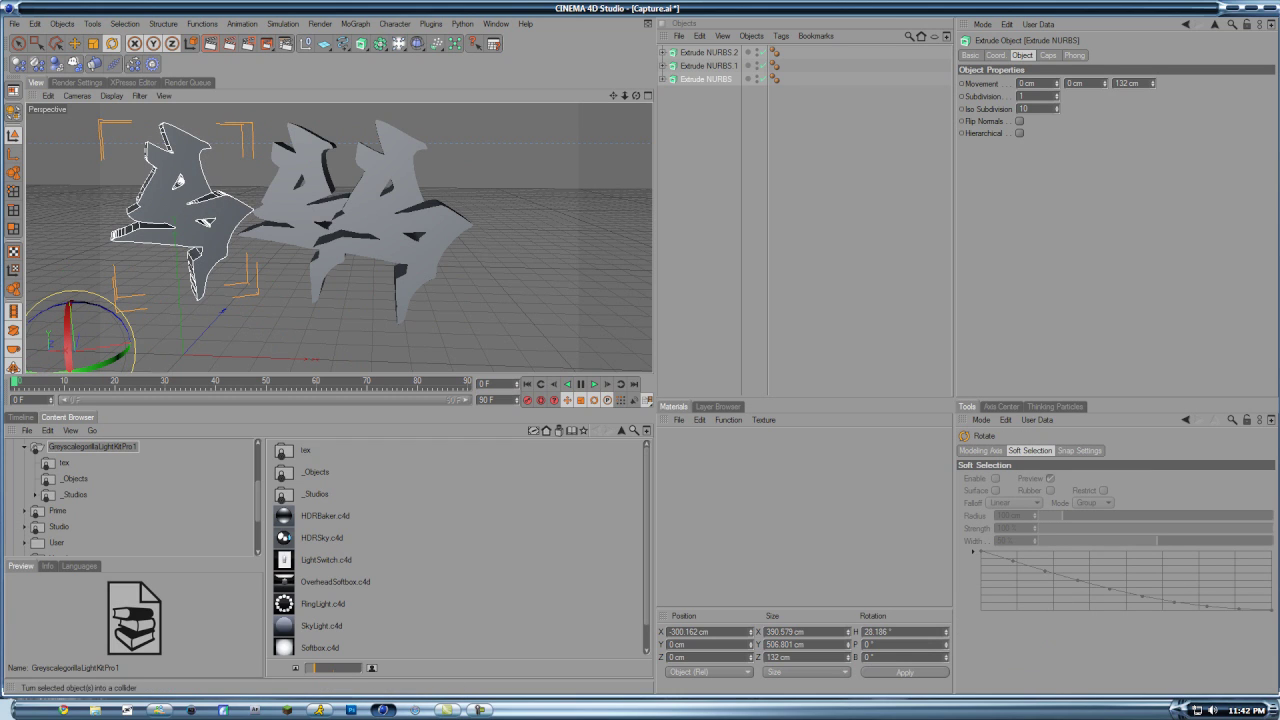
Move the rotated letter forward and inward to about -134 cm on X and -171 cm on Z.
{"action": "left_click", "coordinate": [75, 44]}
{"action": "left_click_drag", "start_coordinate": [188, 215], "coordinate": [215, 216]}
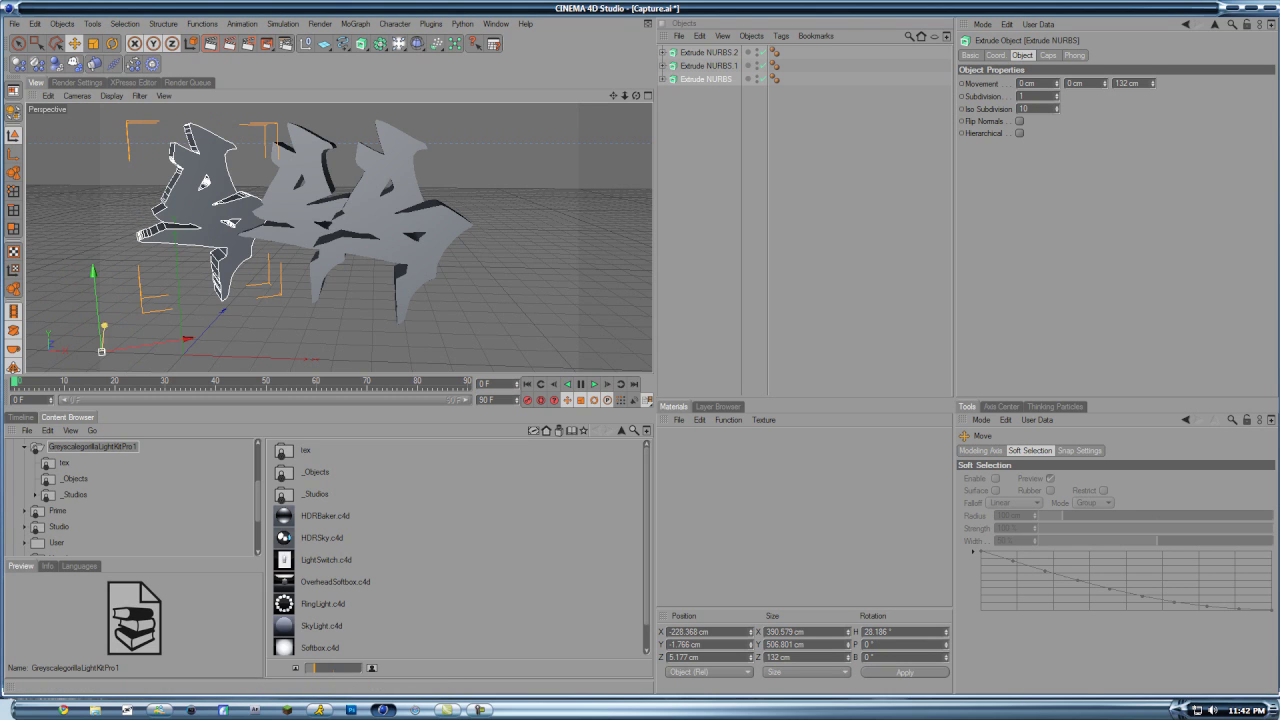
{"action": "left_click_drag", "start_coordinate": [104, 326], "coordinate": [101, 354]}
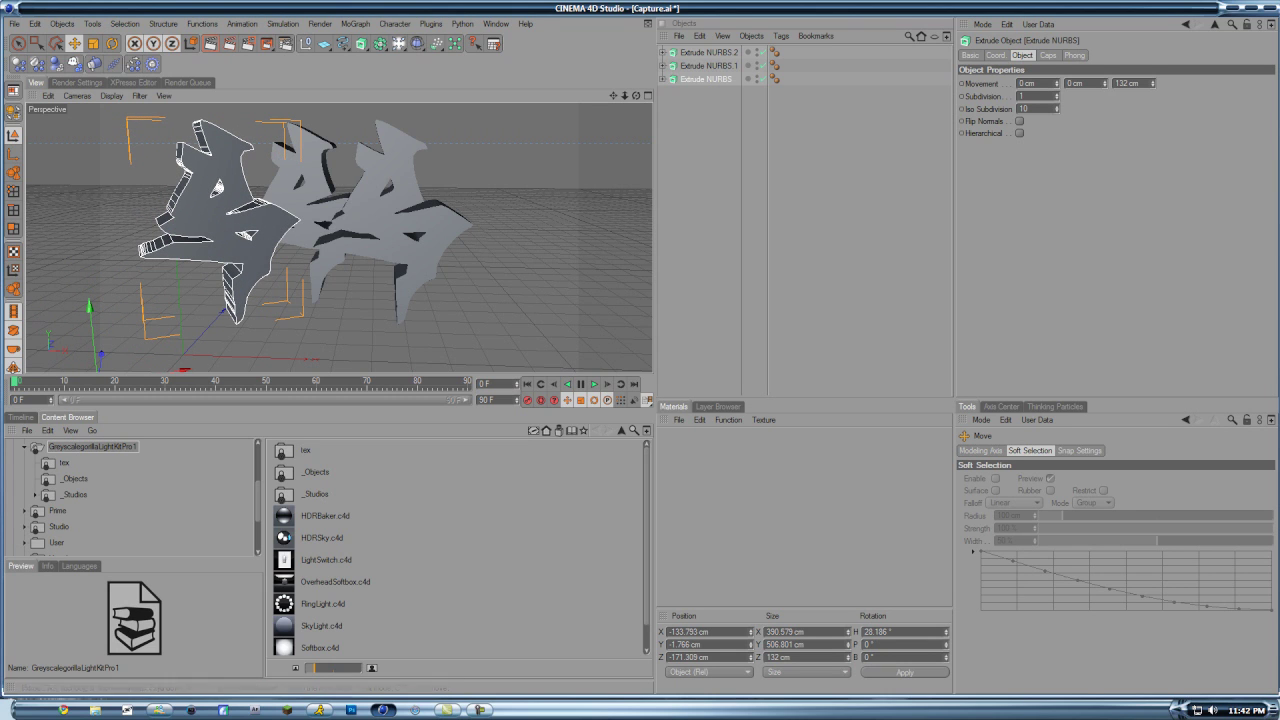
Add the OverheadSoftbox light preset, raise its brightness to about 253%, and render a preview of the view.
{"action": "left_click_drag", "start_coordinate": [636, 96], "coordinate": [621, 117]}
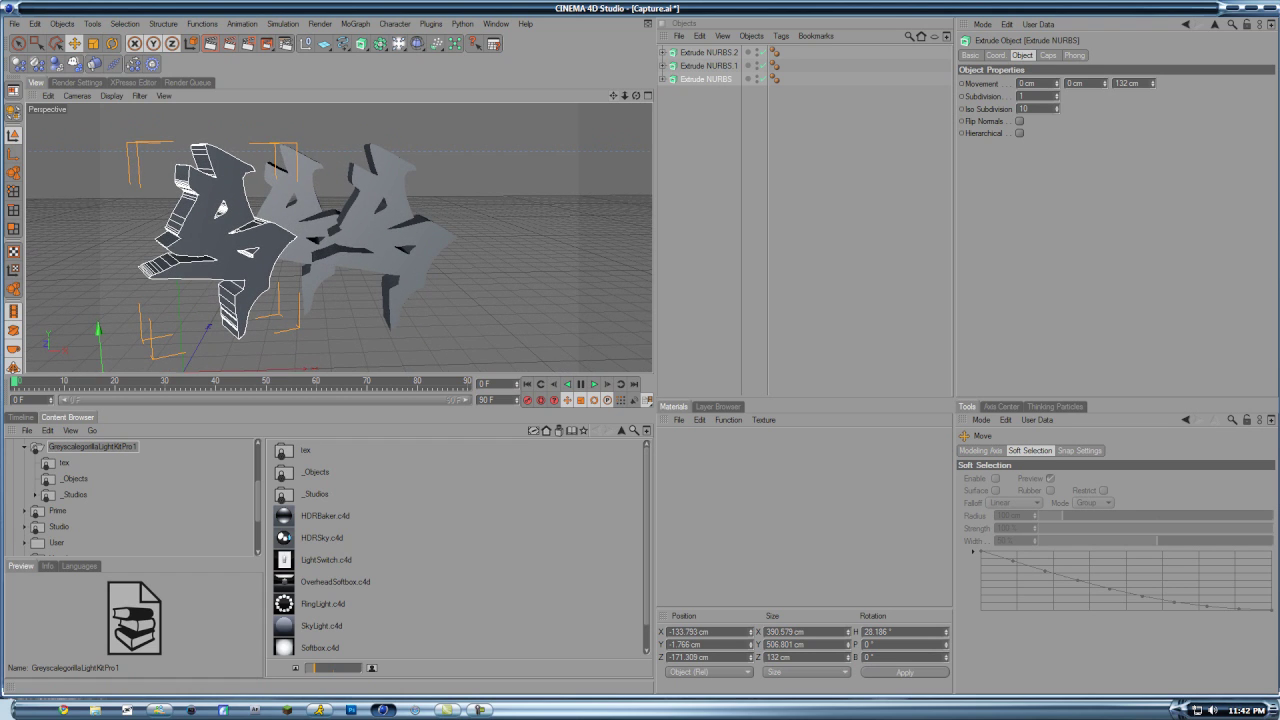
{"action": "double_click", "coordinate": [335, 582]}
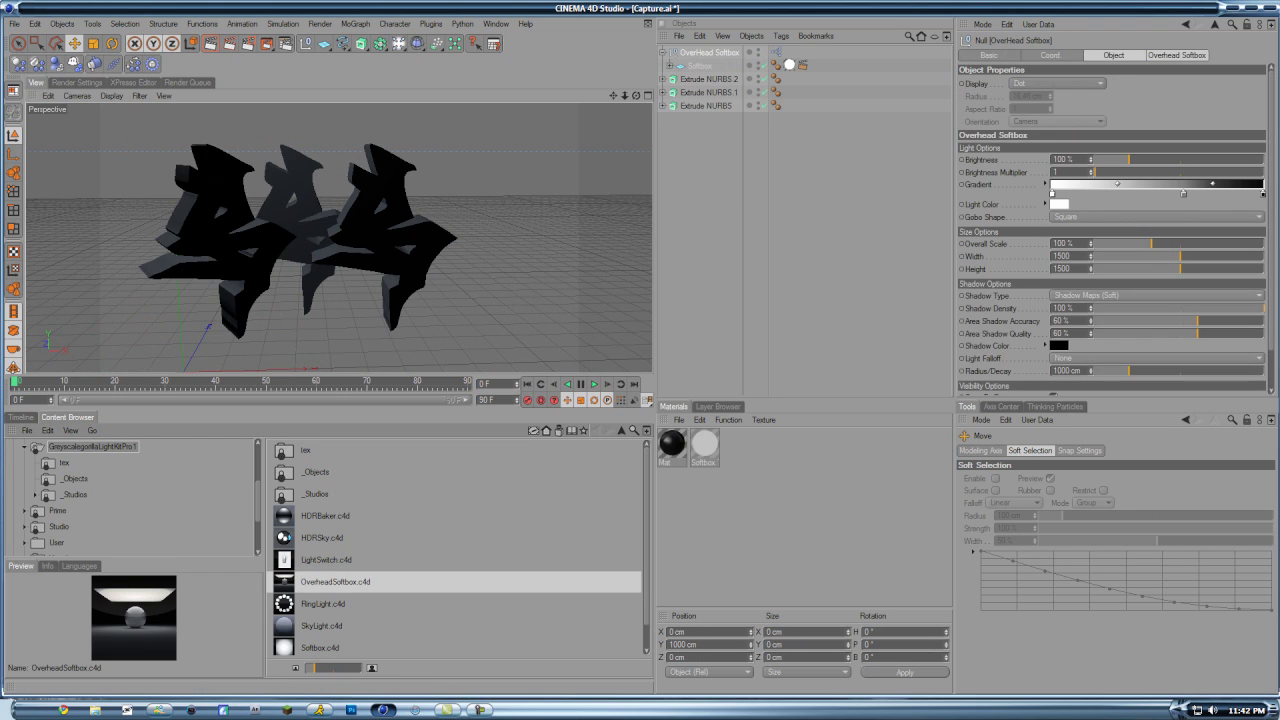
{"action": "left_click_drag", "start_coordinate": [340, 374], "coordinate": [340, 455]}
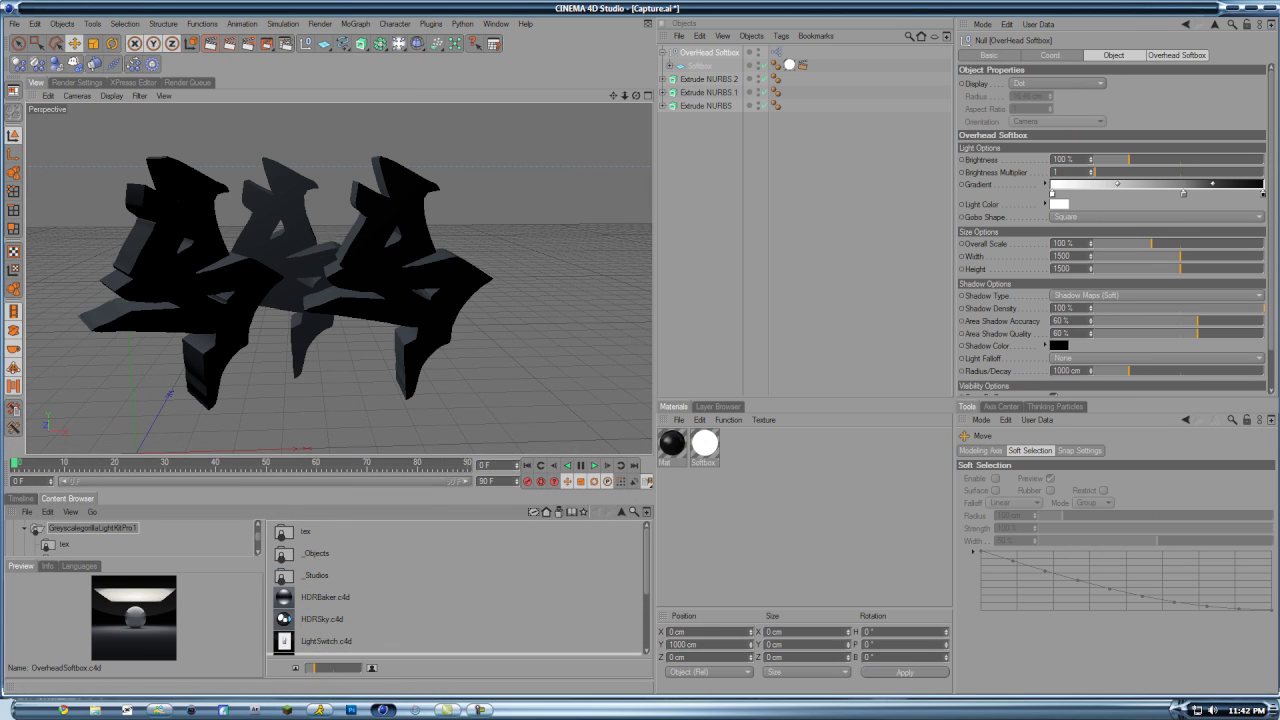
{"action": "left_click_drag", "start_coordinate": [1129, 160], "coordinate": [1181, 160]}
{"action": "left_click", "coordinate": [211, 43]}
{"action": "left_click", "coordinate": [210, 43]}
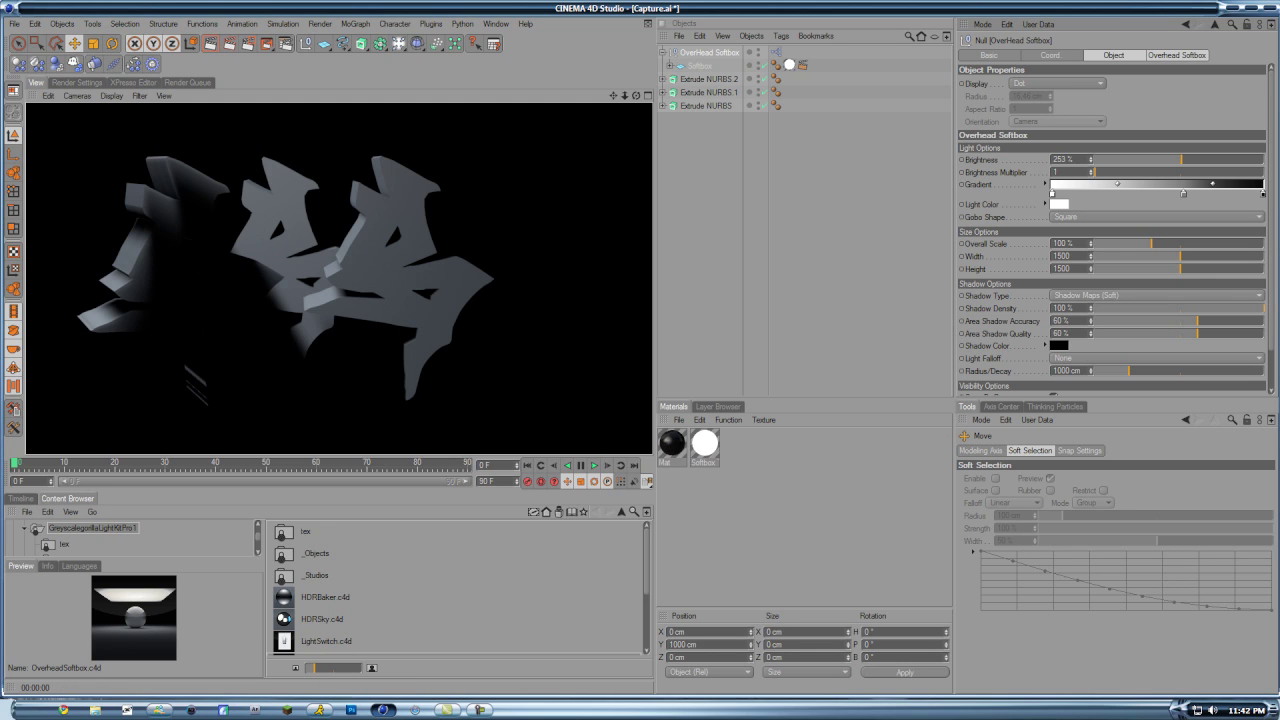
Add a Floor object to the scene.
{"action": "left_click", "coordinate": [398, 43]}
{"action": "left_click", "coordinate": [515, 105]}
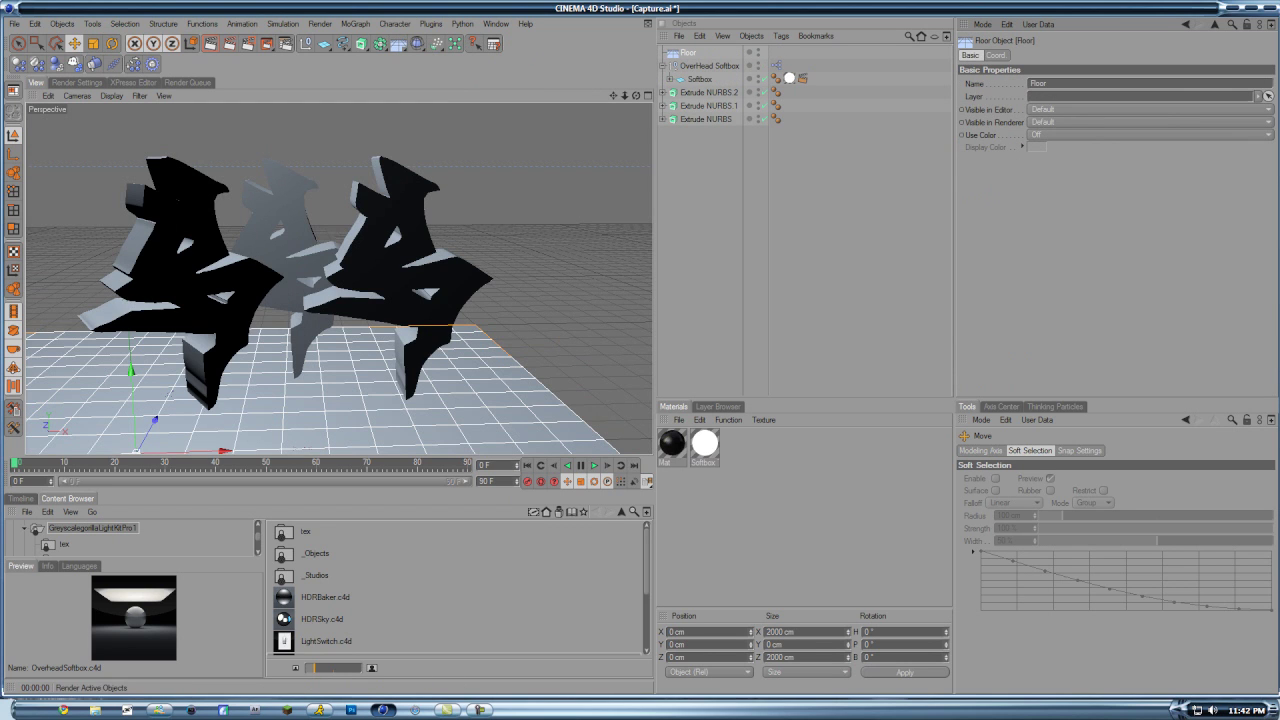
Move the OverHead Softbox forward to about -399 cm on Z and render a preview of the perspective view.
{"action": "key", "text": "ctrl+r"}
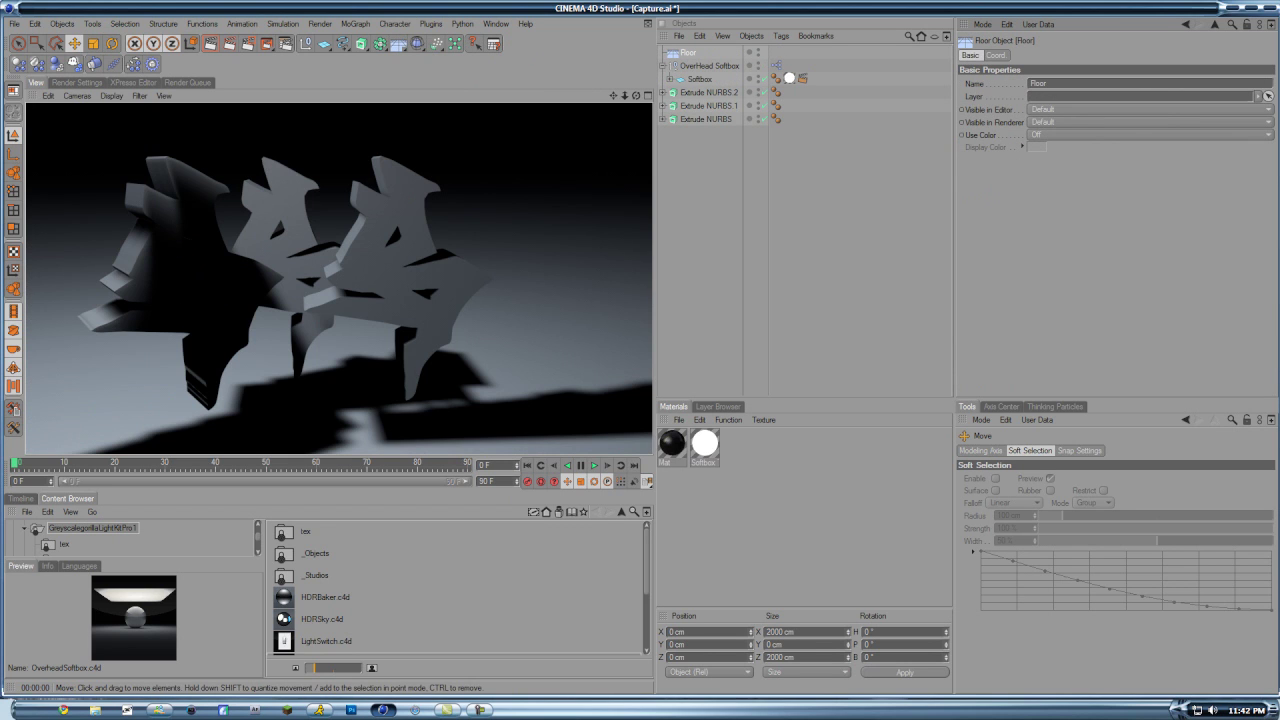
{"action": "key", "text": "F5"}
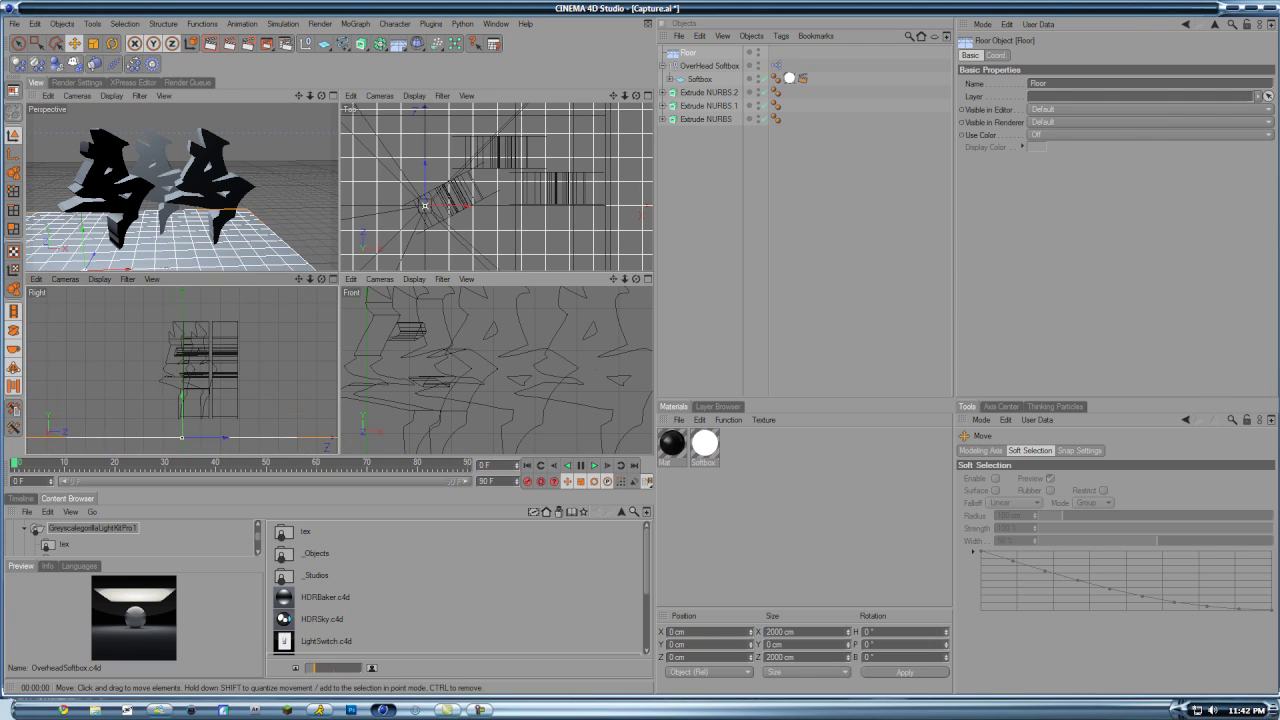
{"action": "scroll", "coordinate": [182, 370], "scroll_direction": "down", "scroll_amount": 5}
{"action": "scroll", "coordinate": [496, 370], "scroll_direction": "down", "scroll_amount": 4}
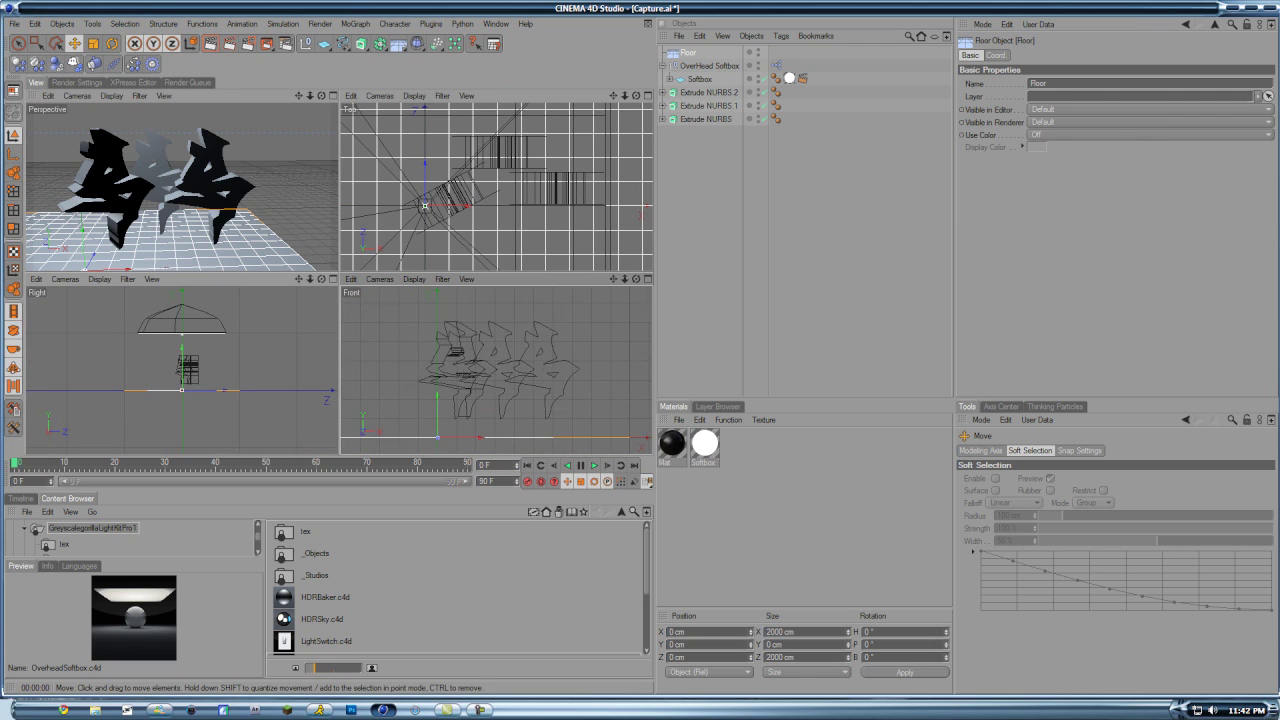
{"action": "scroll", "coordinate": [490, 182], "scroll_direction": "down", "scroll_amount": 9}
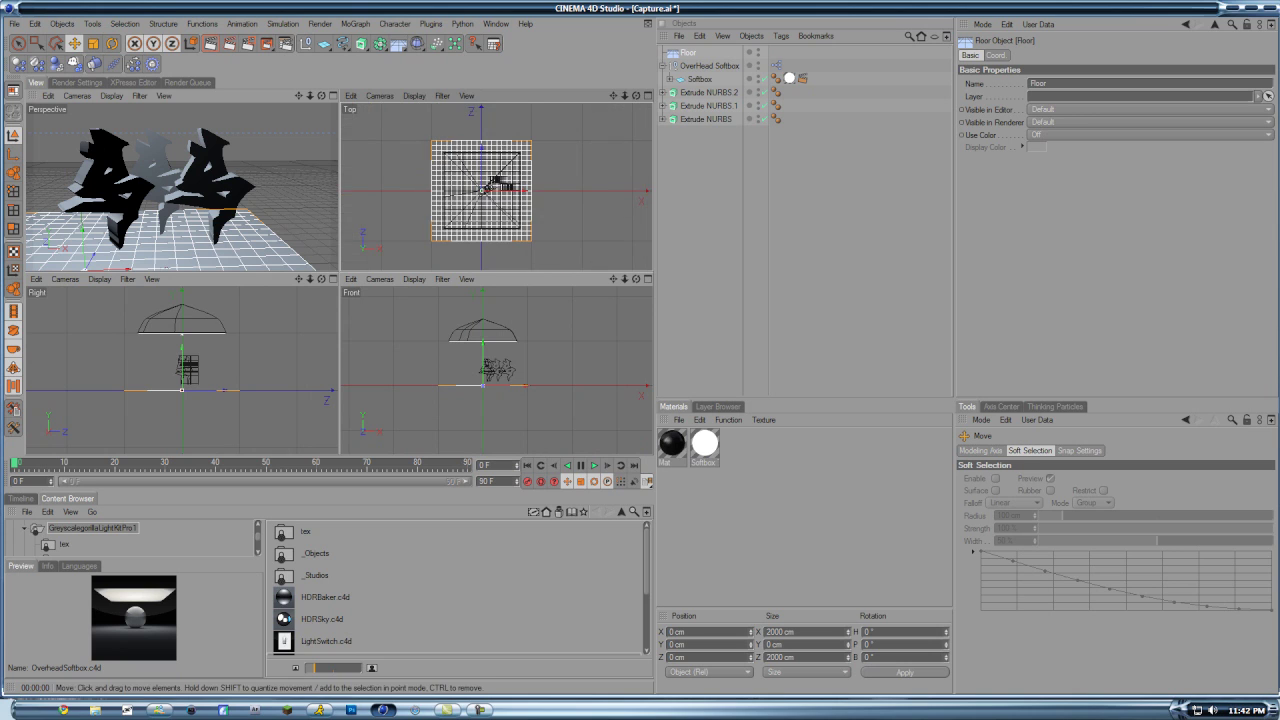
{"action": "left_click_drag", "start_coordinate": [481, 150], "coordinate": [481, 172]}
{"action": "key", "text": "ctrl+z"}
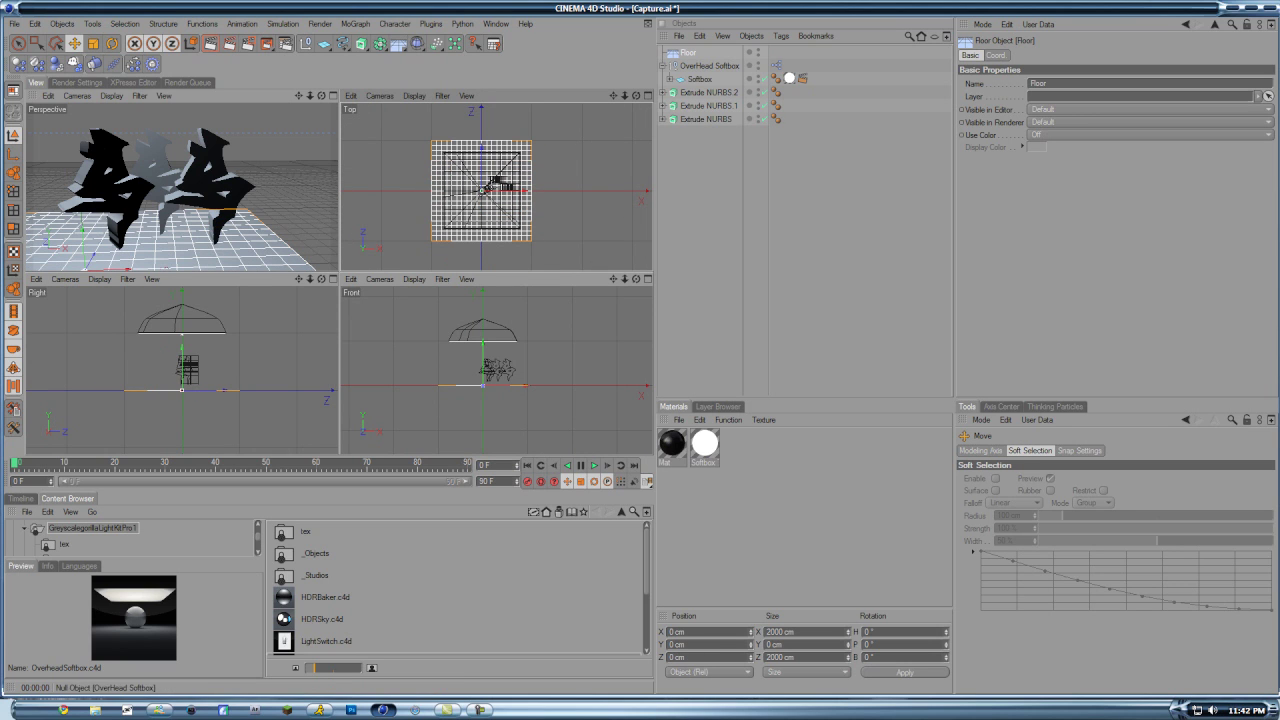
{"action": "left_click", "coordinate": [850, 66]}
{"action": "left_click", "coordinate": [662, 66]}
{"action": "left_click", "coordinate": [709, 66]}
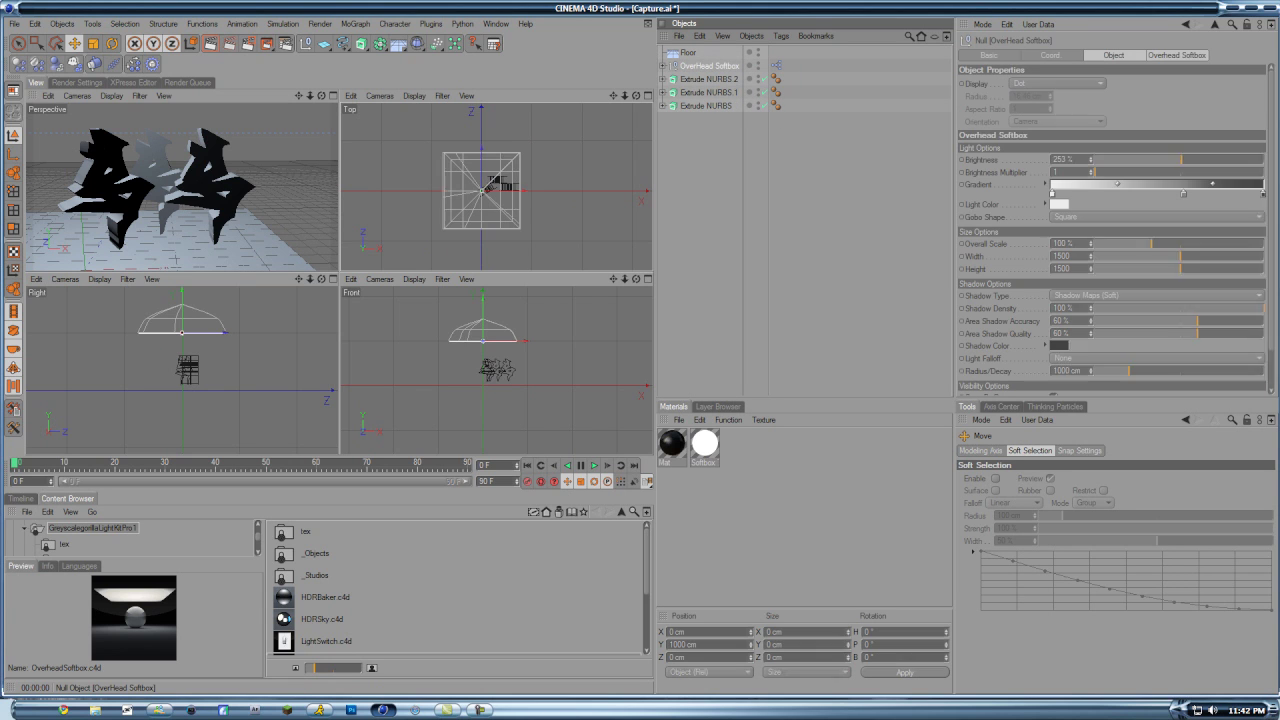
{"action": "left_click_drag", "start_coordinate": [495, 186], "coordinate": [495, 206]}
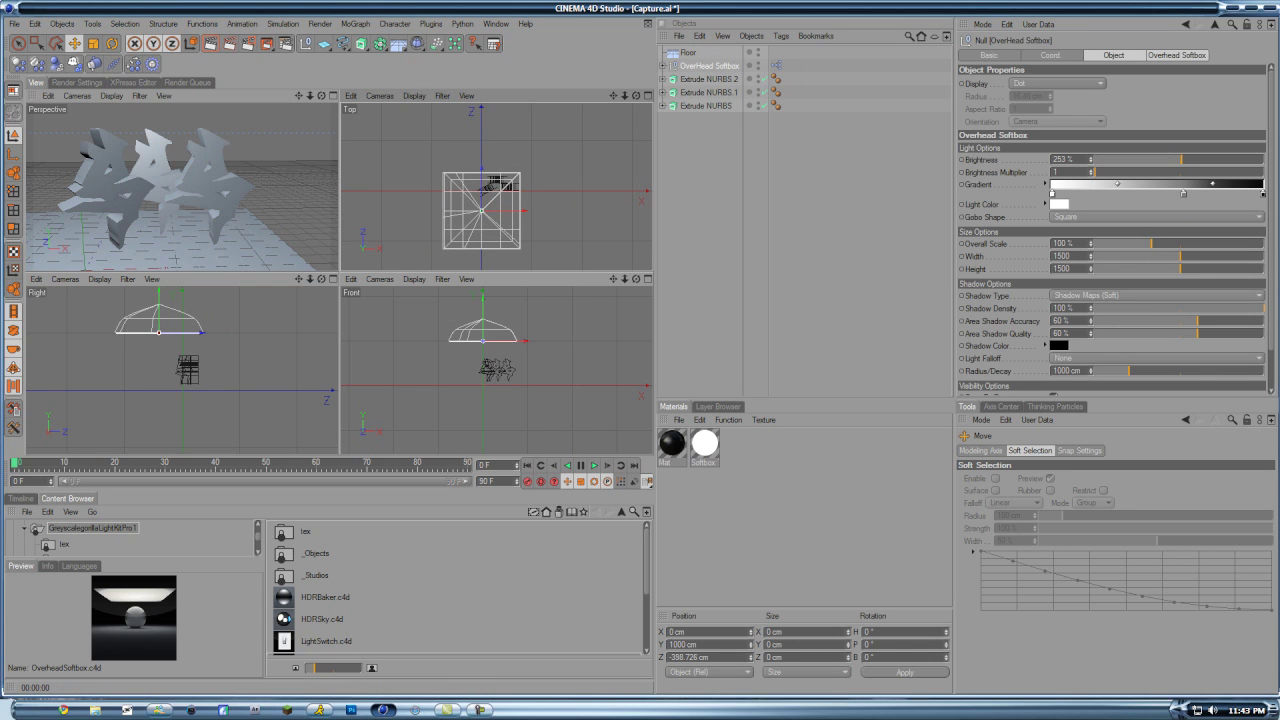
{"action": "left_click", "coordinate": [334, 96]}
{"action": "left_click", "coordinate": [210, 43]}
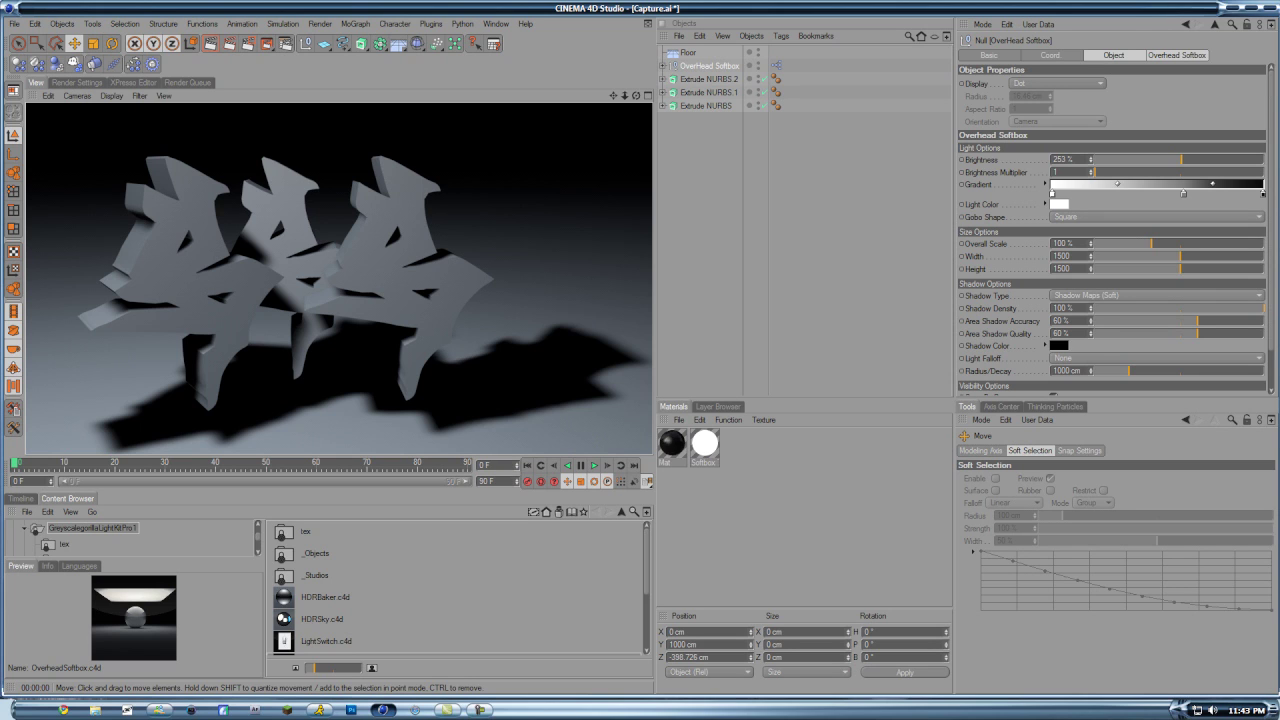
Set both the start and end caps of all three Extrude NURBS letters to Fillet Cap.
{"action": "left_click", "coordinate": [716, 79]}
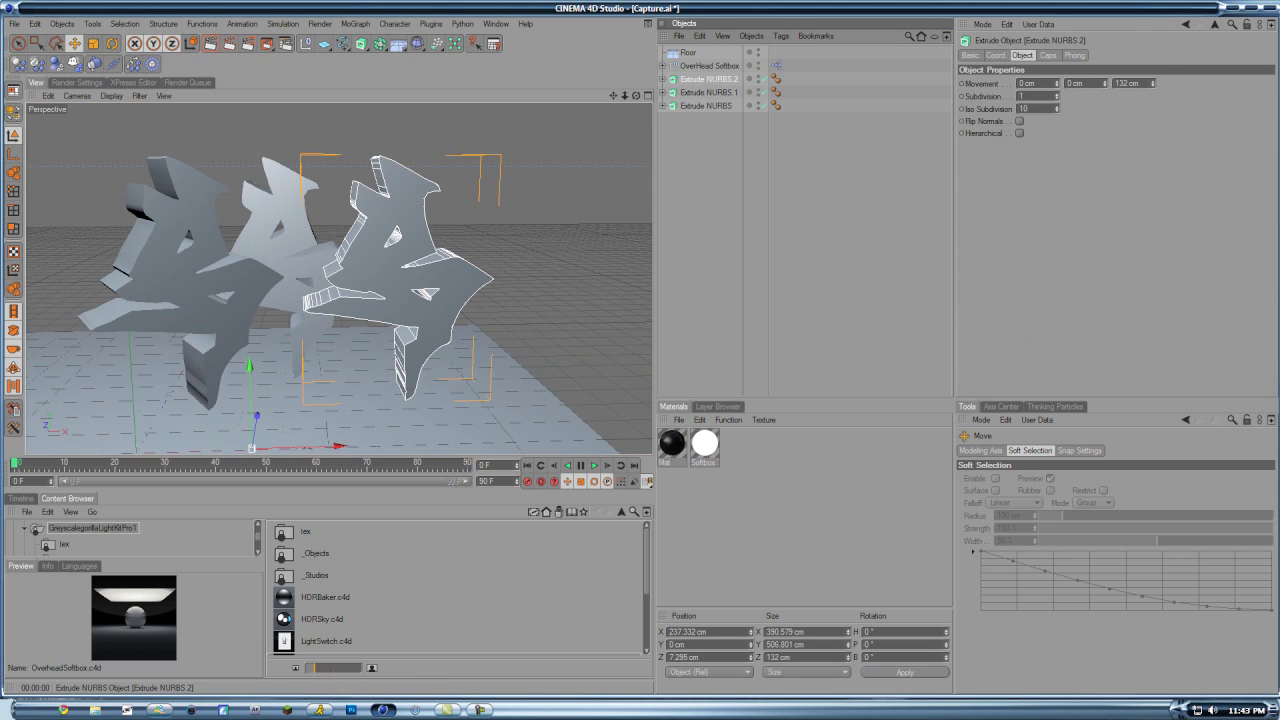
{"action": "left_click_drag", "start_coordinate": [724, 134], "coordinate": [715, 81]}
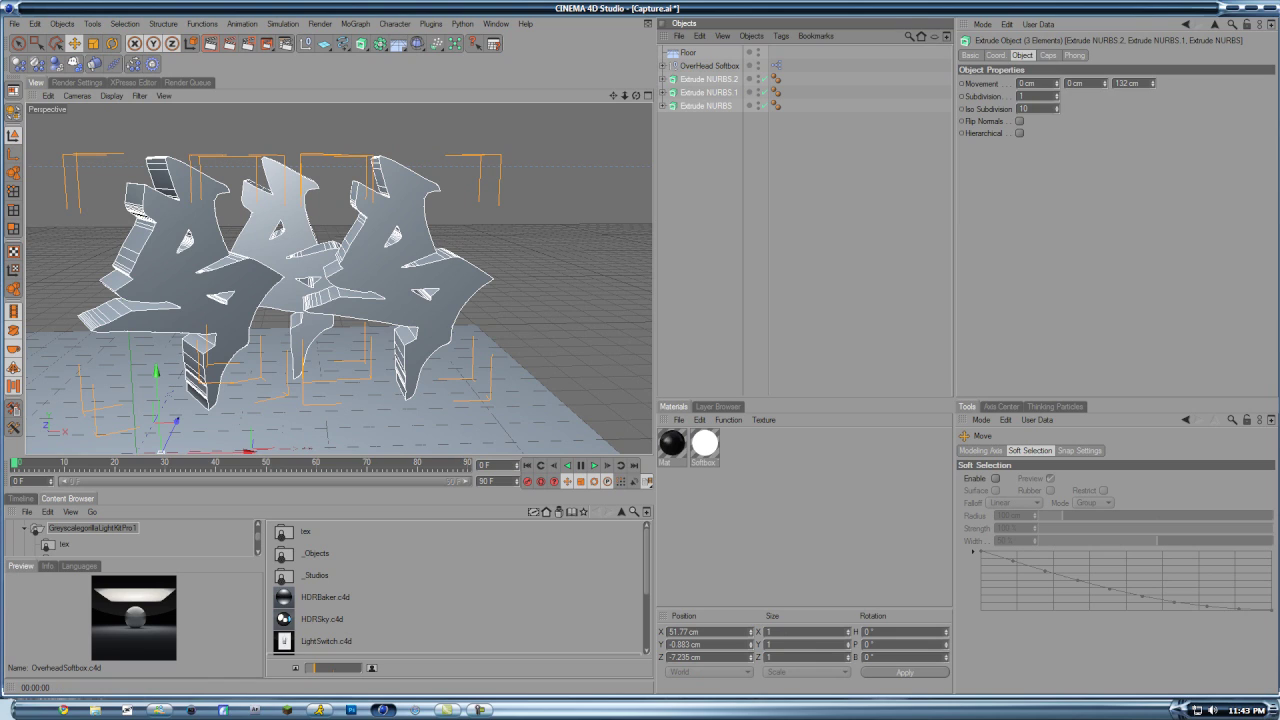
{"action": "left_click", "coordinate": [1048, 56]}
{"action": "left_click", "coordinate": [1058, 84]}
{"action": "left_click", "coordinate": [1056, 135]}
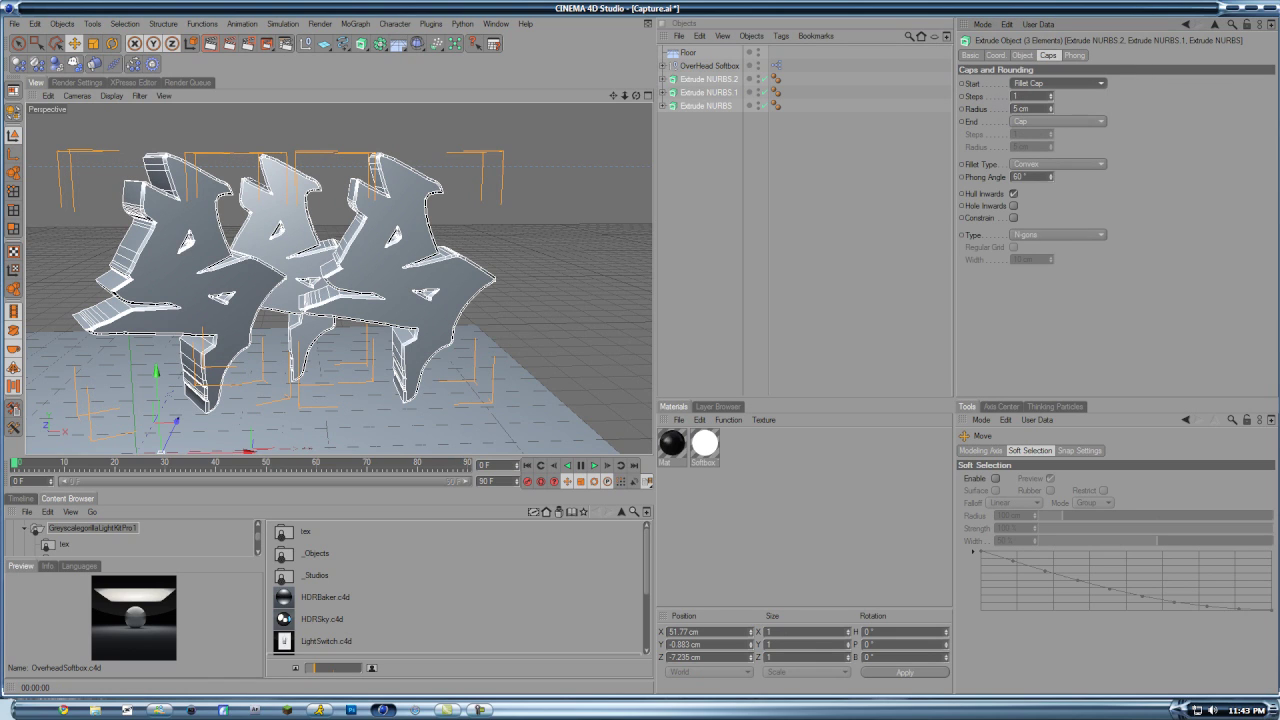
{"action": "left_click", "coordinate": [1058, 121]}
{"action": "left_click", "coordinate": [1058, 173]}
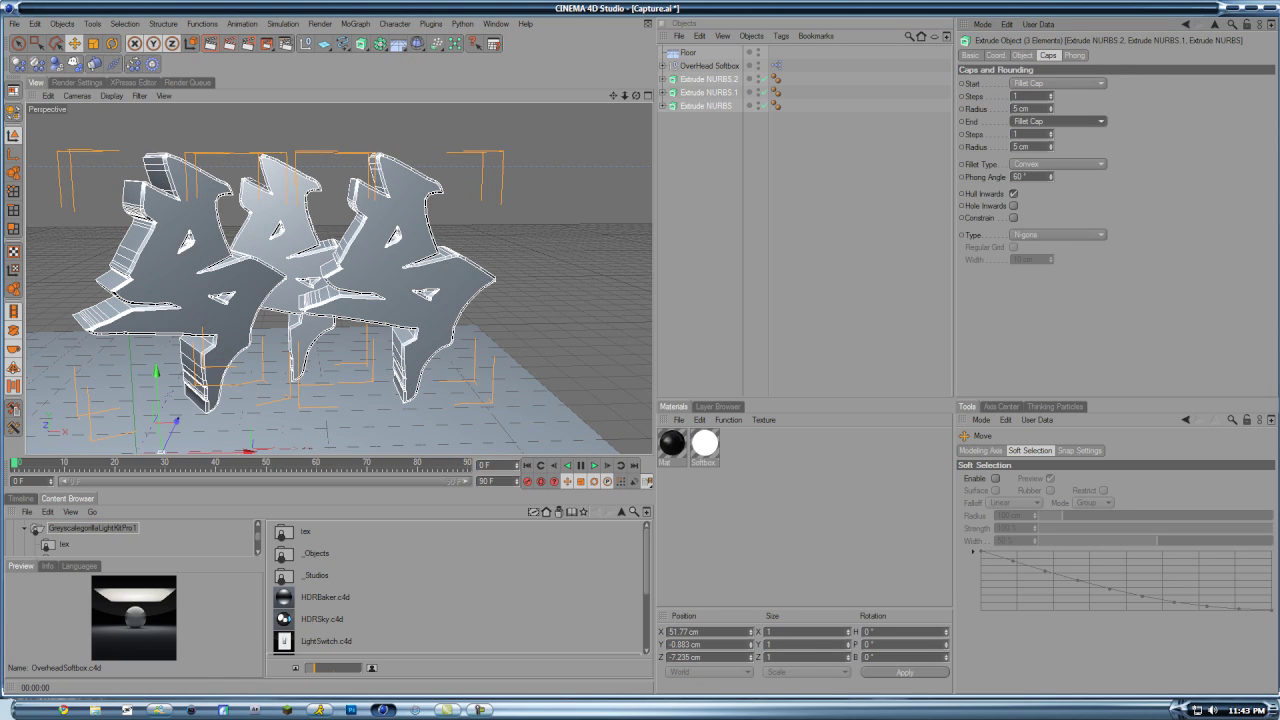
Set the letters' start fillet to 4 steps and their end fillet to 3 steps with a 3 cm radius.
{"action": "left_click_drag", "start_coordinate": [1051, 97], "coordinate": [1051, 87]}
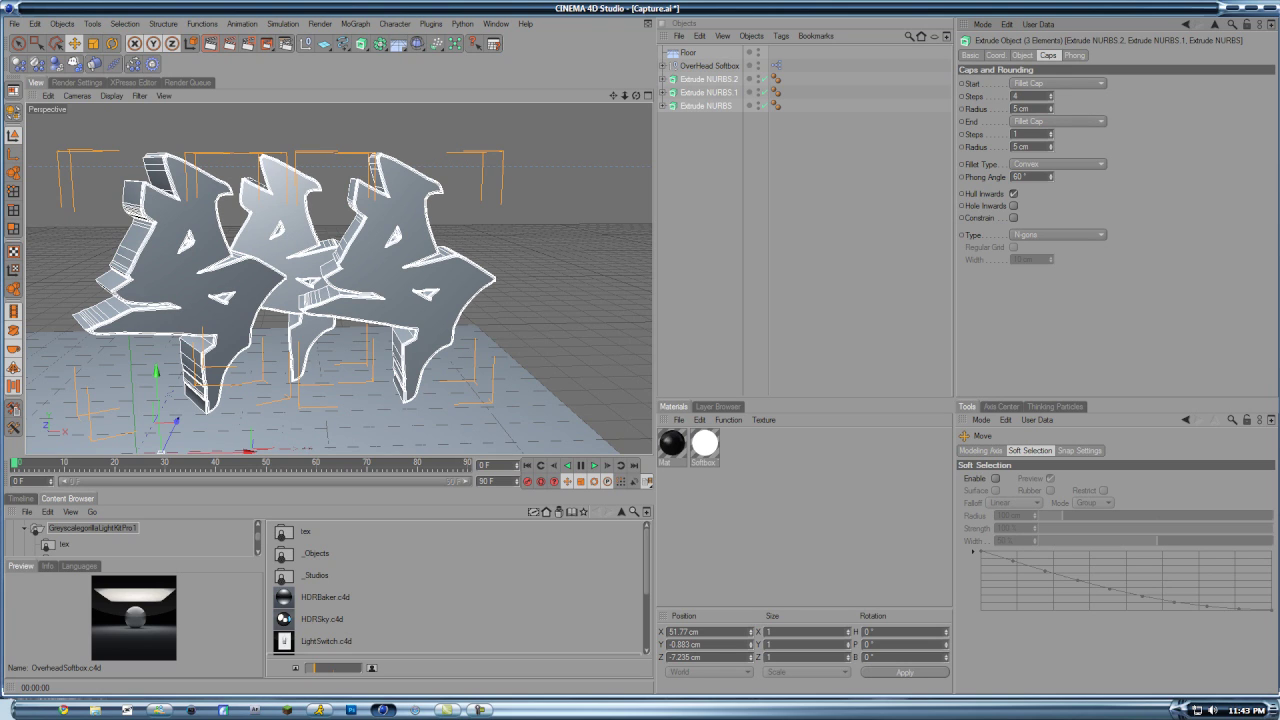
{"action": "left_click_drag", "start_coordinate": [1051, 147], "coordinate": [1051, 153]}
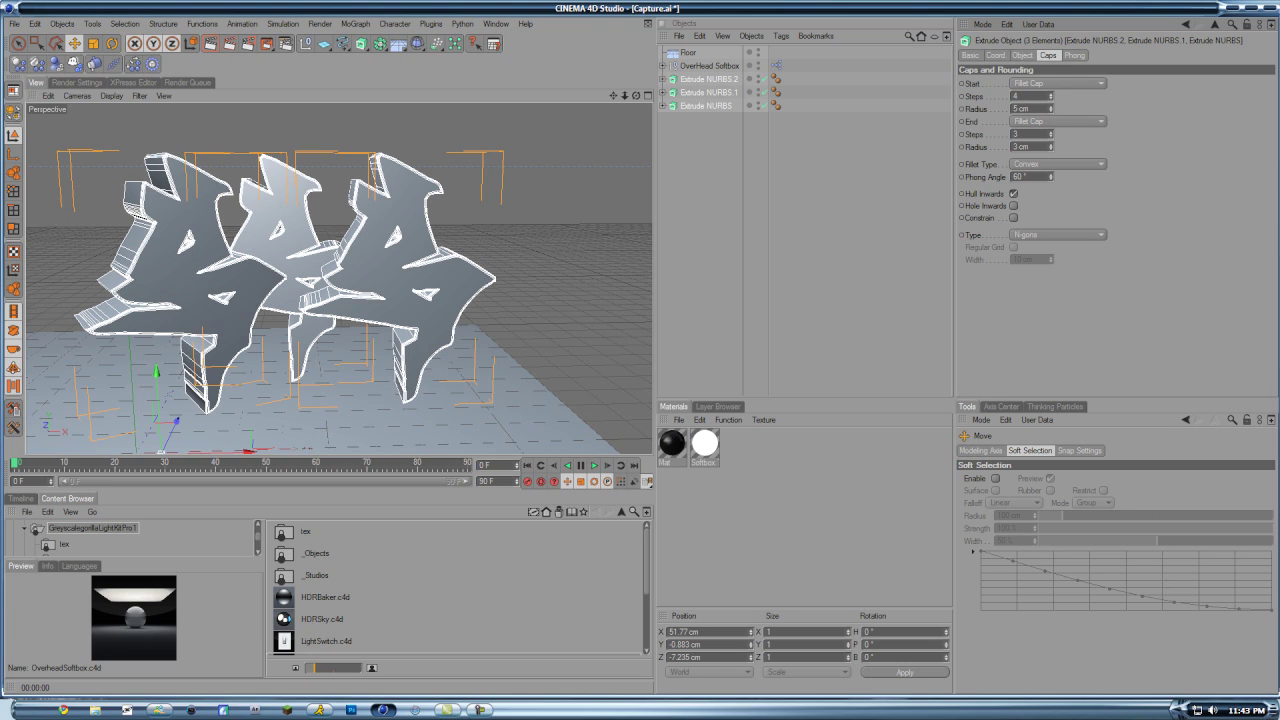
{"action": "left_click", "coordinate": [830, 200]}
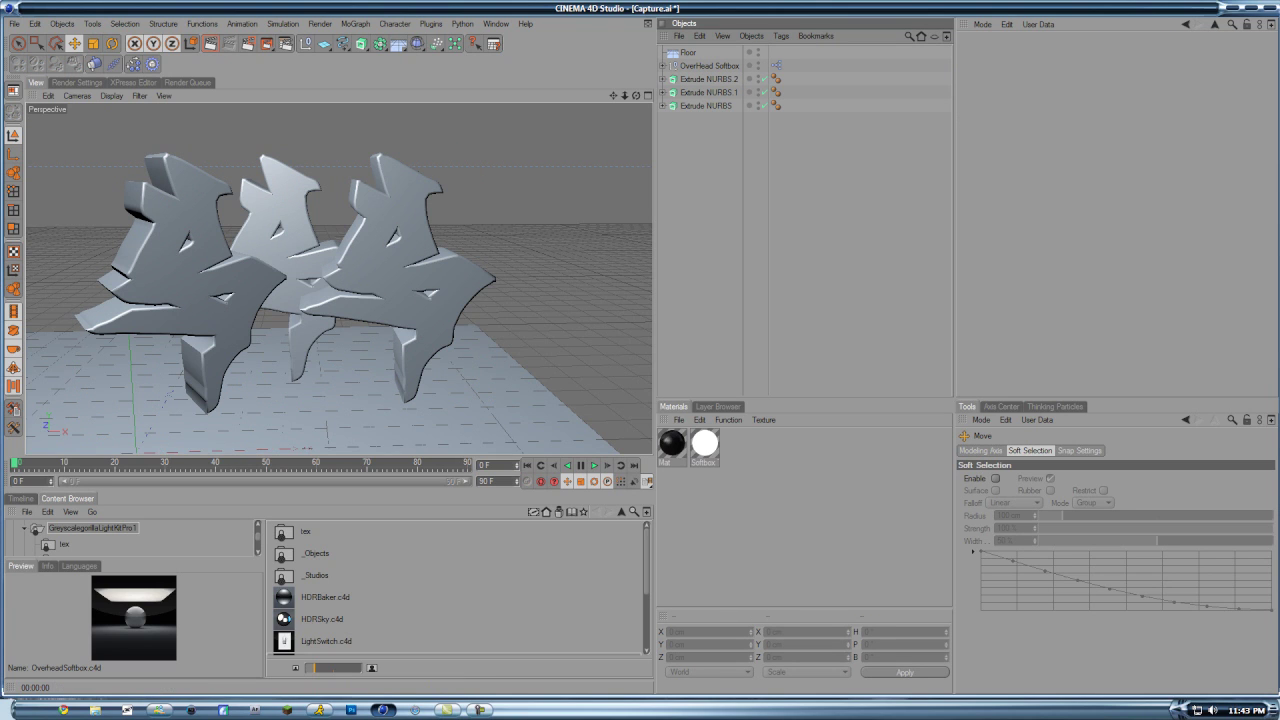
Create a new material with Specular disabled and Reflection enabled, using a Fresnel texture for the reflection.
{"action": "double_click", "coordinate": [790, 520]}
{"action": "double_click", "coordinate": [672, 444]}
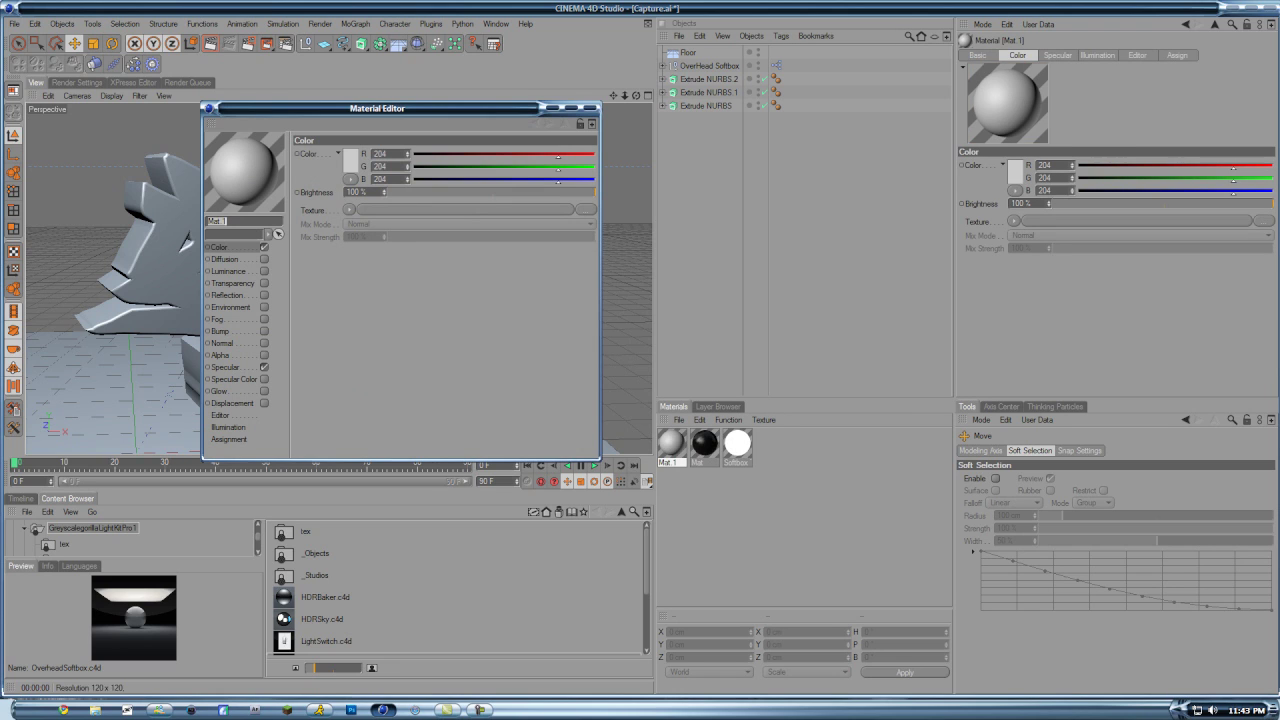
{"action": "left_click", "coordinate": [264, 367]}
{"action": "left_click", "coordinate": [264, 295]}
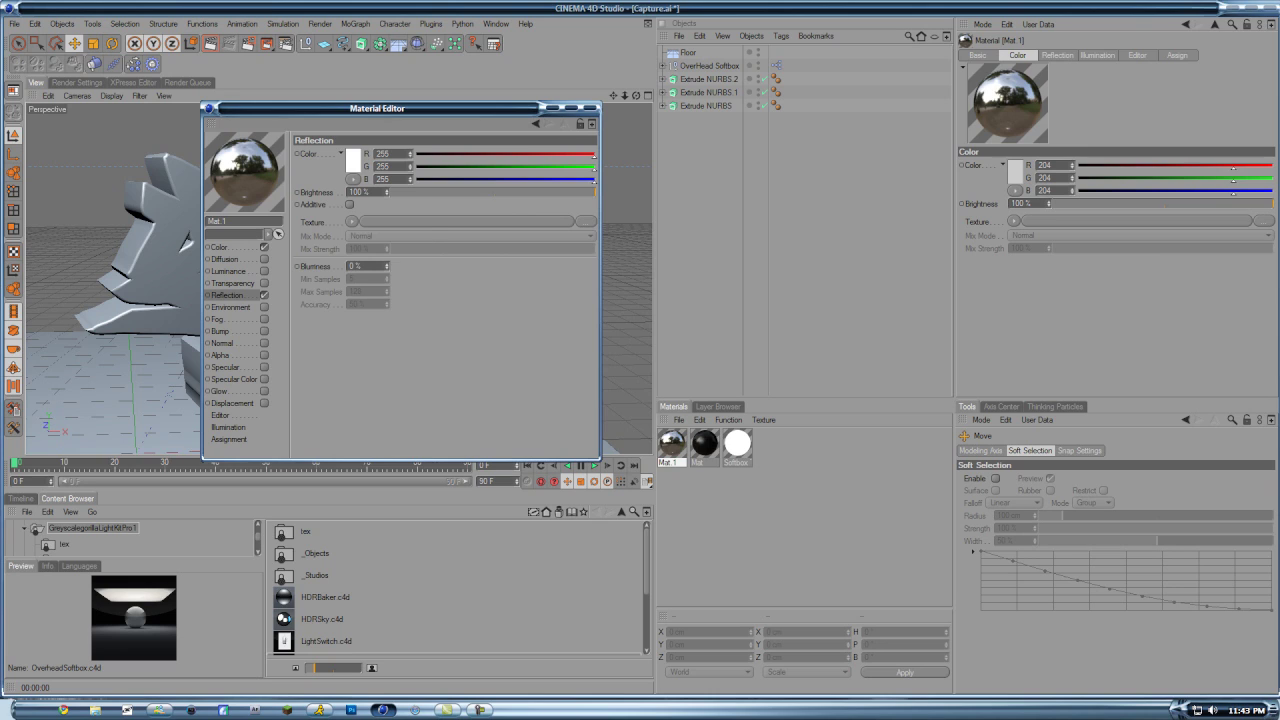
{"action": "left_click", "coordinate": [352, 221]}
{"action": "left_click", "coordinate": [370, 367]}
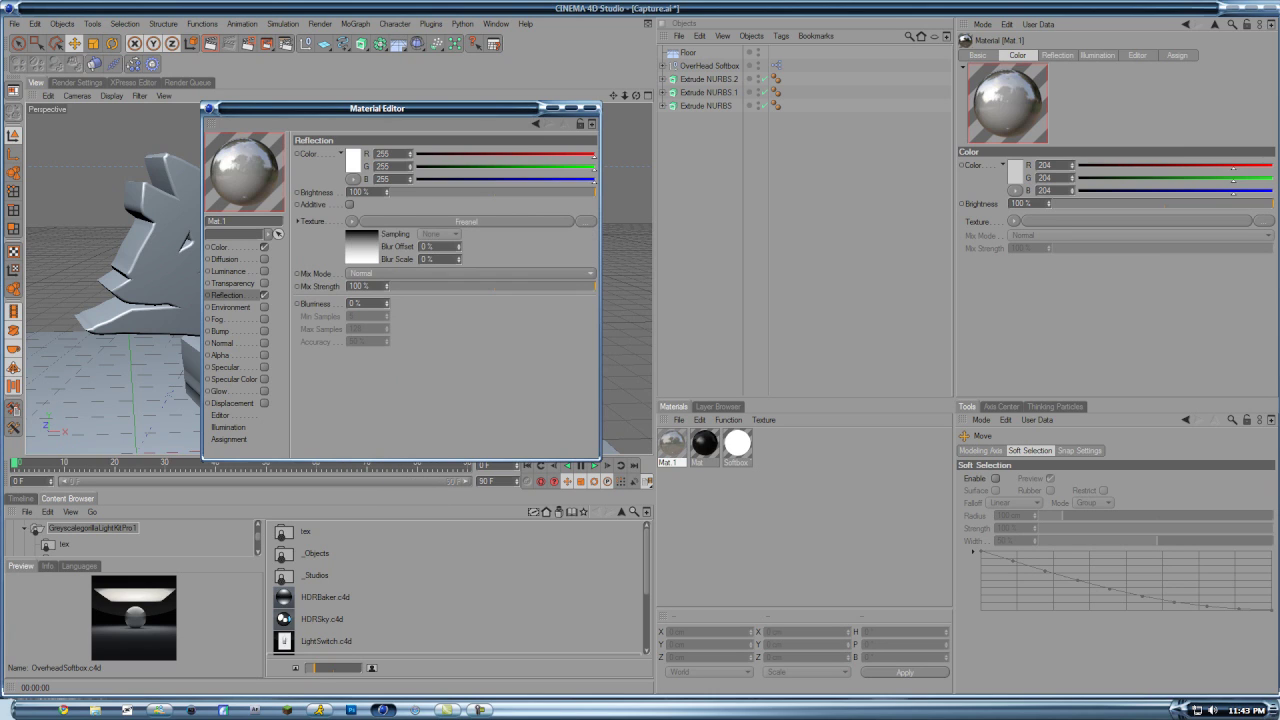
Color the new material blue (R 23, G 53, B 211) and apply it to the middle letter, Extrude NURBS 1.
{"action": "left_click", "coordinate": [220, 247]}
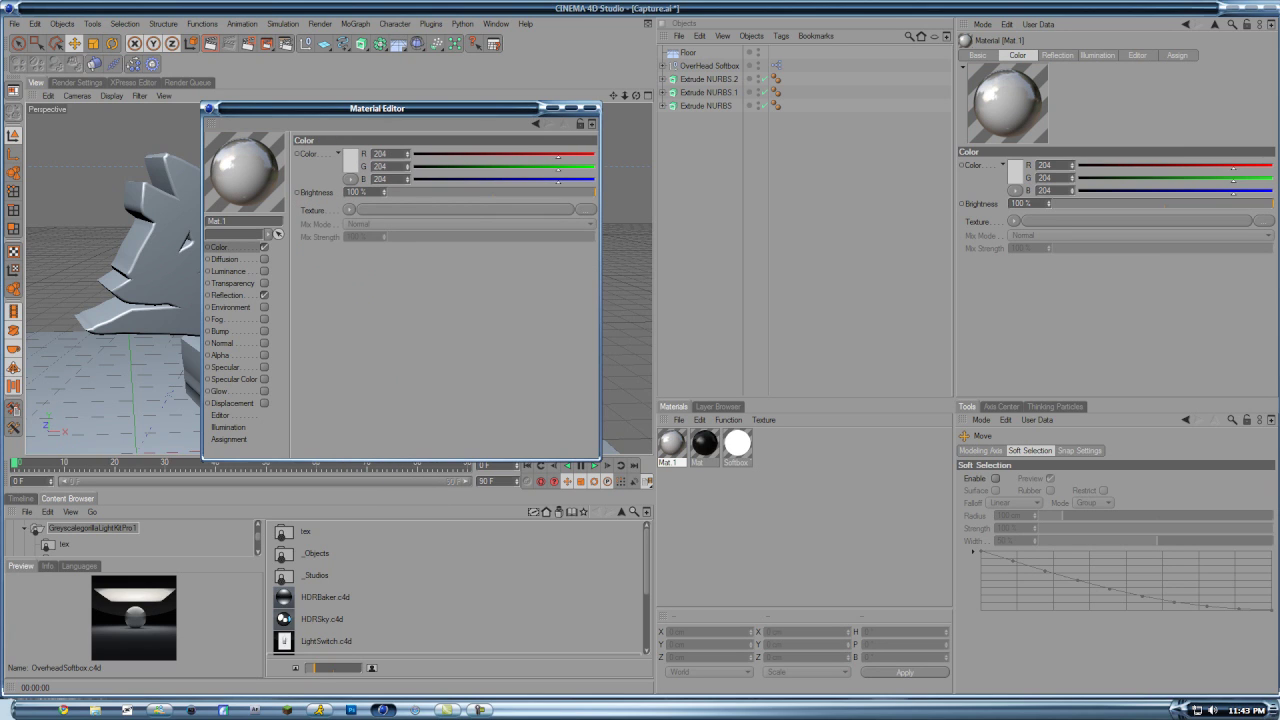
{"action": "left_click_drag", "start_coordinate": [558, 169], "coordinate": [451, 169]}
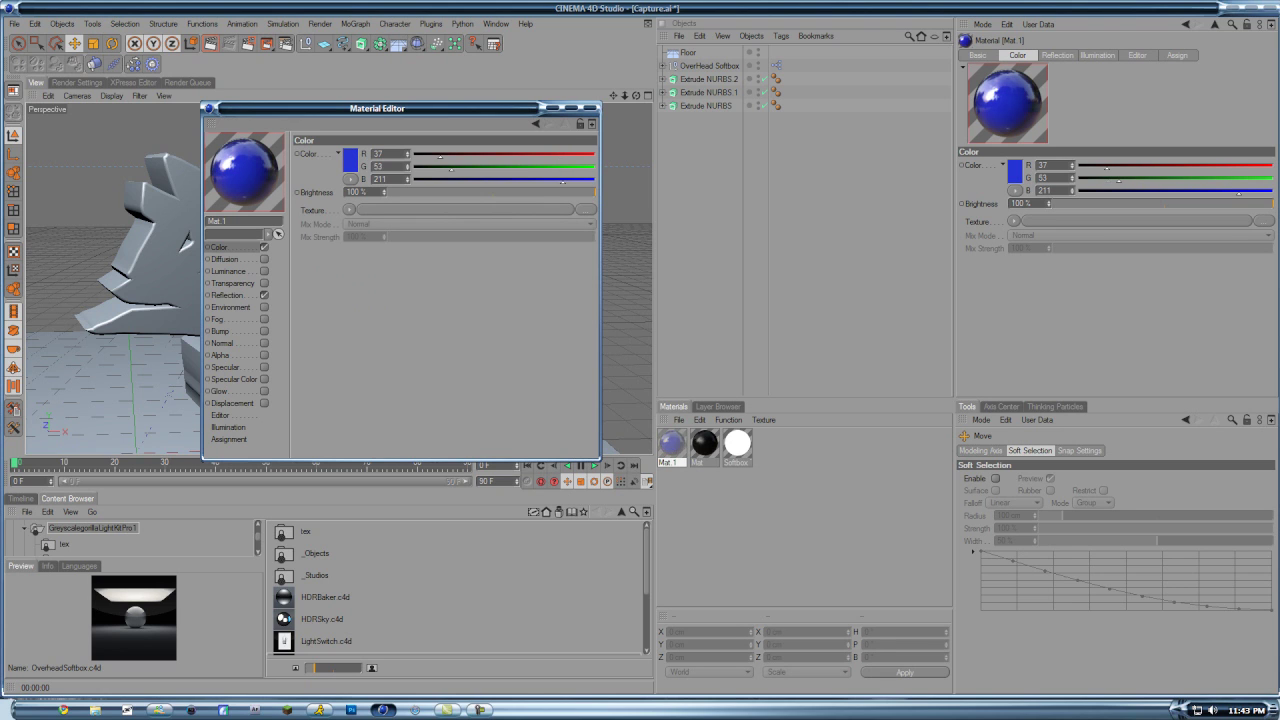
{"action": "left_click_drag", "start_coordinate": [558, 182], "coordinate": [562, 182]}
{"action": "left_click", "coordinate": [571, 107]}
{"action": "left_click", "coordinate": [1270, 4]}
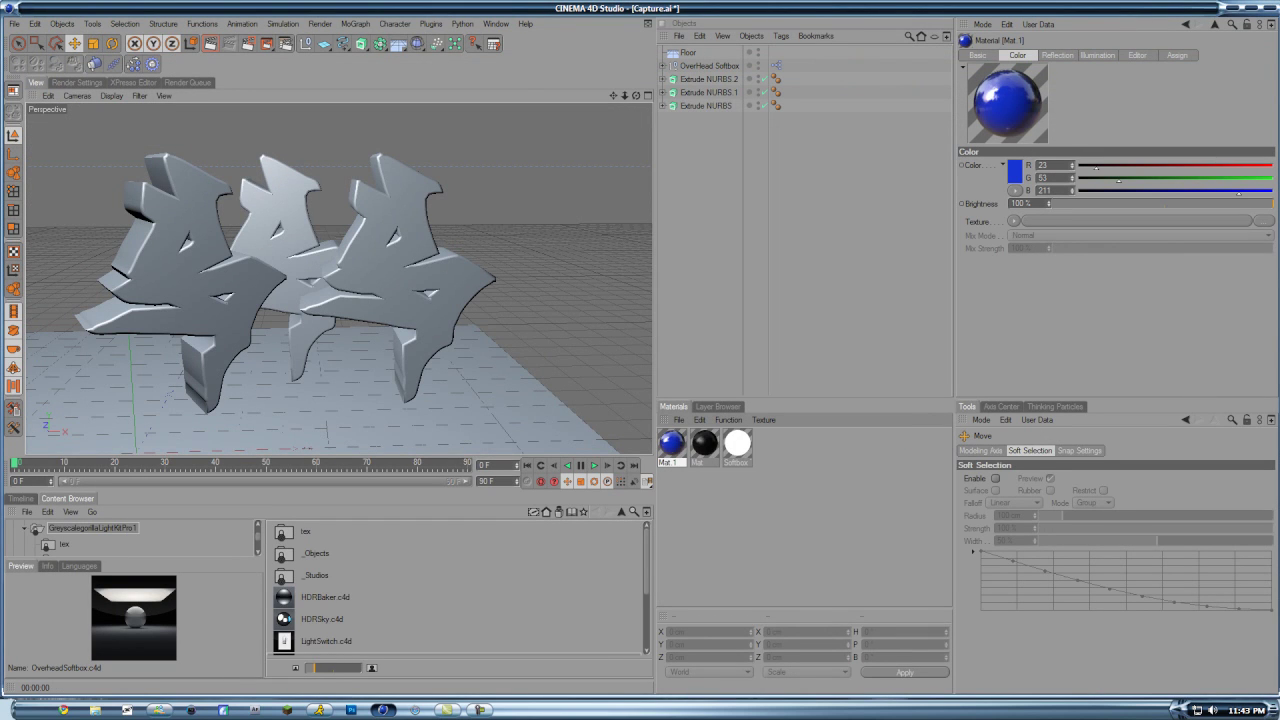
{"action": "left_click_drag", "start_coordinate": [671, 443], "coordinate": [283, 207]}
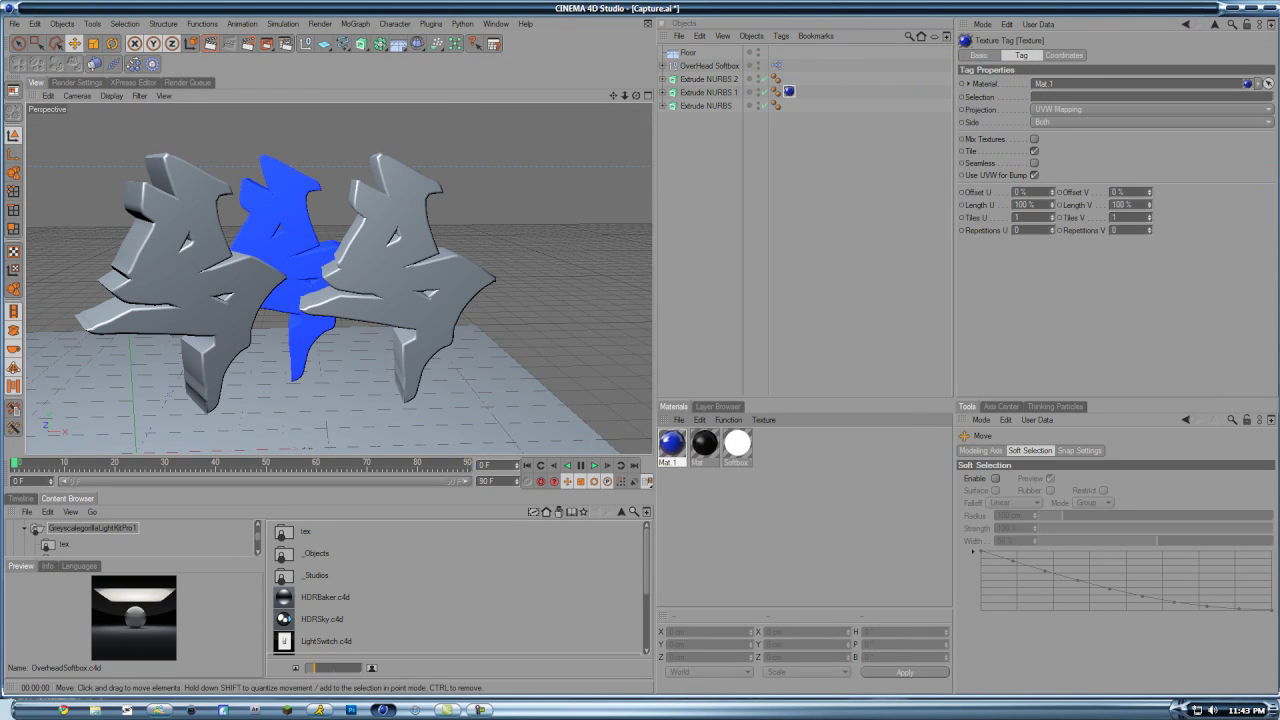
Make two copies of the blue reflective material.
{"action": "left_click", "coordinate": [671, 443]}
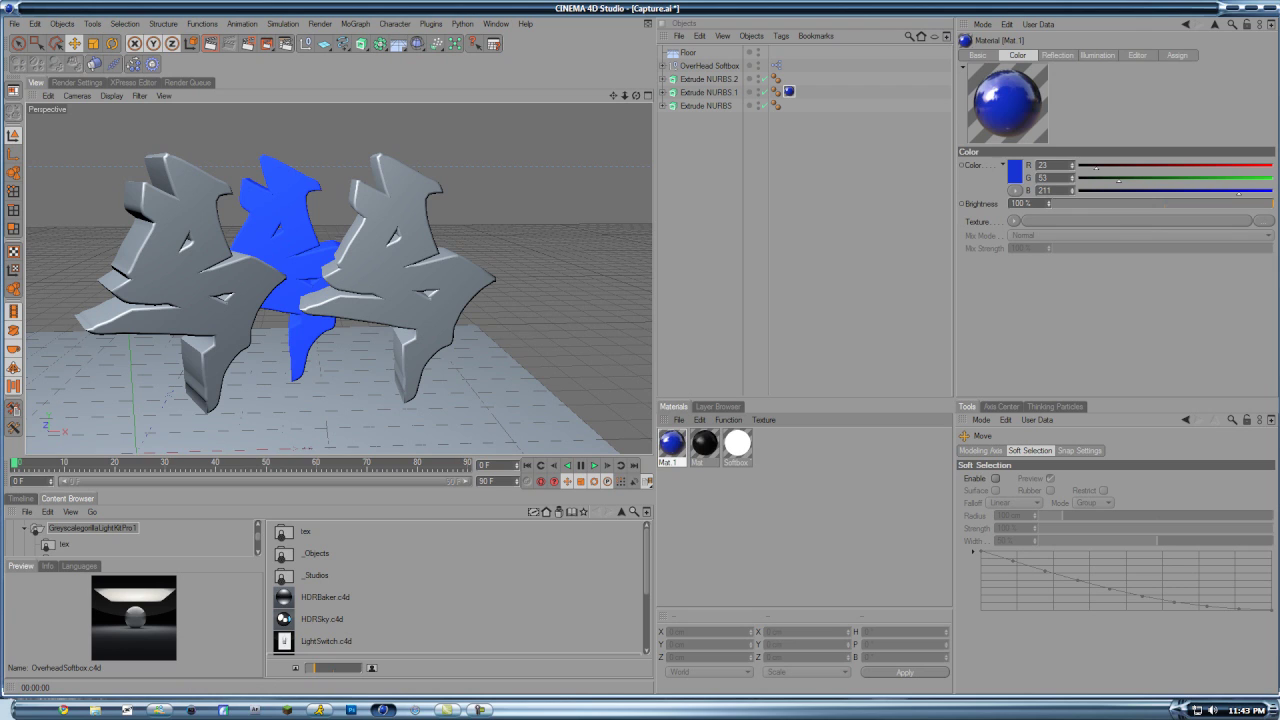
{"action": "key", "text": "ctrl+v"}
{"action": "key", "text": "ctrl+v"}
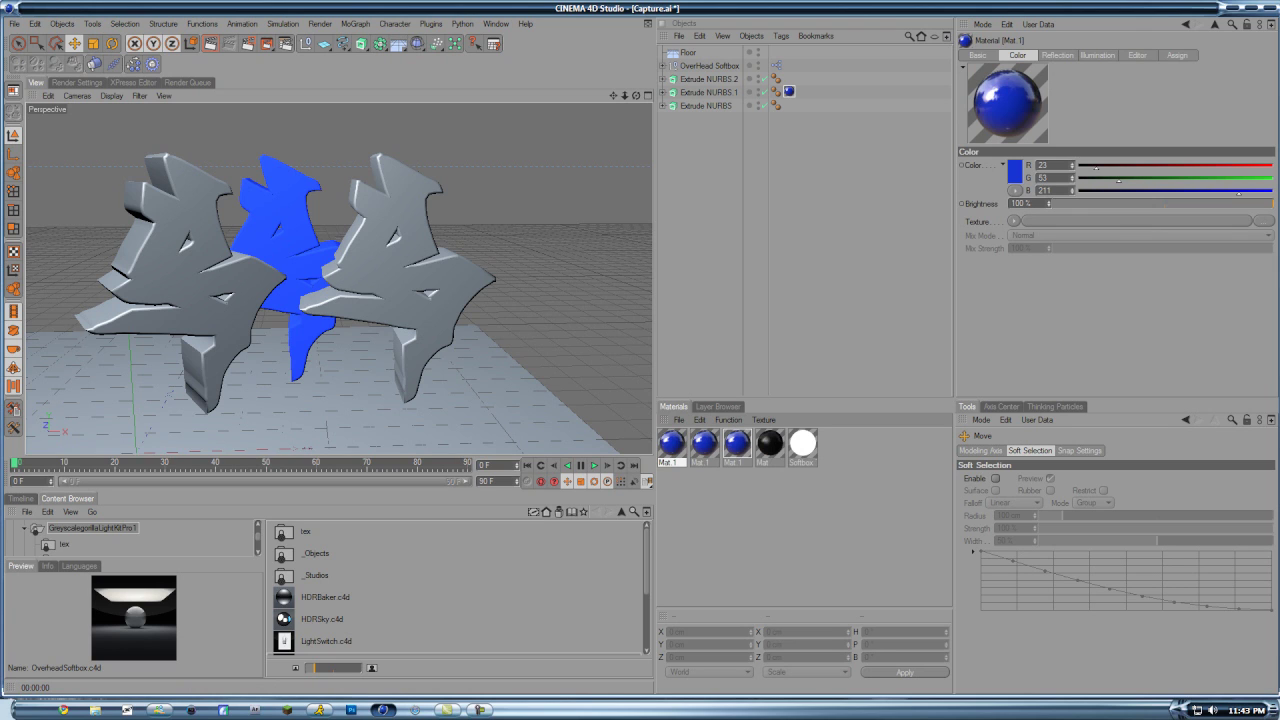
Change the color of the first blue material copy to red (R 241, G 27, B 13).
{"action": "double_click", "coordinate": [671, 443]}
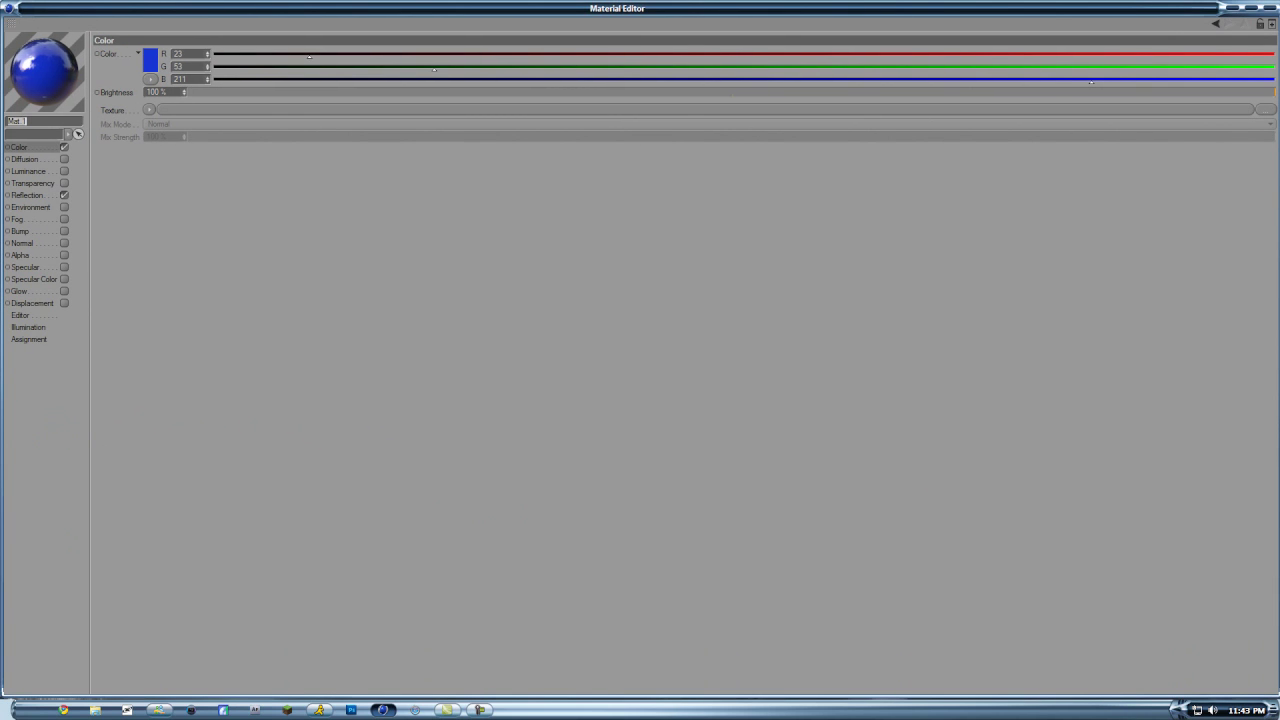
{"action": "left_click_drag", "start_coordinate": [640, 8], "coordinate": [600, 9]}
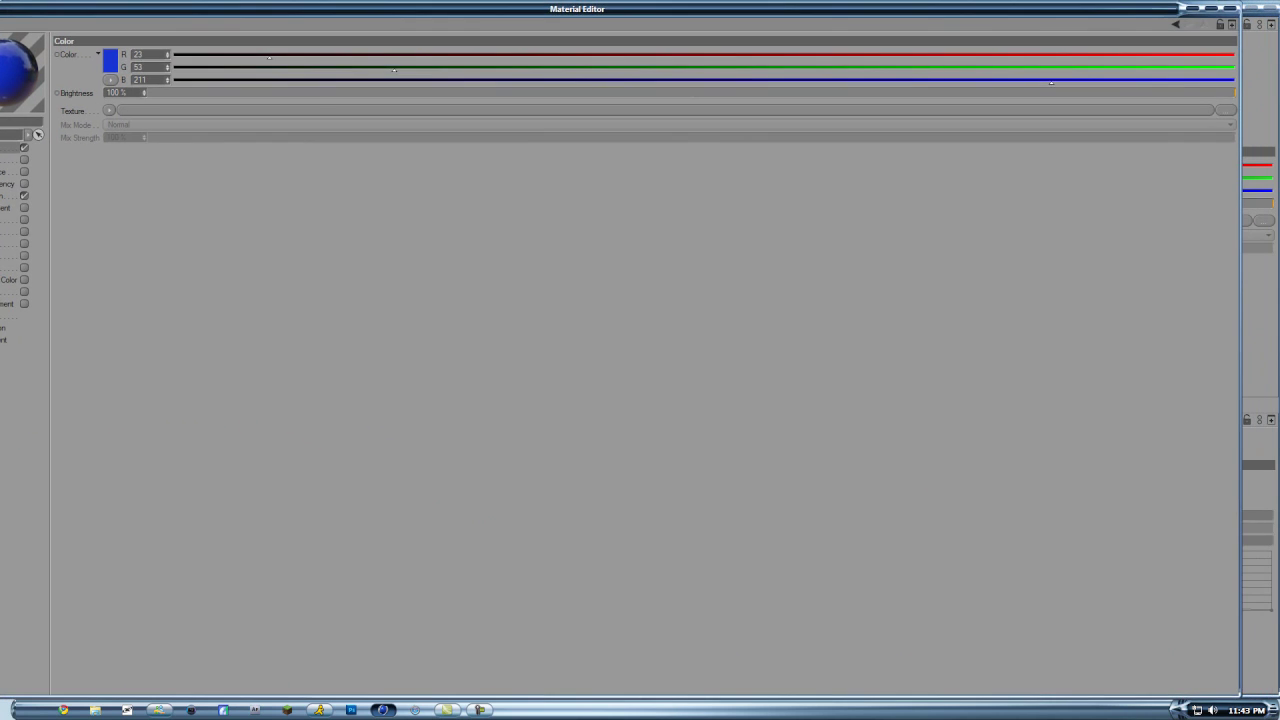
{"action": "left_click_drag", "start_coordinate": [1239, 400], "coordinate": [537, 400]}
{"action": "mouse_move", "coordinate": [760, 8]}
{"action": "left_mouse_down"}
{"action": "mouse_move", "coordinate": [760, 283]}
{"action": "mouse_move", "coordinate": [760, 3]}
{"action": "left_mouse_up"}
{"action": "left_click_drag", "start_coordinate": [300, 2], "coordinate": [451, 172]}
{"action": "mouse_move", "coordinate": [432, 220]}
{"action": "left_mouse_down"}
{"action": "mouse_move", "coordinate": [717, 220]}
{"action": "mouse_move", "coordinate": [600, 244]}
{"action": "mouse_move", "coordinate": [418, 244]}
{"action": "mouse_move", "coordinate": [438, 232]}
{"action": "left_mouse_up"}
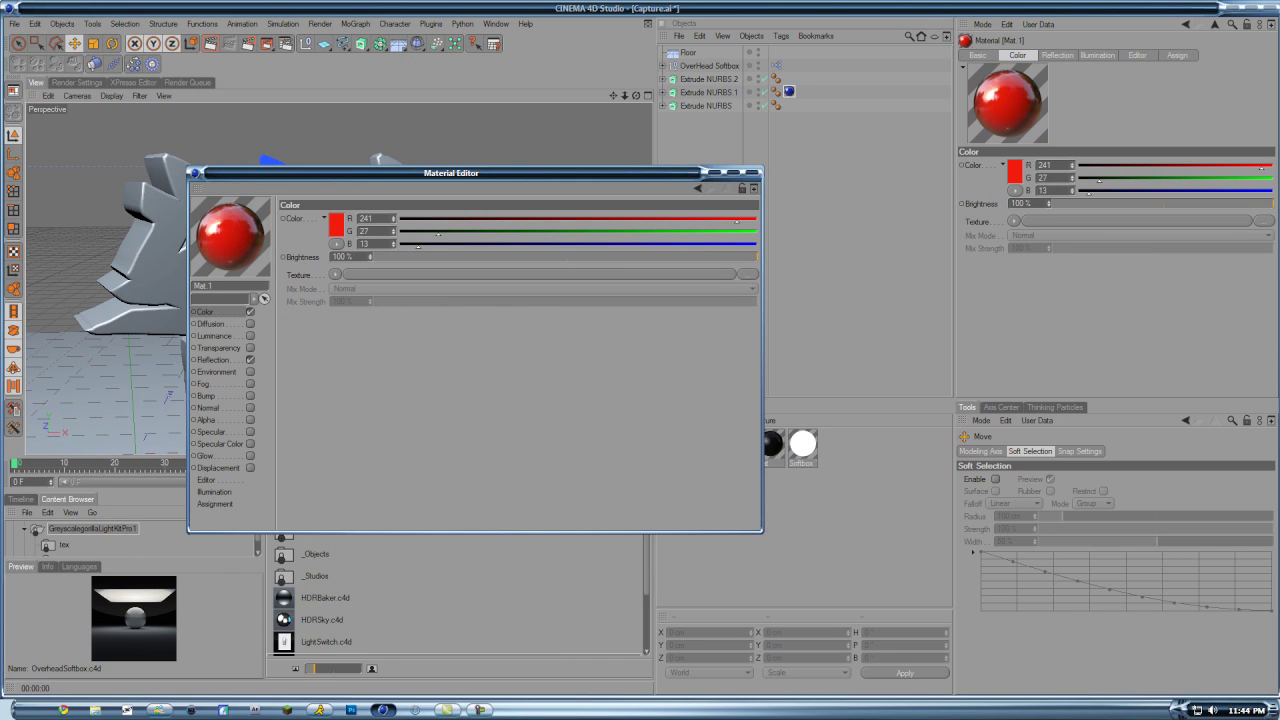
{"action": "left_click", "coordinate": [752, 172]}
Change the color of the second blue material copy to green (R 23, G 227, B 69).
{"action": "double_click", "coordinate": [704, 444]}
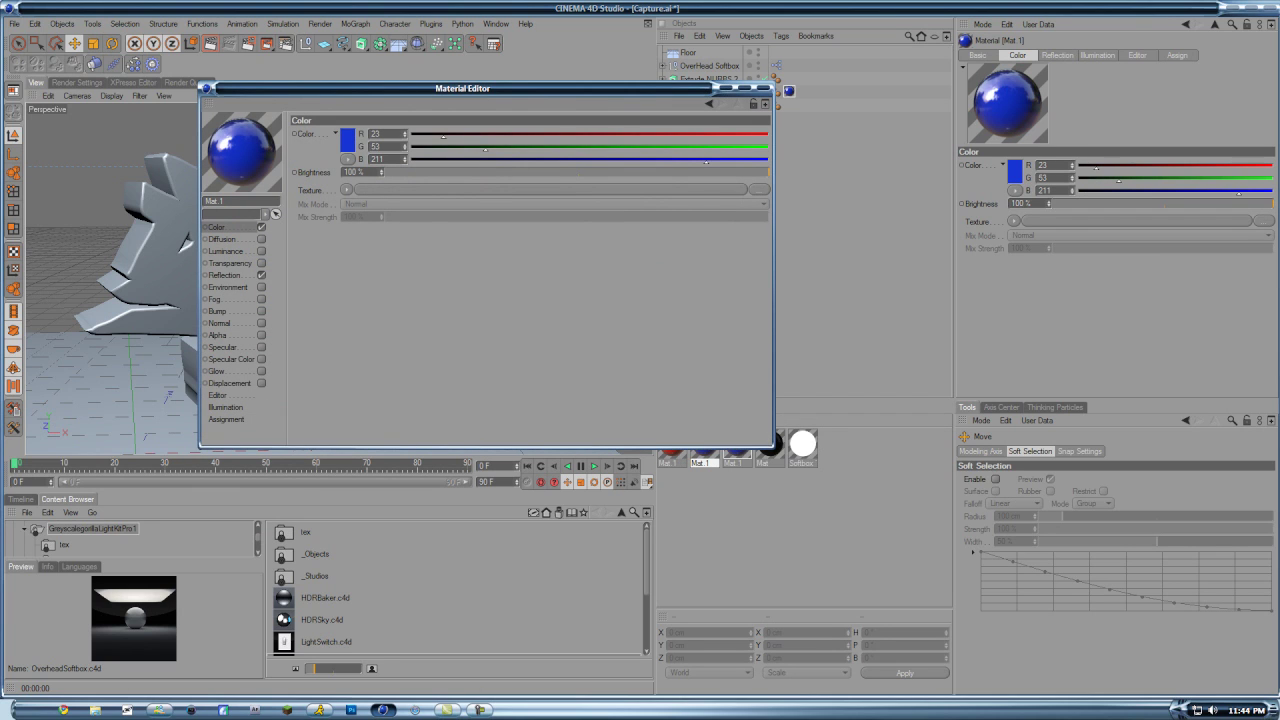
{"action": "left_click_drag", "start_coordinate": [485, 149], "coordinate": [727, 149]}
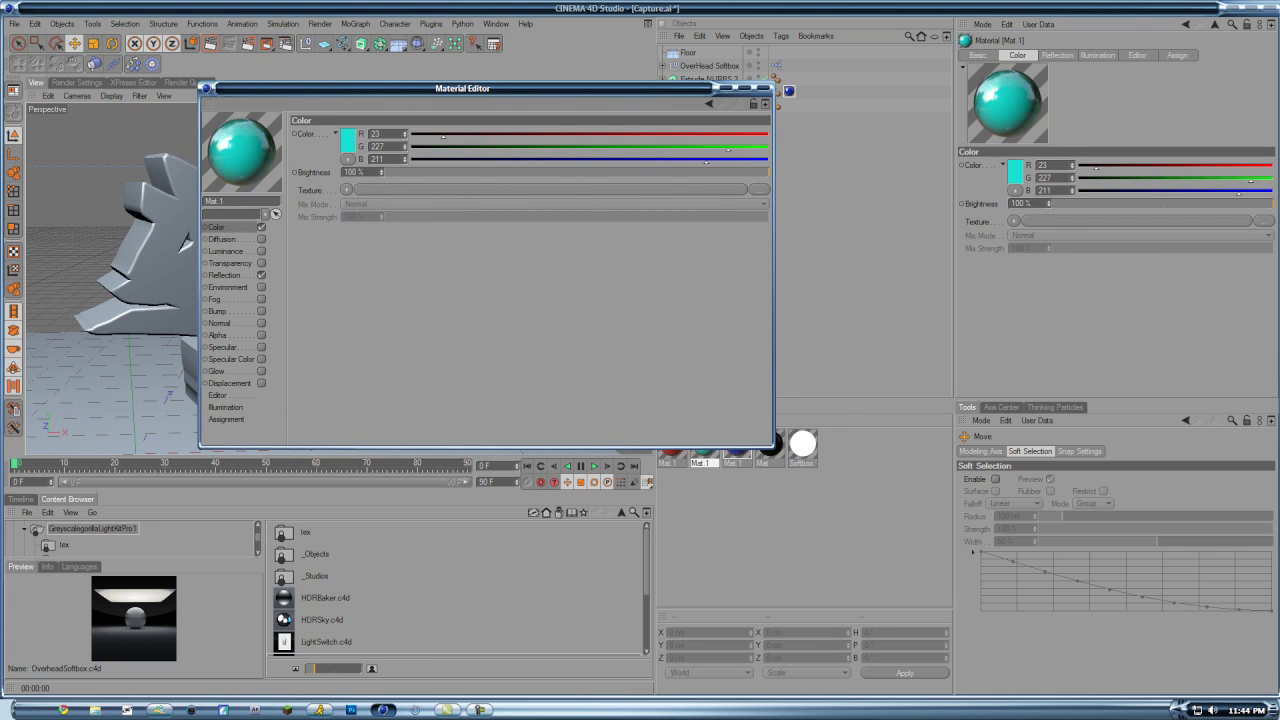
{"action": "left_click_drag", "start_coordinate": [706, 160], "coordinate": [507, 160]}
{"action": "left_click", "coordinate": [763, 88]}
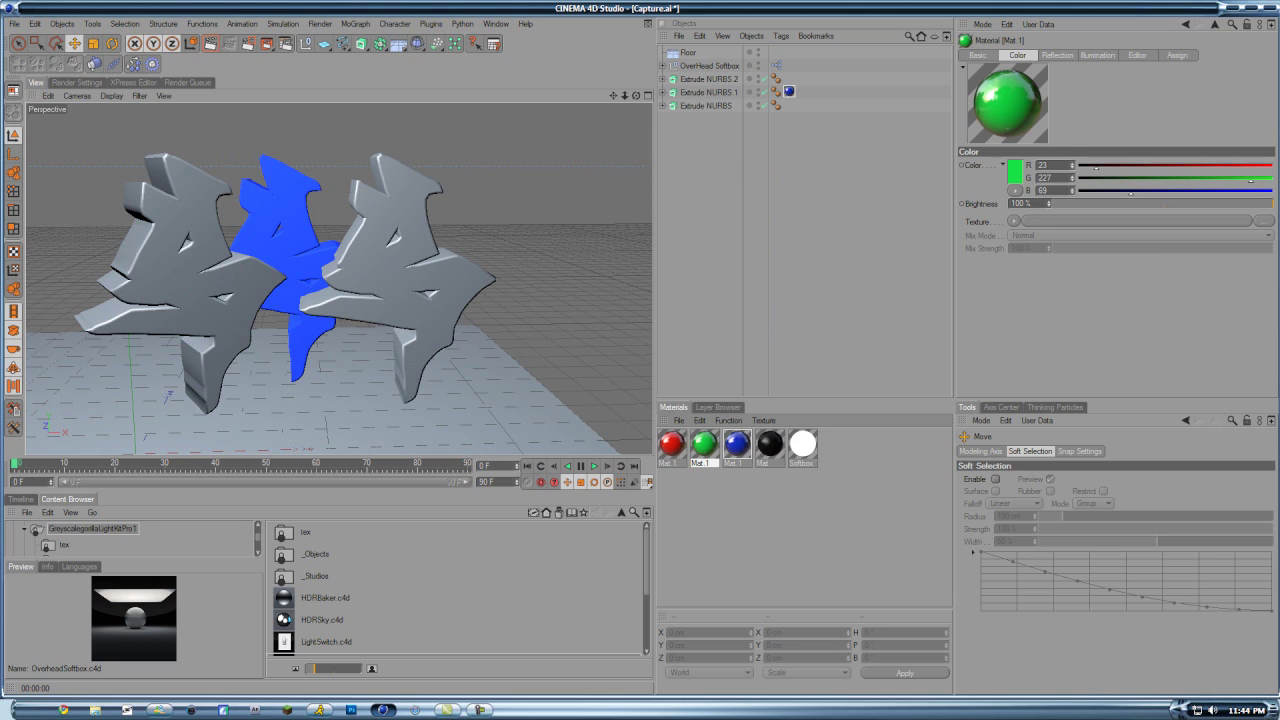
Apply the red material to Extrude NURBS and the green one to Extrude NURBS 2, and render a preview.
{"action": "left_click_drag", "start_coordinate": [671, 444], "coordinate": [215, 270]}
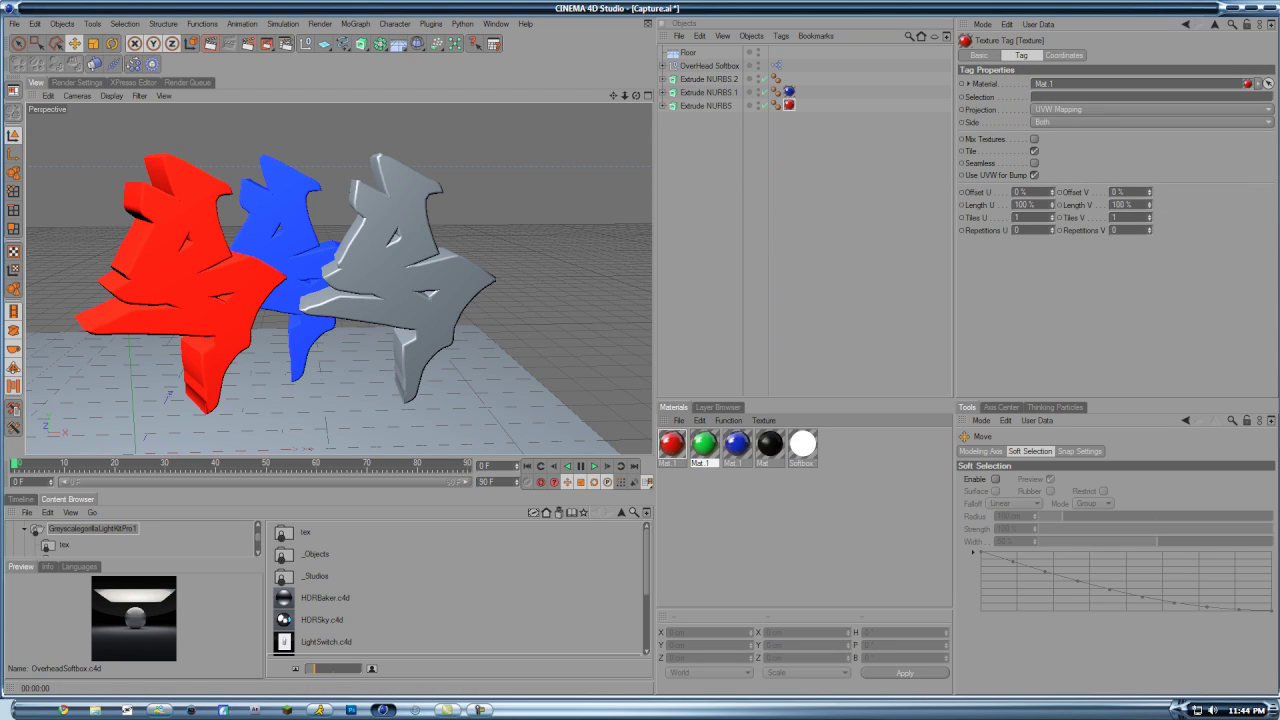
{"action": "left_click_drag", "start_coordinate": [704, 443], "coordinate": [400, 260]}
{"action": "key", "text": "ctrl+r"}
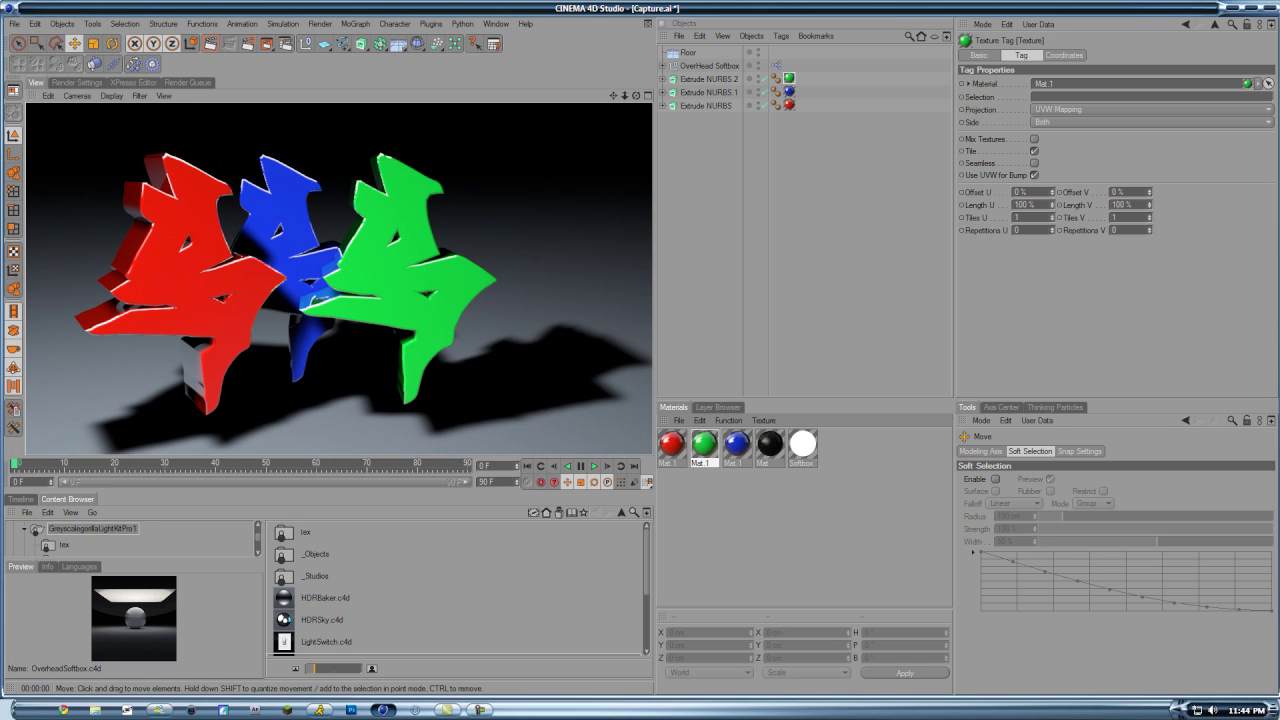
Delete the Floor object and render a preview of the letters without it.
{"action": "left_click", "coordinate": [688, 52]}
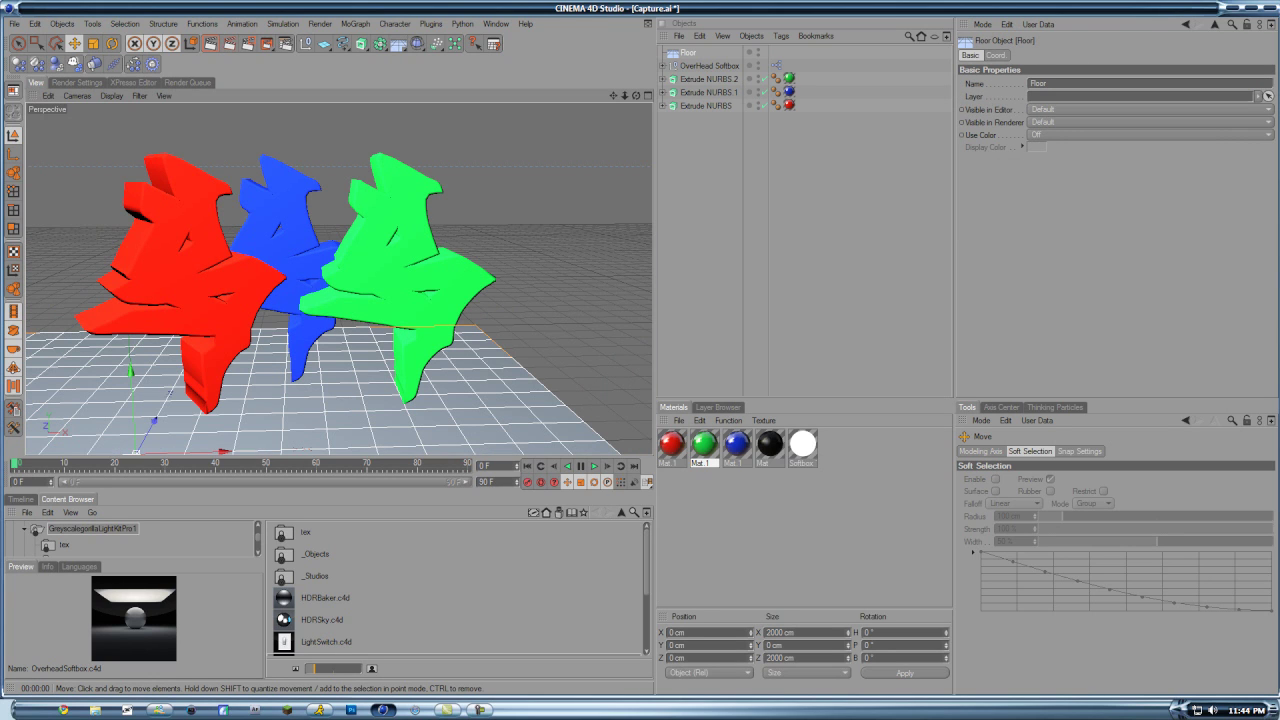
{"action": "key", "text": "Delete"}
{"action": "key", "text": "ctrl+r"}
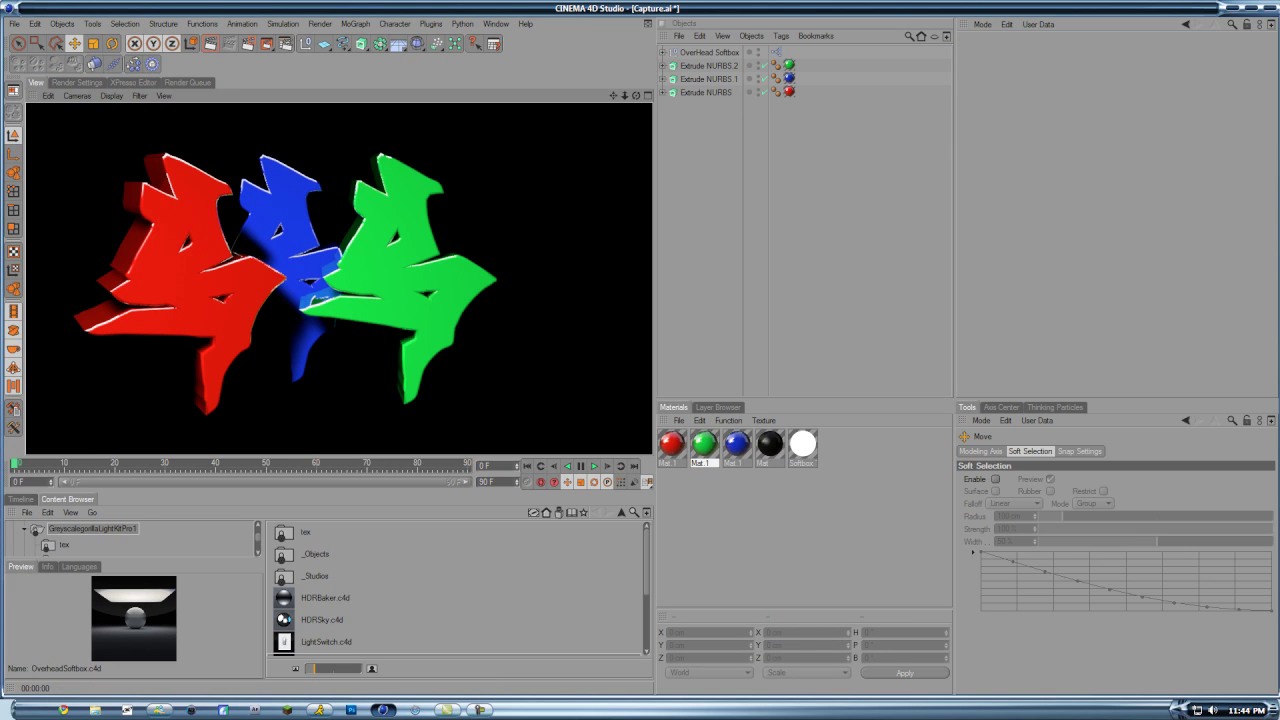
Set the render output to save to a file named sdffds on the Desktop.
{"action": "left_click_drag", "start_coordinate": [320, 290], "coordinate": [385, 267], "text": "alt"}
{"action": "left_click", "coordinate": [77, 83]}
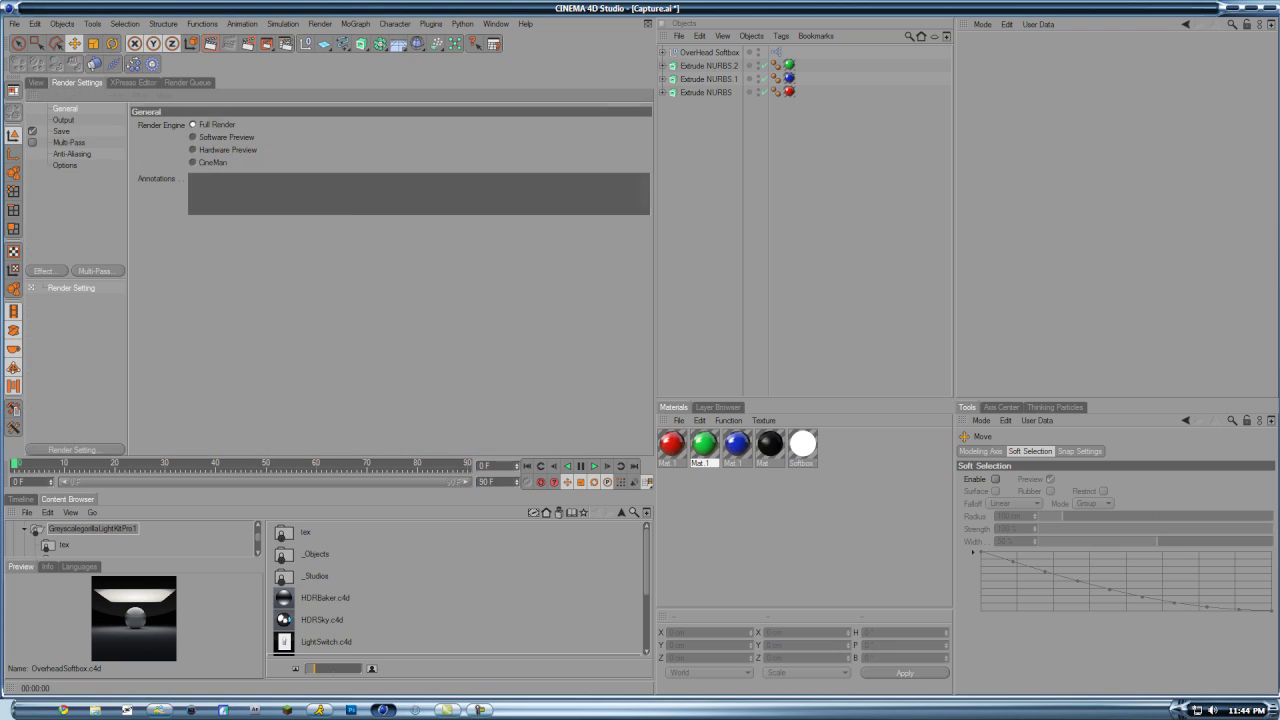
{"action": "left_click", "coordinate": [64, 120]}
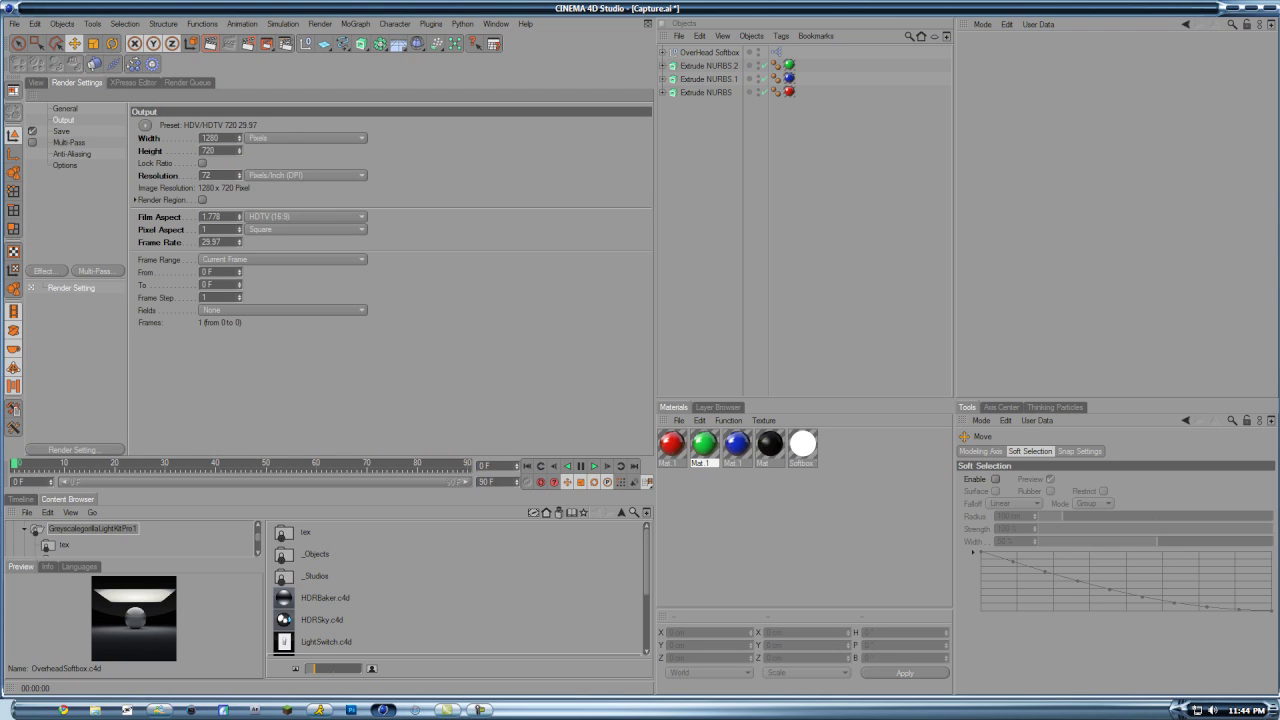
{"action": "left_click", "coordinate": [62, 132]}
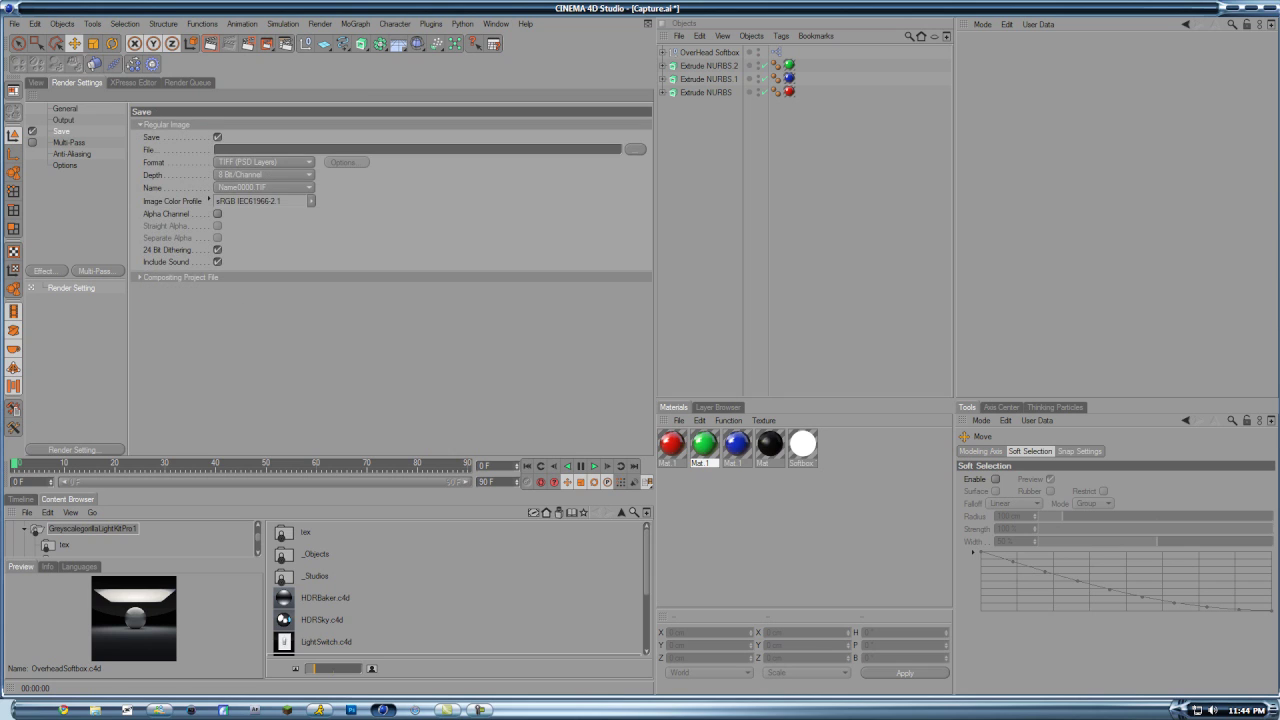
{"action": "left_click", "coordinate": [635, 149]}
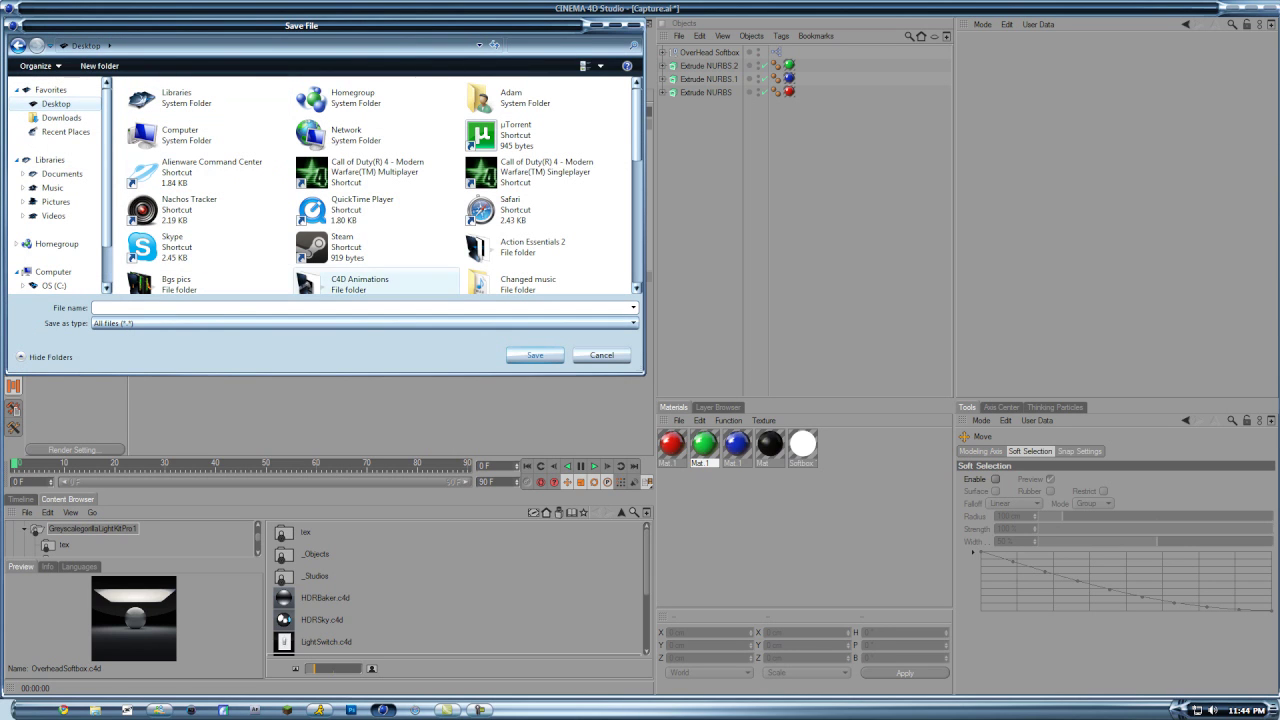
{"action": "type", "text": "sdffds"}
{"action": "key", "text": "Return"}
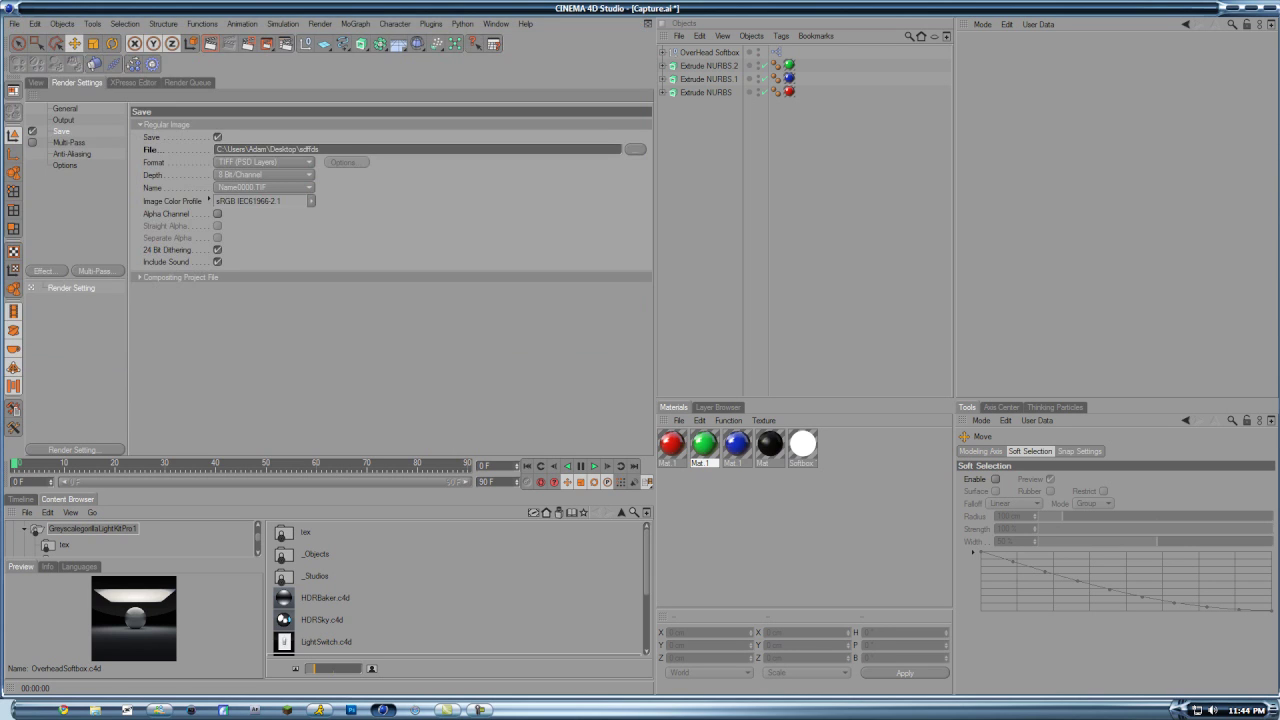
Set the saved image format to PNG and enable the alpha channel.
{"action": "left_click", "coordinate": [264, 162]}
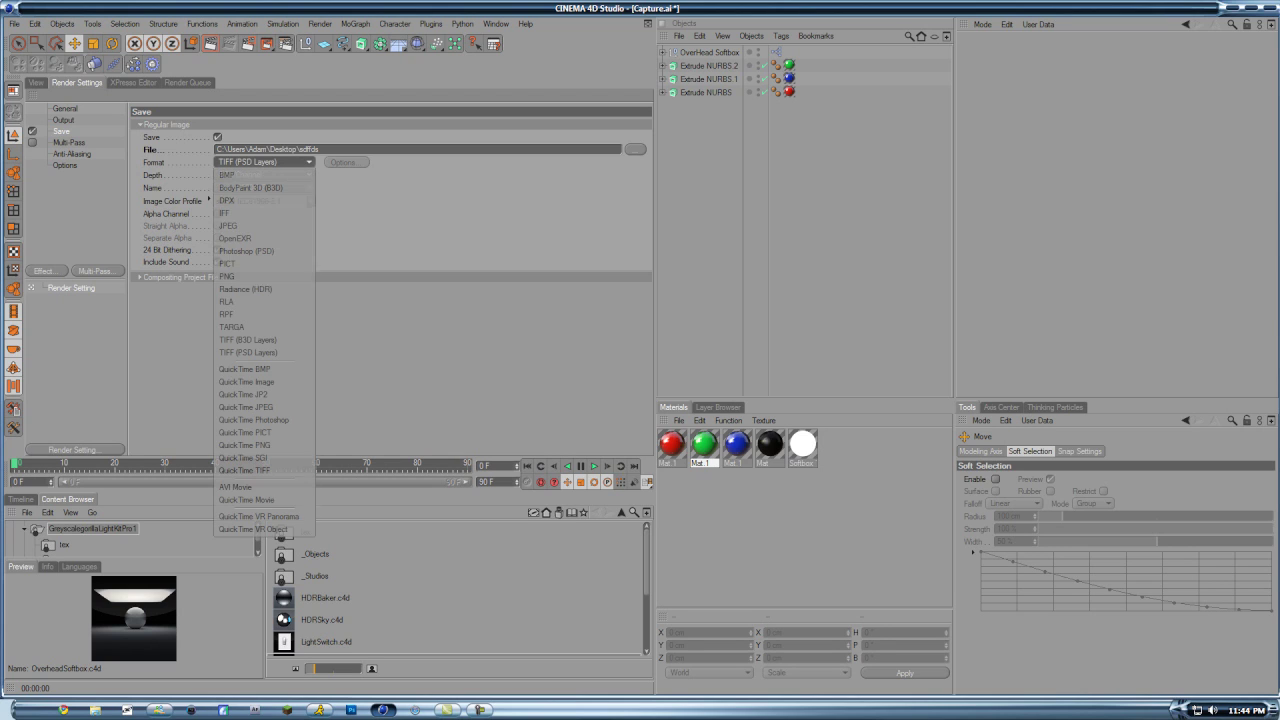
{"action": "left_click", "coordinate": [262, 277]}
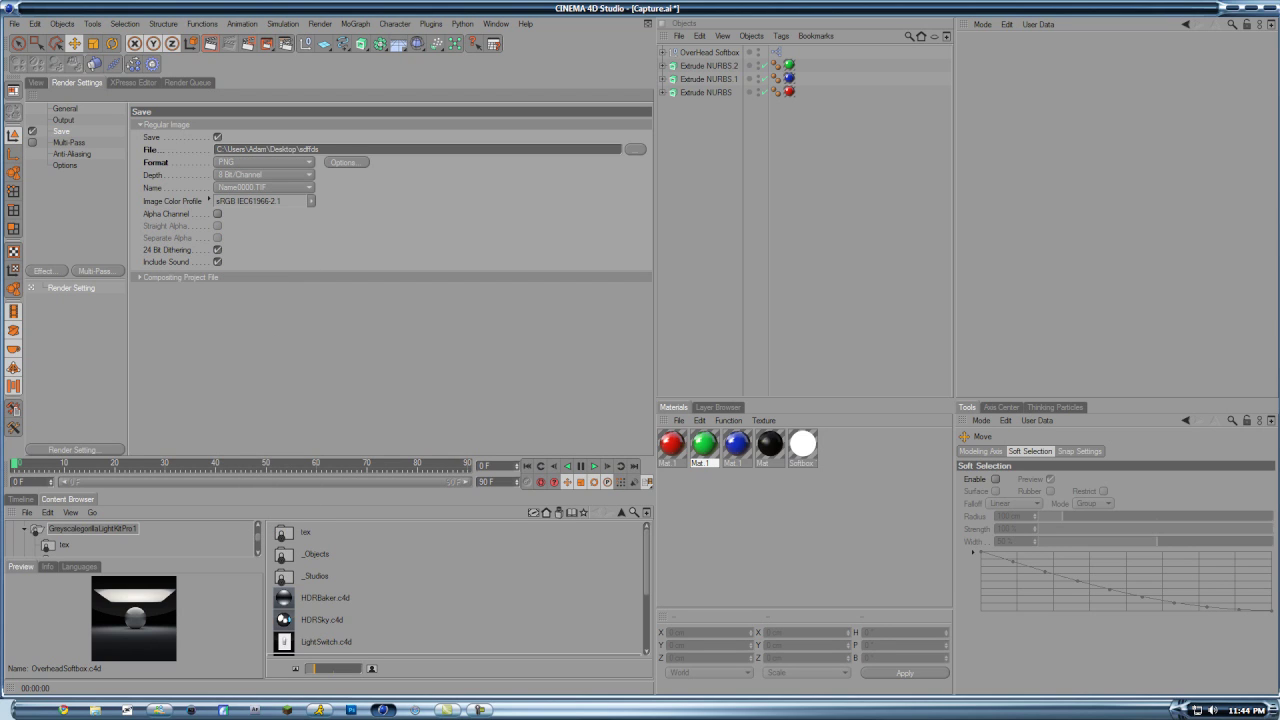
{"action": "left_click", "coordinate": [217, 214]}
Turn off Default Light and raise the Level of Detail in the render options.
{"action": "left_click", "coordinate": [69, 142]}
{"action": "left_click", "coordinate": [65, 165]}
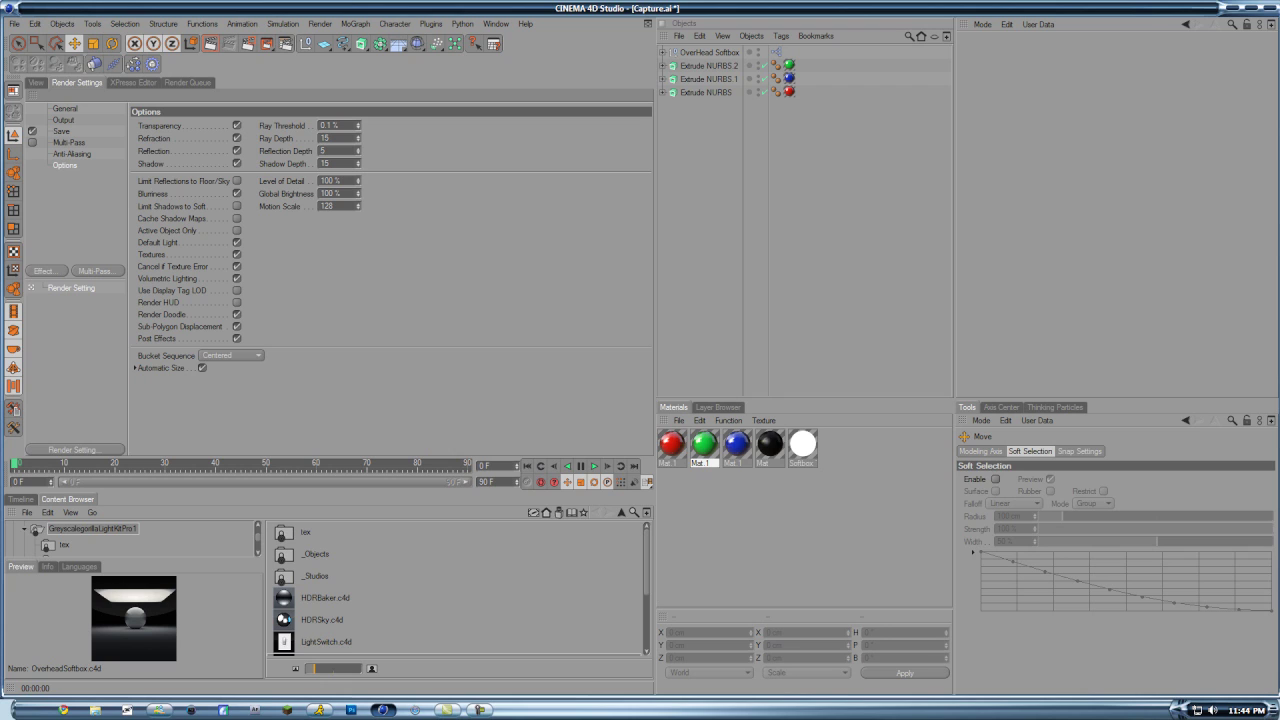
{"action": "left_click", "coordinate": [237, 242]}
{"action": "left_click_drag", "start_coordinate": [358, 181], "coordinate": [358, 136]}
Render the three letters to the Picture Viewer, then quit without saving the Capture.ai project.
{"action": "left_click", "coordinate": [36, 83]}
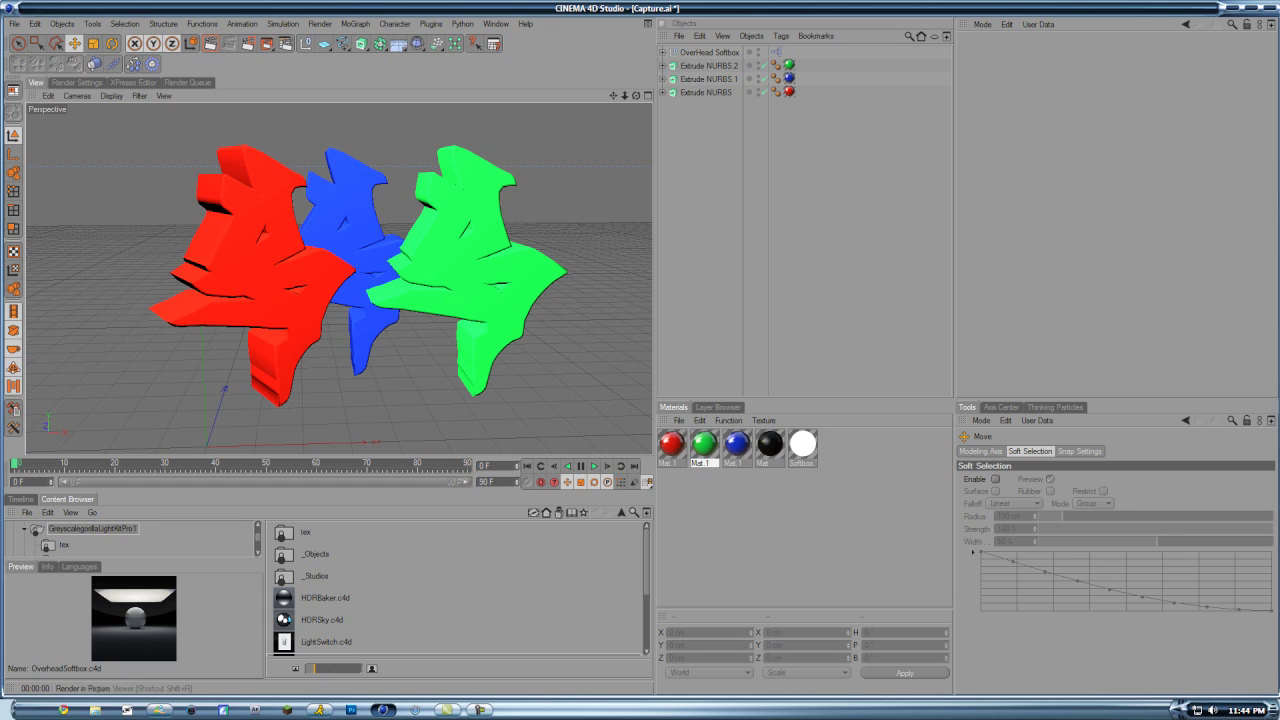
{"action": "left_click", "coordinate": [267, 43]}
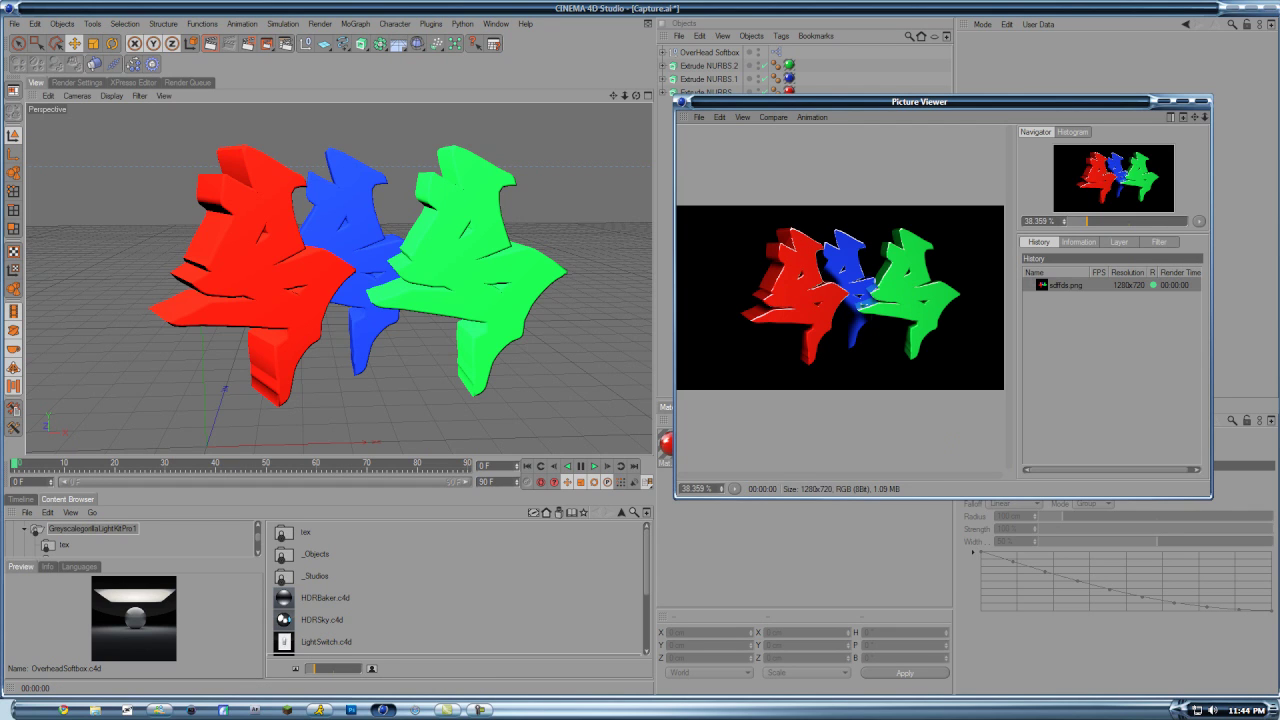
{"action": "left_click", "coordinate": [1201, 101]}
{"action": "left_click", "coordinate": [1268, 7]}
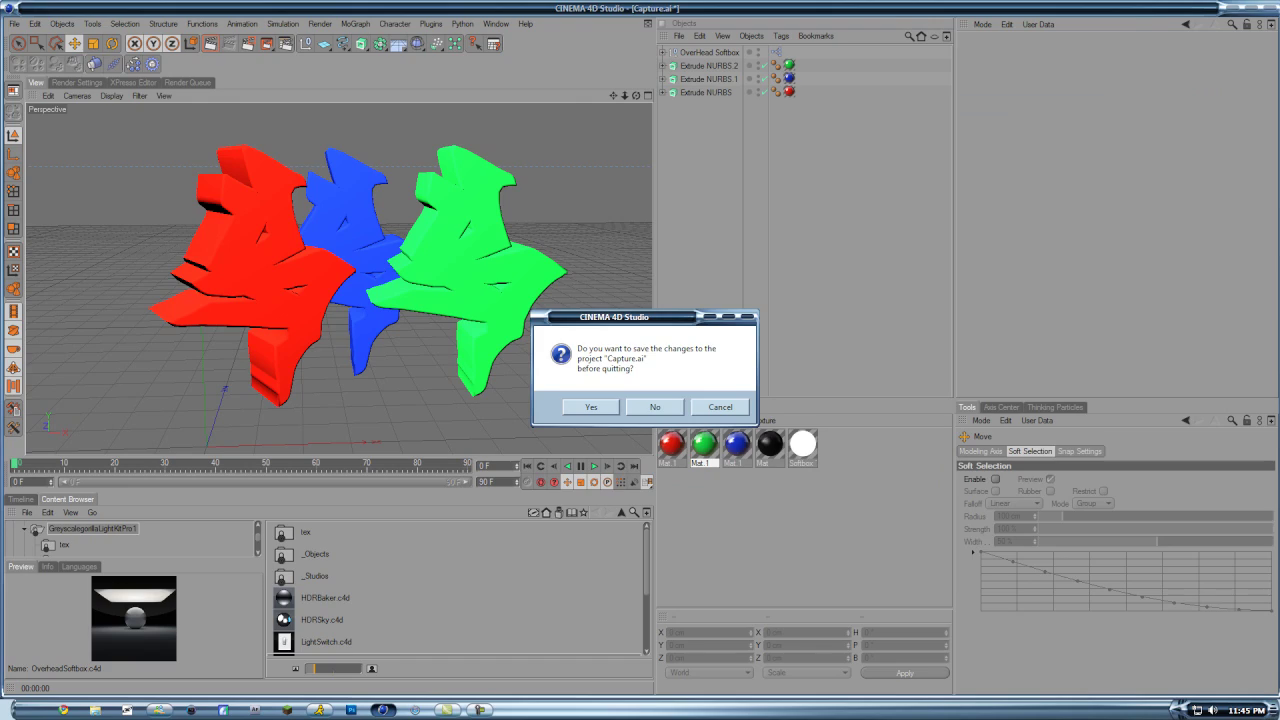
{"action": "left_click", "coordinate": [655, 407]}
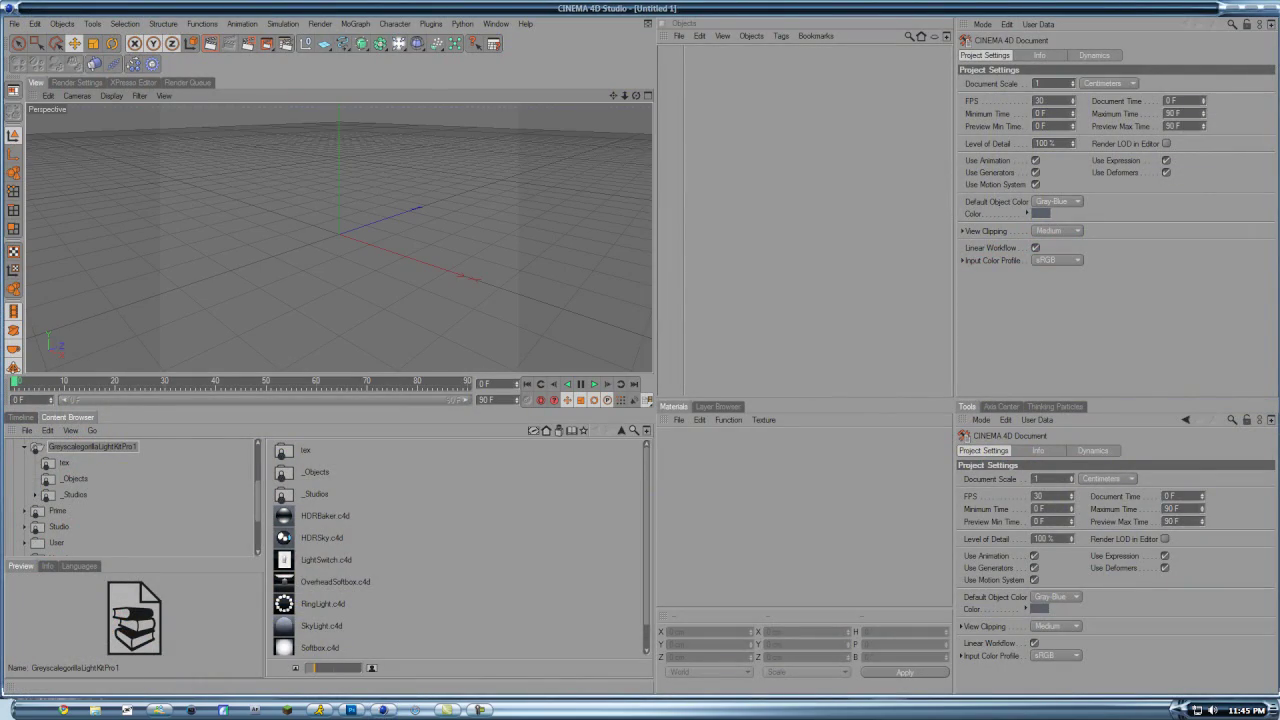
Open the BG #1 Photoshop file from the GFX materials folder on the desktop.
{"action": "left_click", "coordinate": [383, 710]}
{"action": "double_click", "coordinate": [24, 618]}
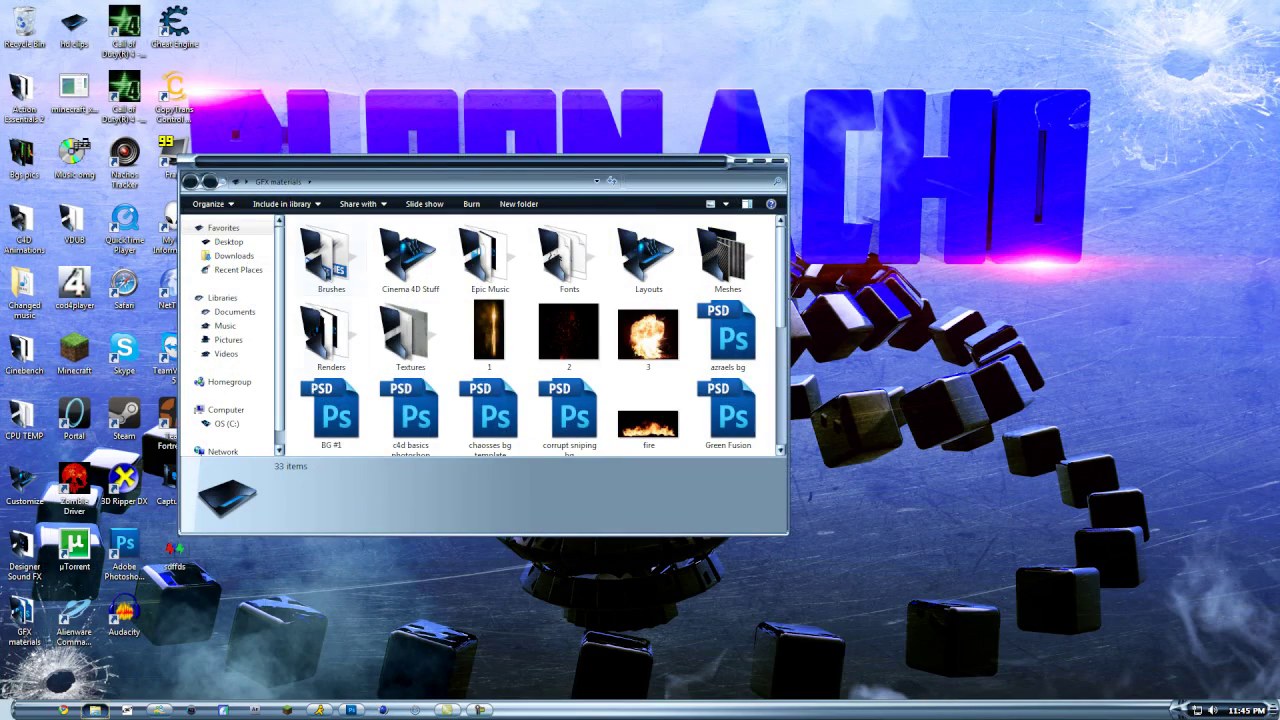
{"action": "scroll", "coordinate": [490, 320], "scroll_direction": "down", "scroll_amount": 3}
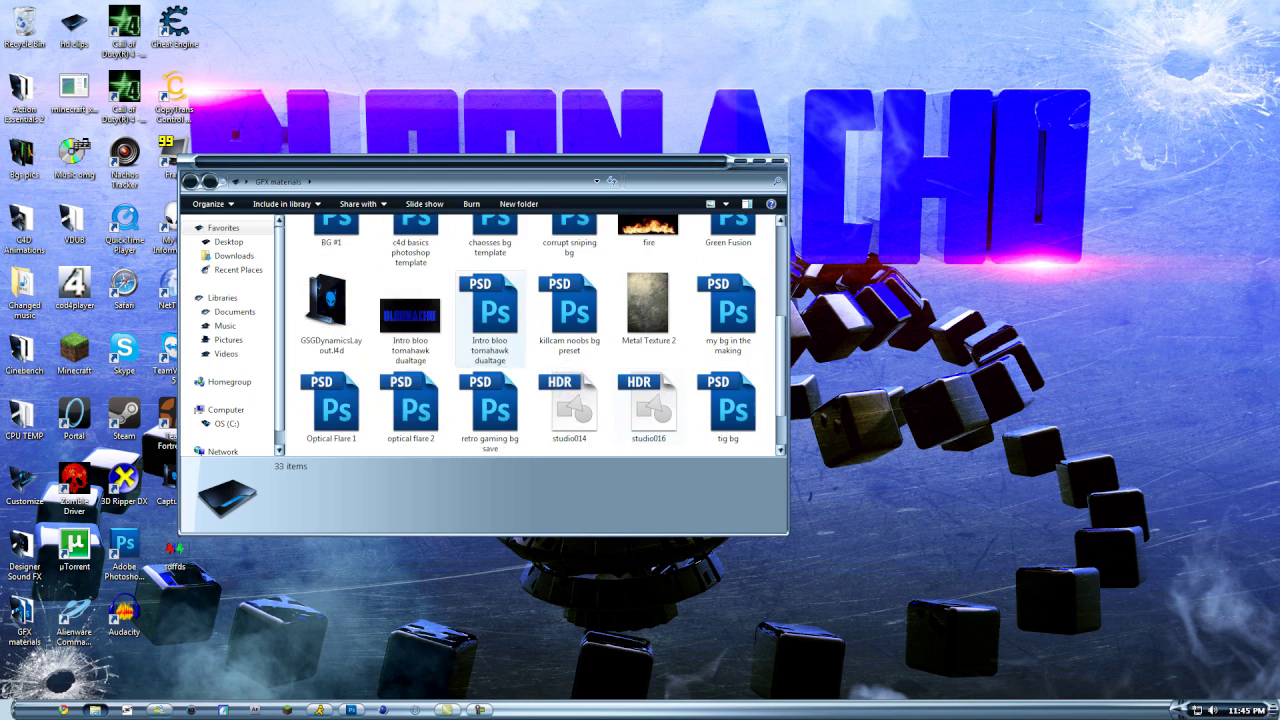
{"action": "scroll", "coordinate": [490, 320], "scroll_direction": "up", "scroll_amount": 3}
{"action": "scroll", "coordinate": [400, 320], "scroll_direction": "down", "scroll_amount": 1}
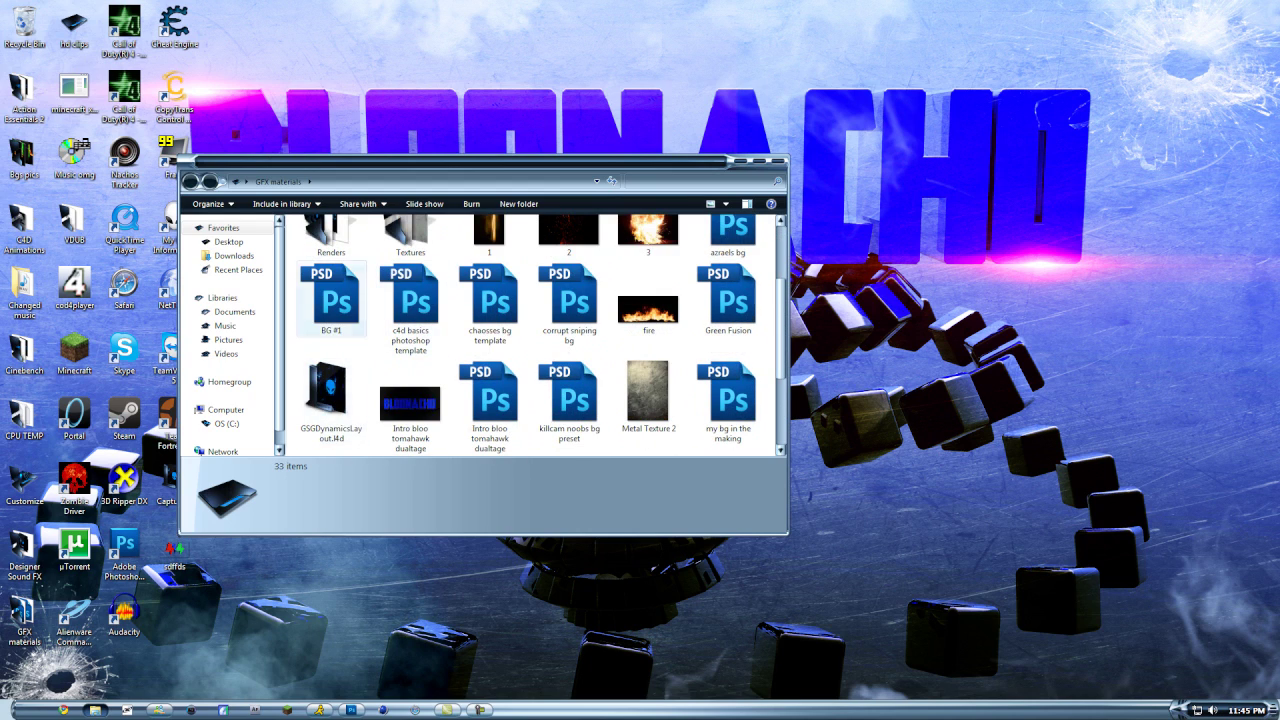
{"action": "double_click", "coordinate": [331, 298]}
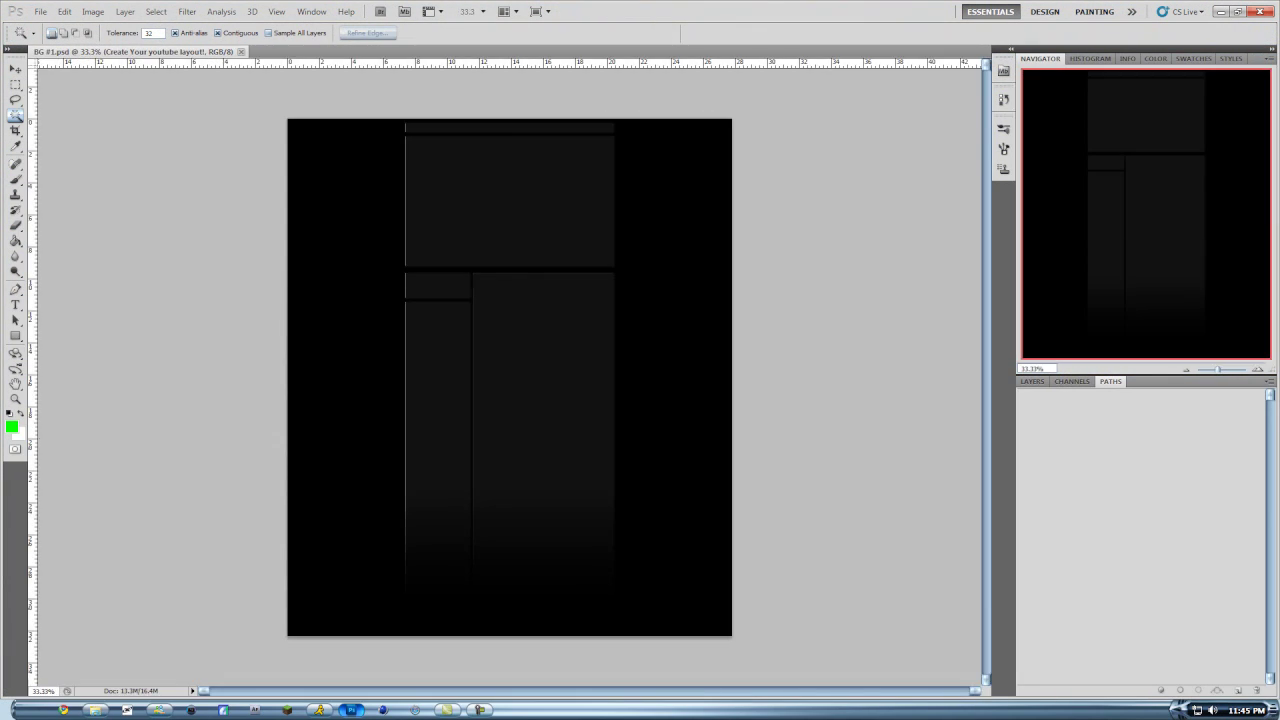
Close the GFX materials folder and place the sdffds render into the BG #1 document in Photoshop, shifted to X 562.22 px, Y 1323 px.
{"action": "left_click", "coordinate": [1221, 12]}
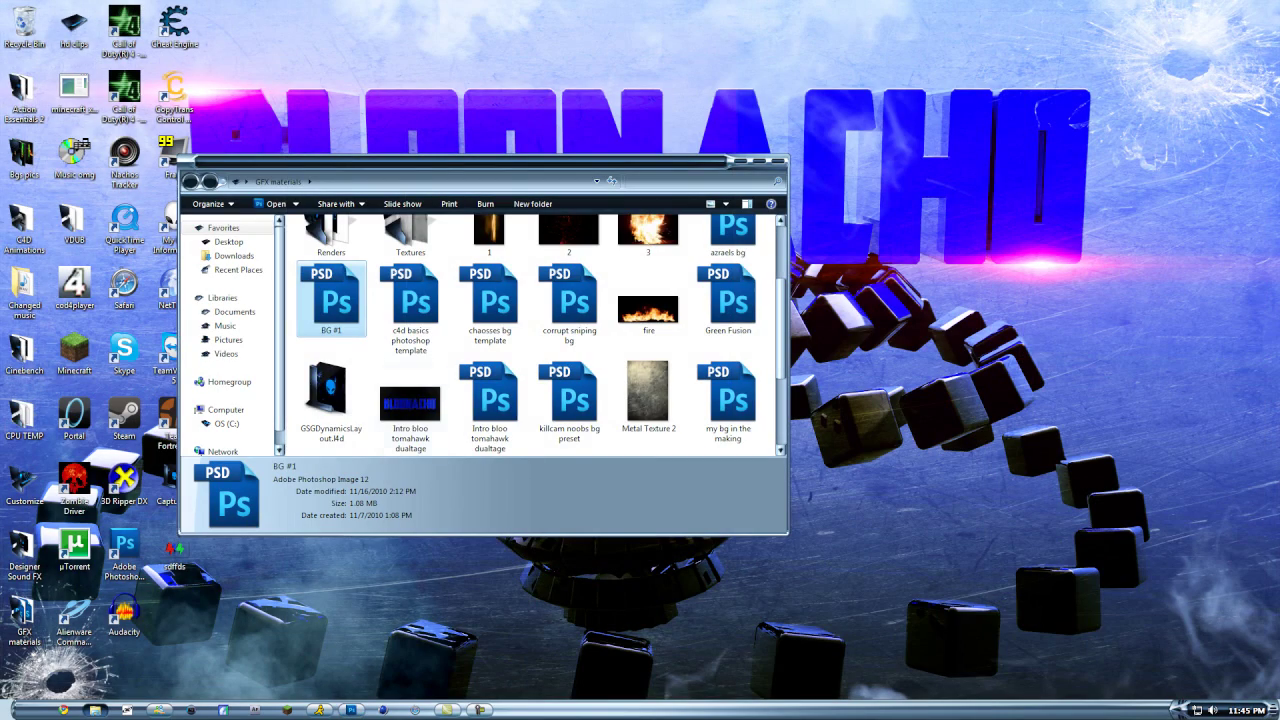
{"action": "scroll", "coordinate": [420, 385], "scroll_direction": "up", "scroll_amount": 2}
{"action": "left_click", "coordinate": [778, 161]}
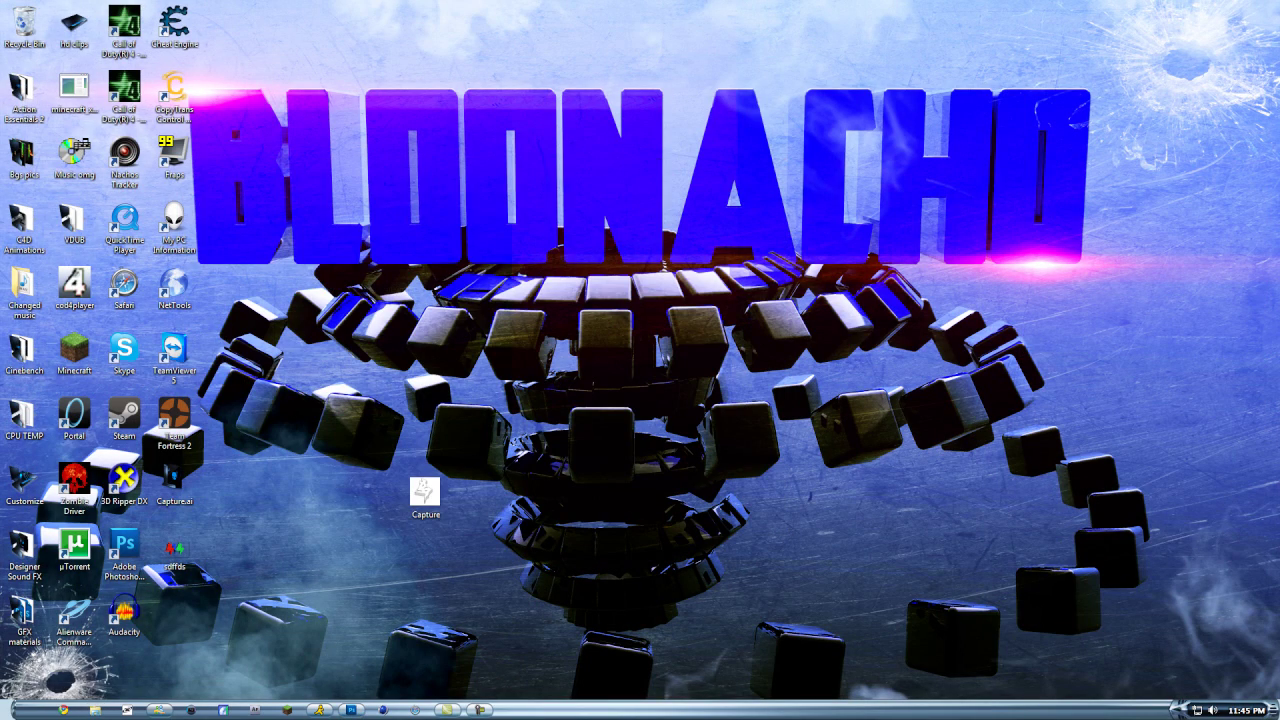
{"action": "left_click", "coordinate": [351, 710]}
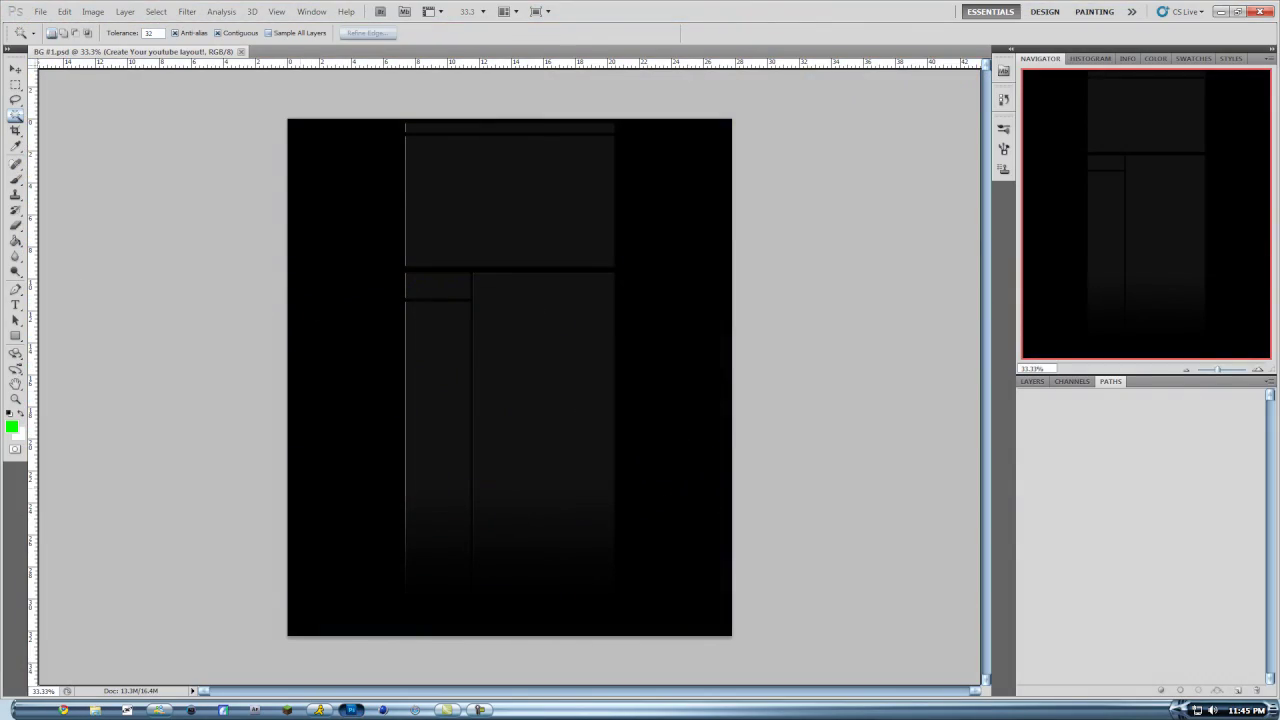
{"action": "left_click_drag", "start_coordinate": [548, 388], "coordinate": [382, 412]}
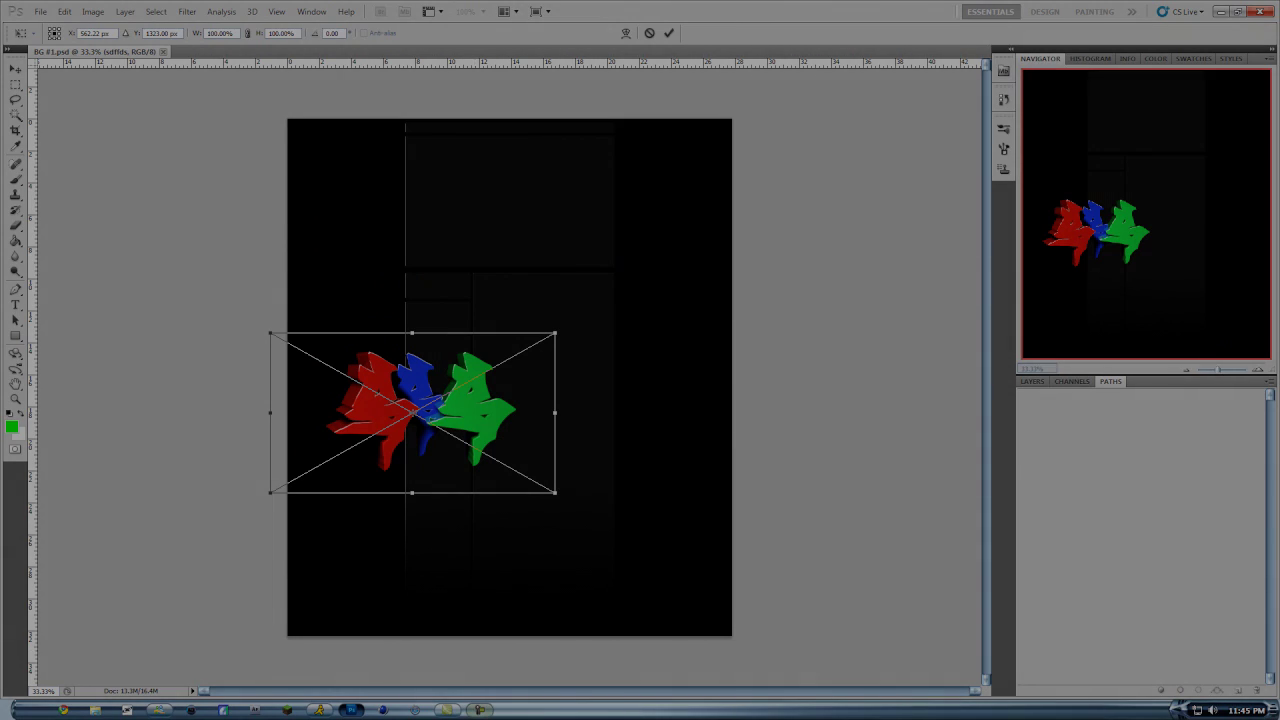